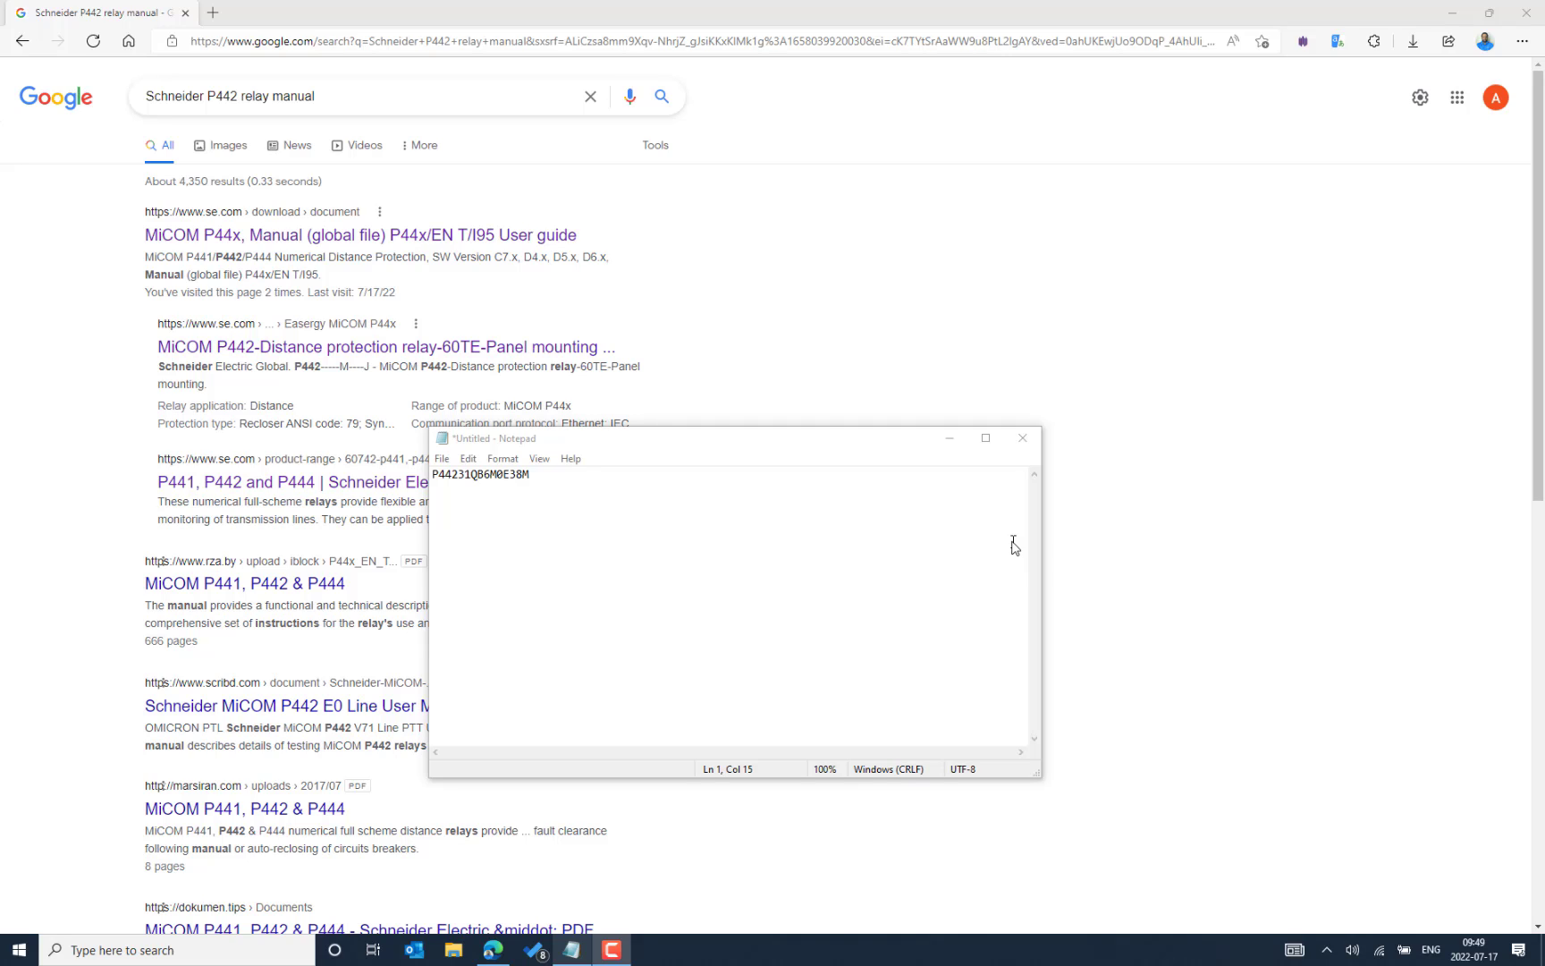
# - Examine the relay model number in the Notepad note and highlight its software version characters E3
pyautogui.moveTo(535, 474); pyautogui.dragTo(427, 476)
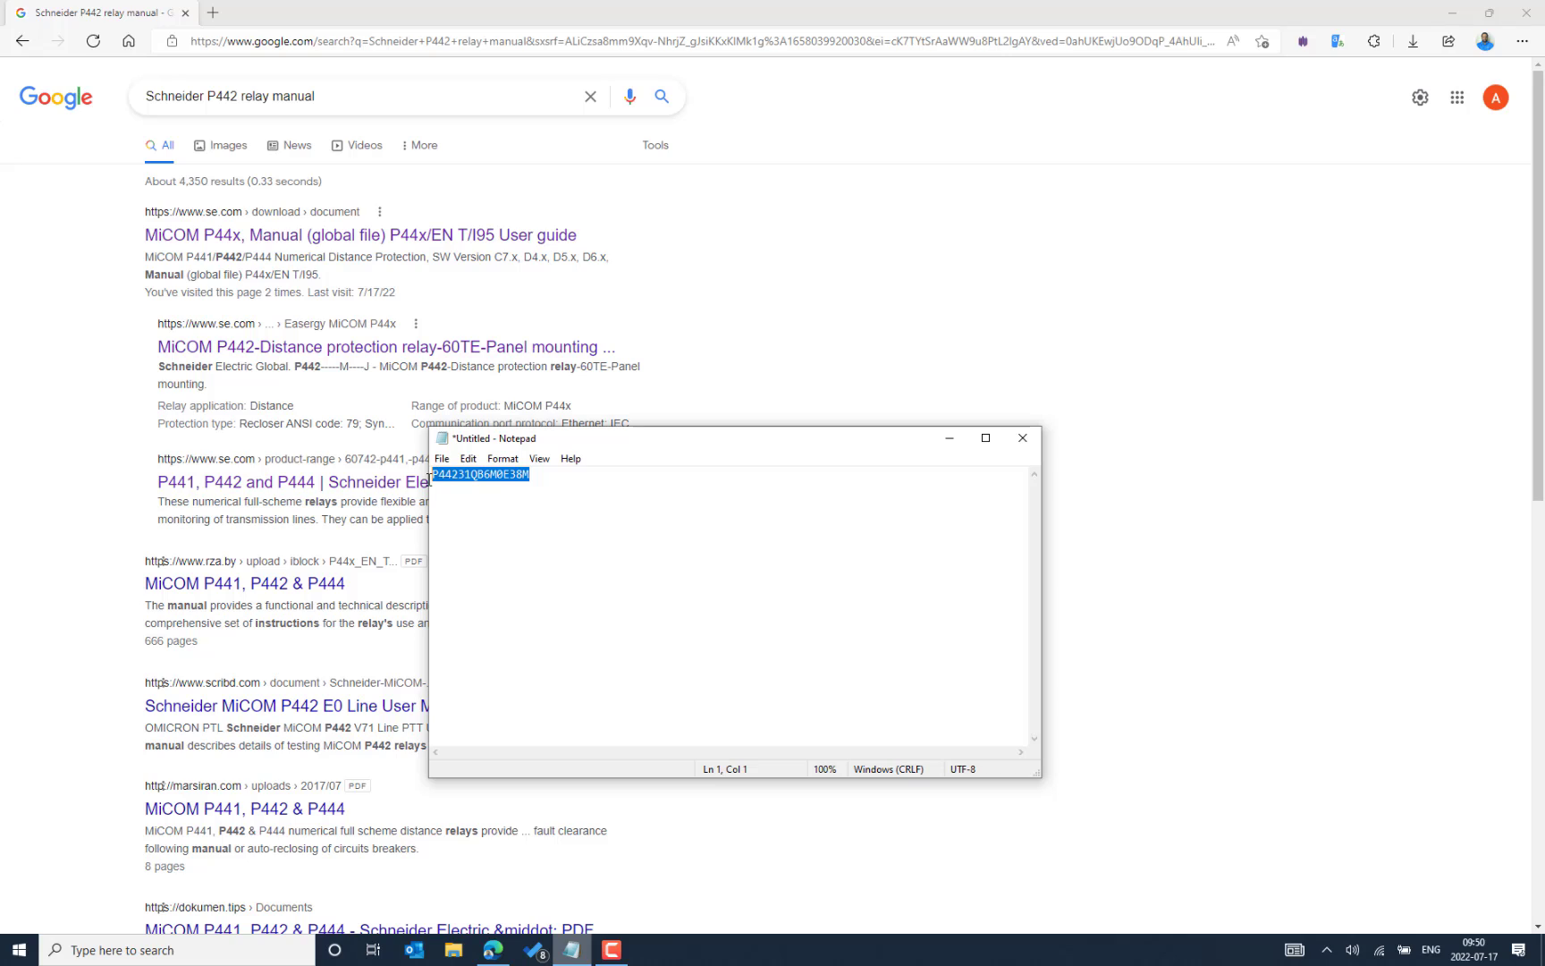
pyautogui.click(516, 504)
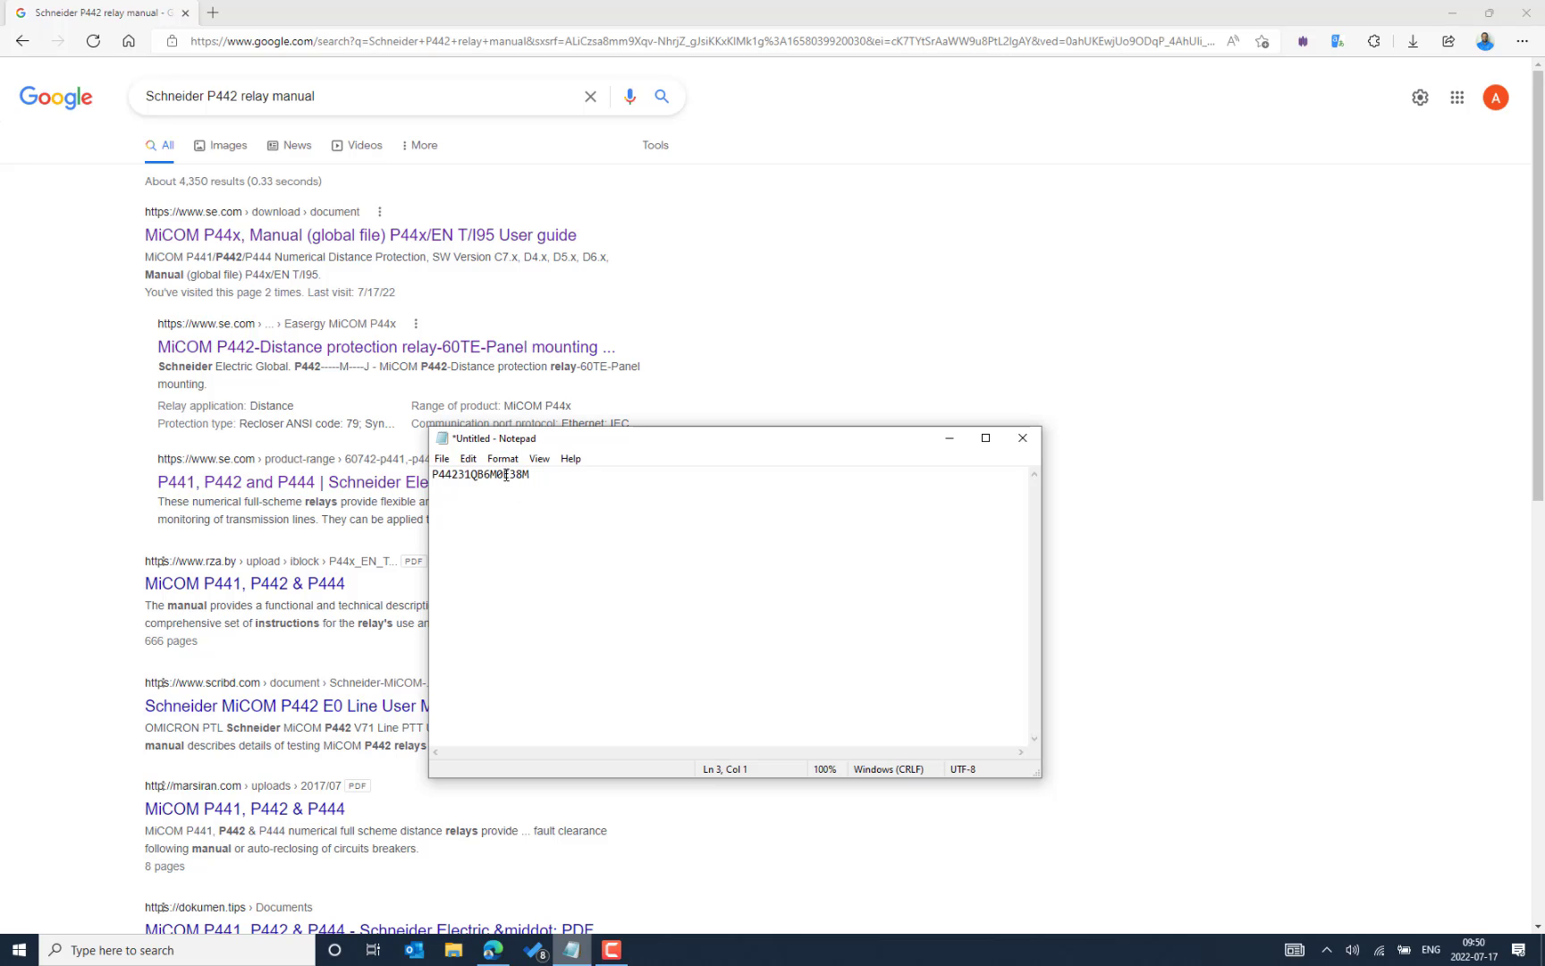
pyautogui.moveTo(505, 474); pyautogui.dragTo(516, 473)
# - Open the MiCOM P44x manual page from the search results and download its PDF user guide
pyautogui.click(394, 242)
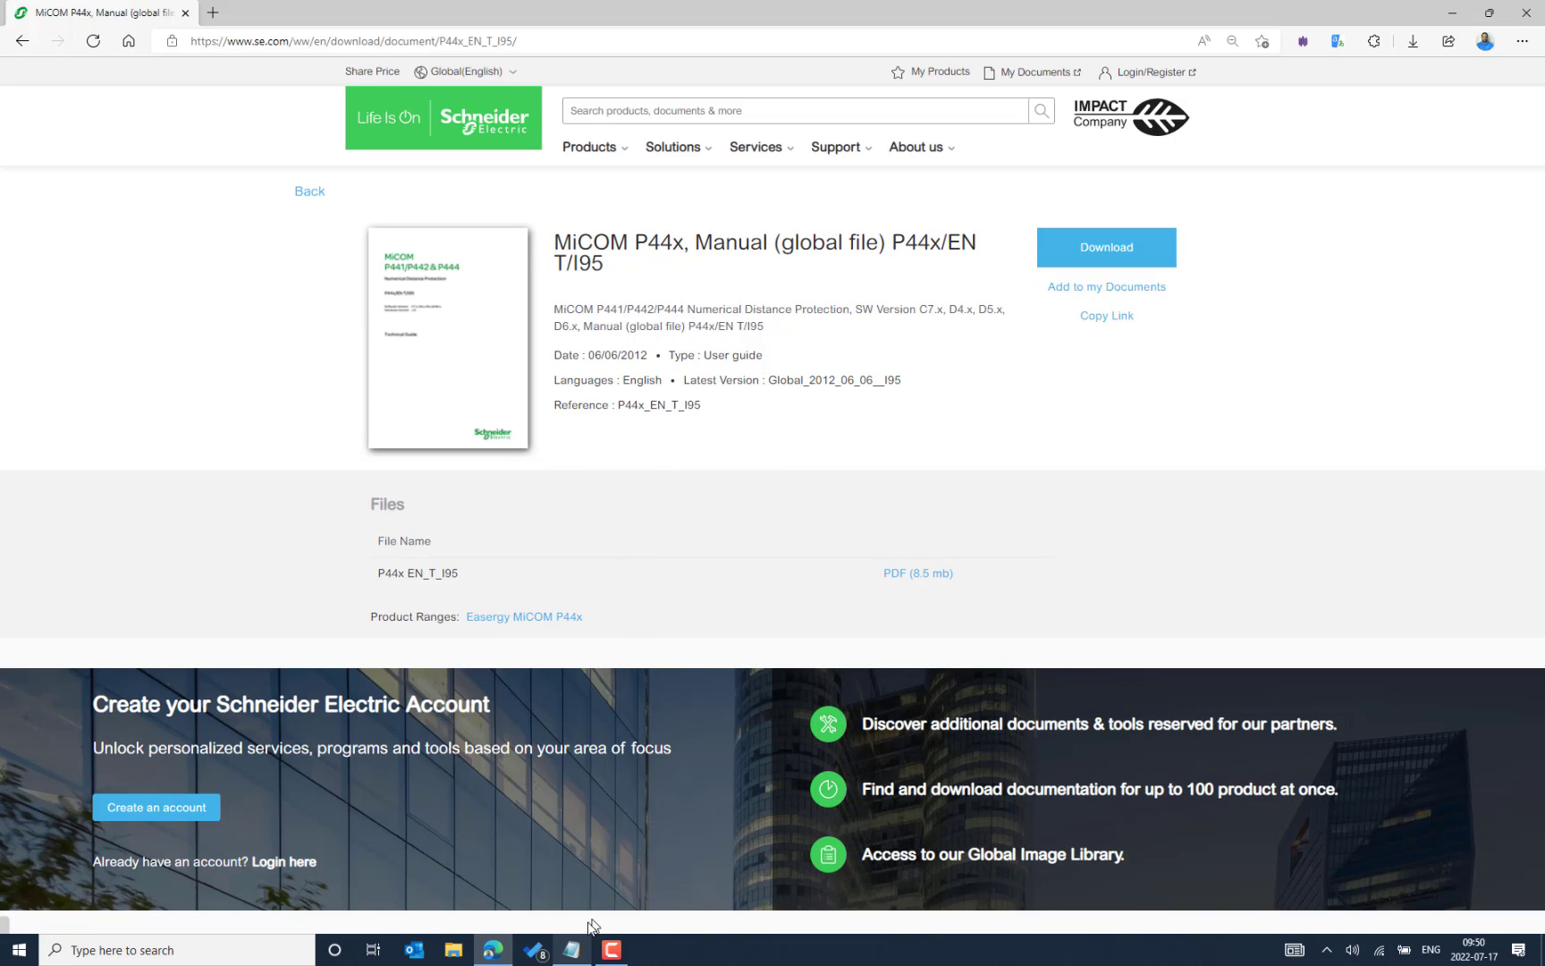
pyautogui.click(576, 948)
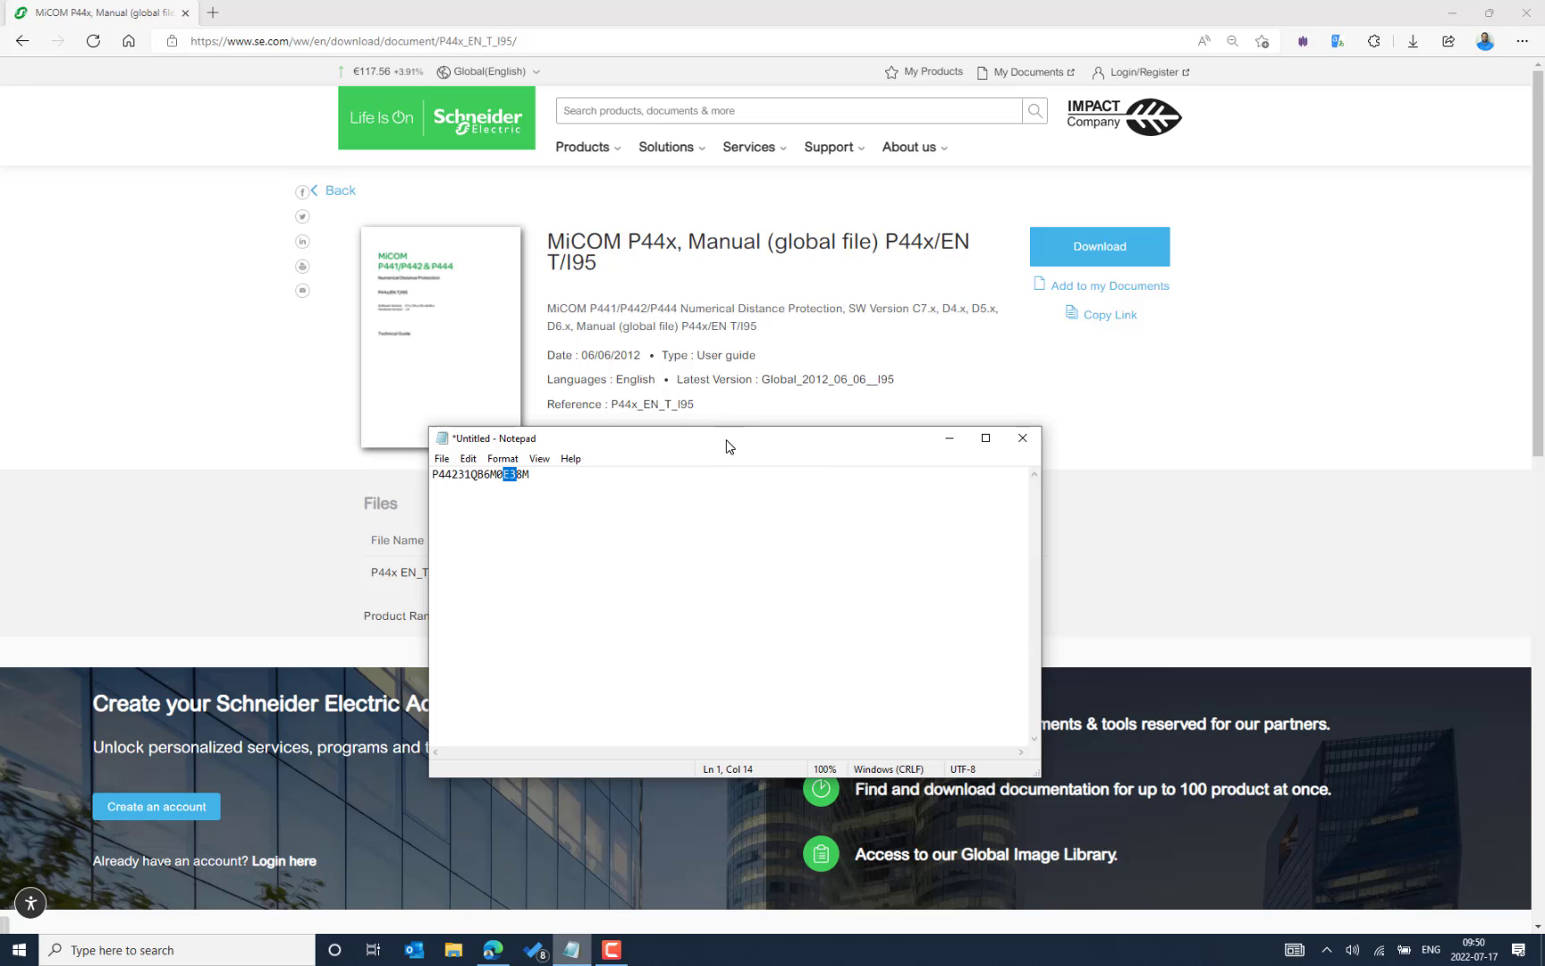
pyautogui.click(539, 476)
pyautogui.press('Return')
pyautogui.press('BackSpace')
pyautogui.click(1165, 403)
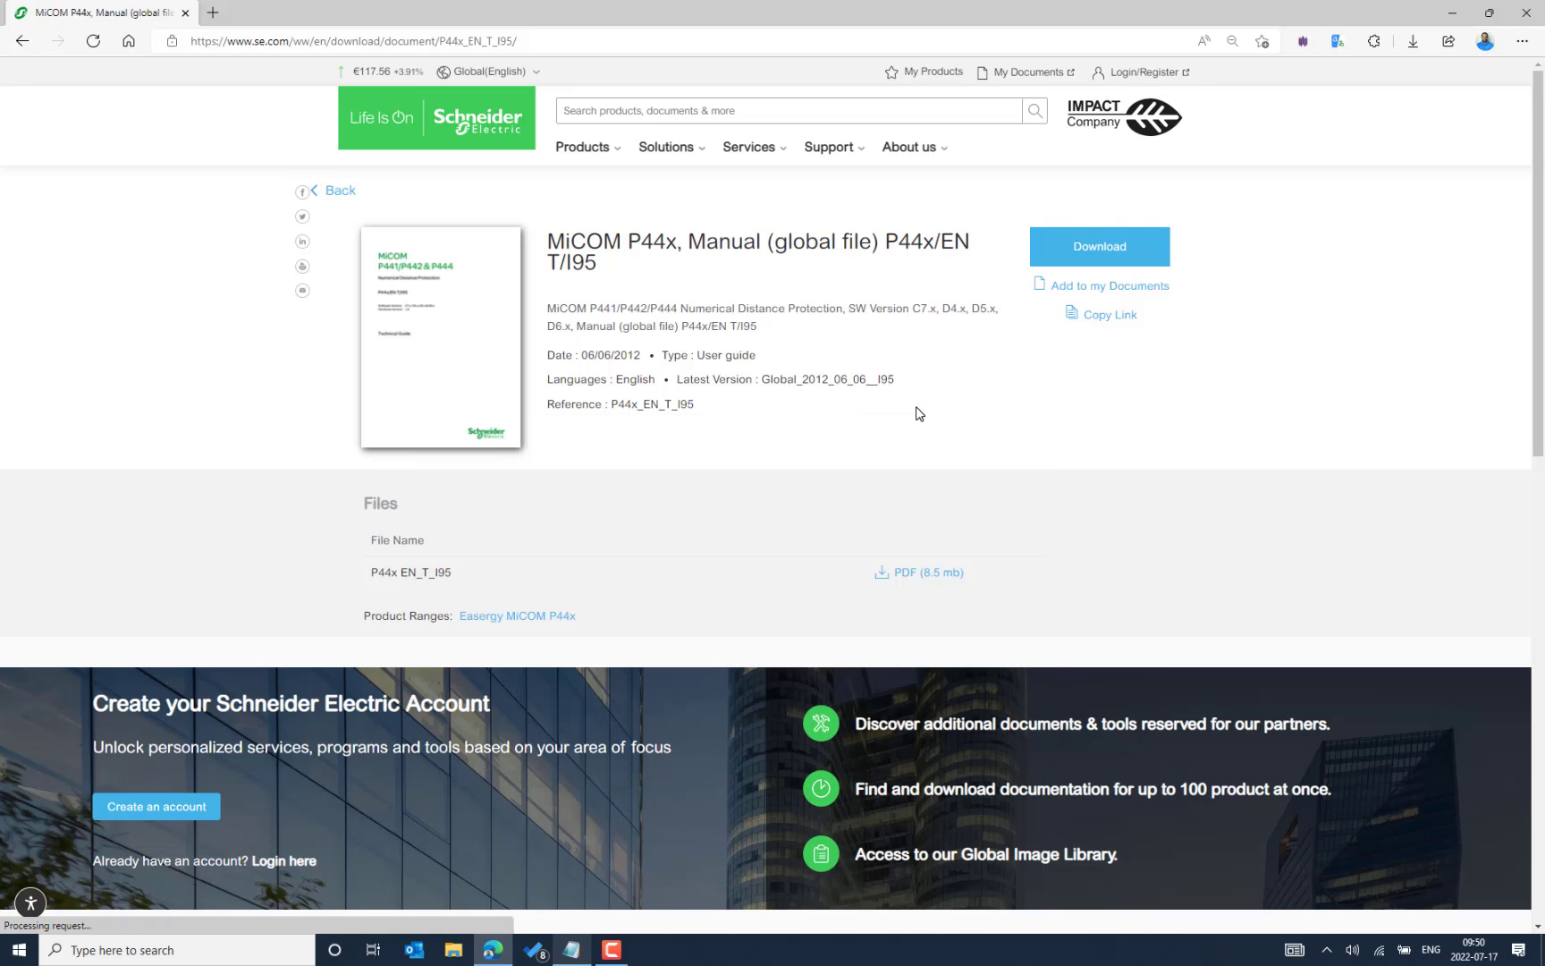
pyautogui.click(1073, 255)
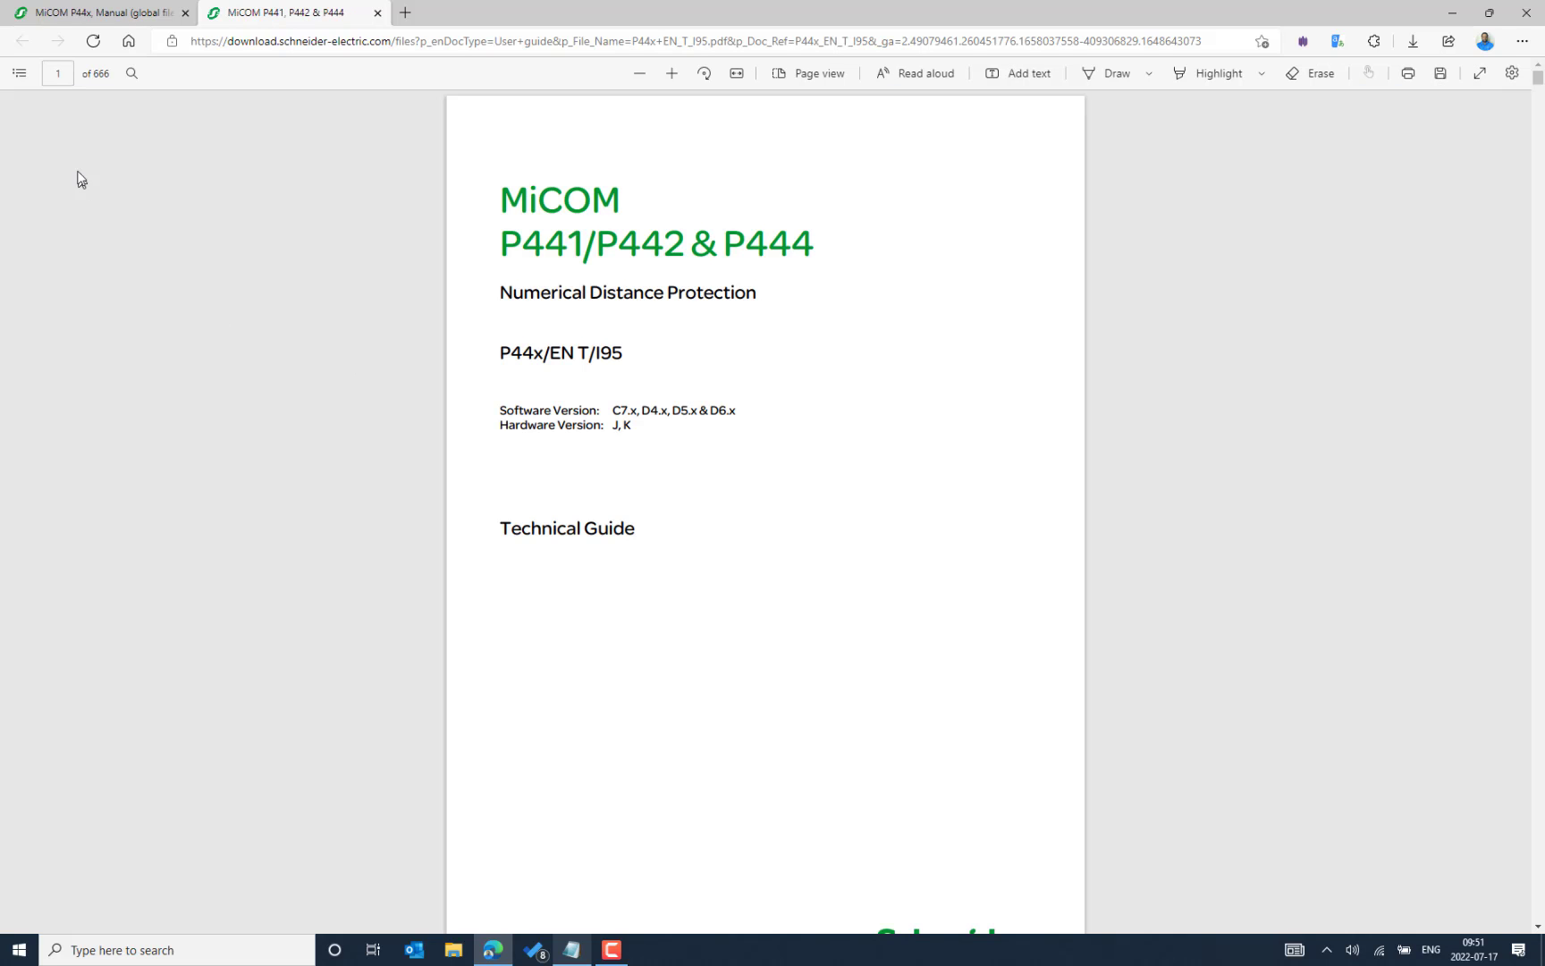
# - Go to section 3.1 Ordering options under Introduction's Product Scope and locate the P442 ordering table
pyautogui.click(20, 73)
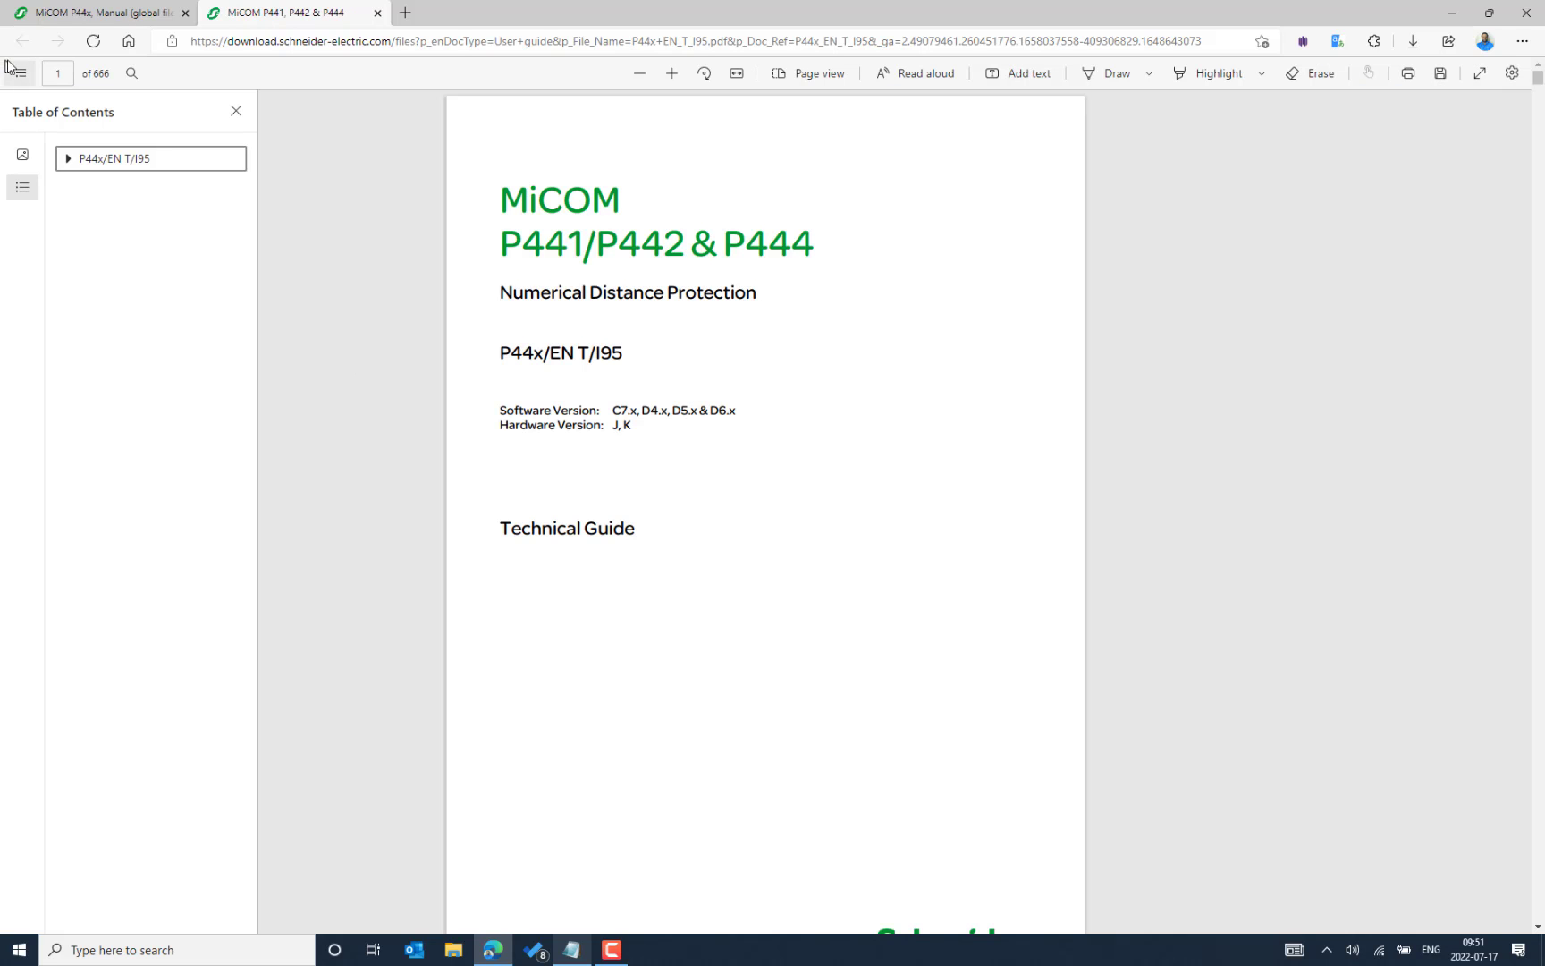
pyautogui.click(65, 161)
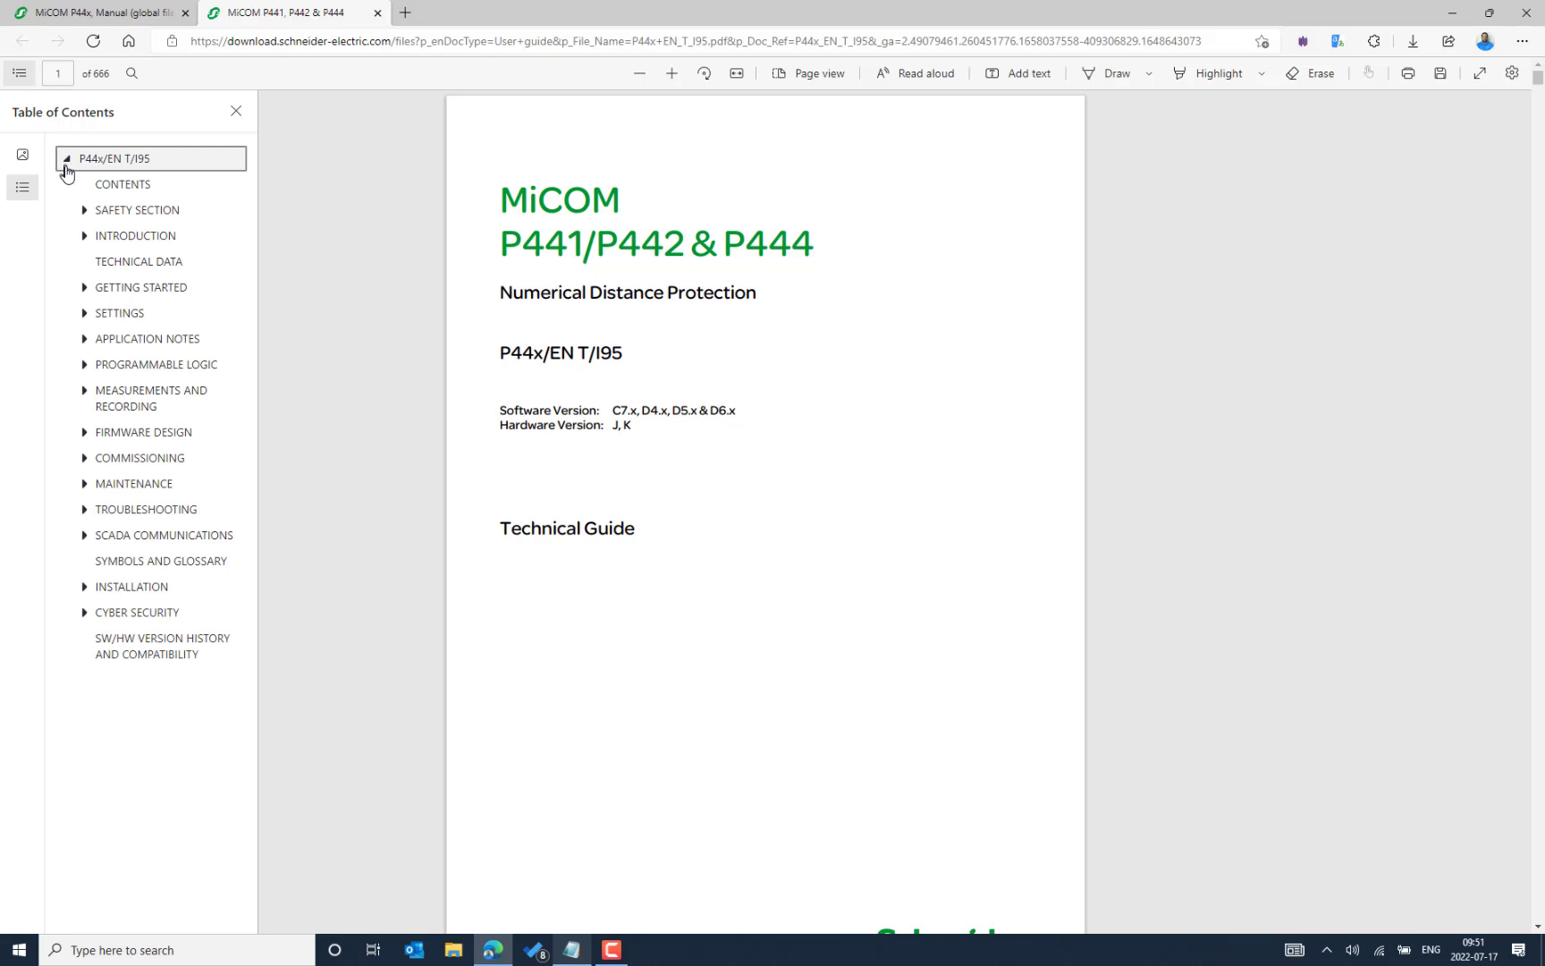
pyautogui.click(84, 237)
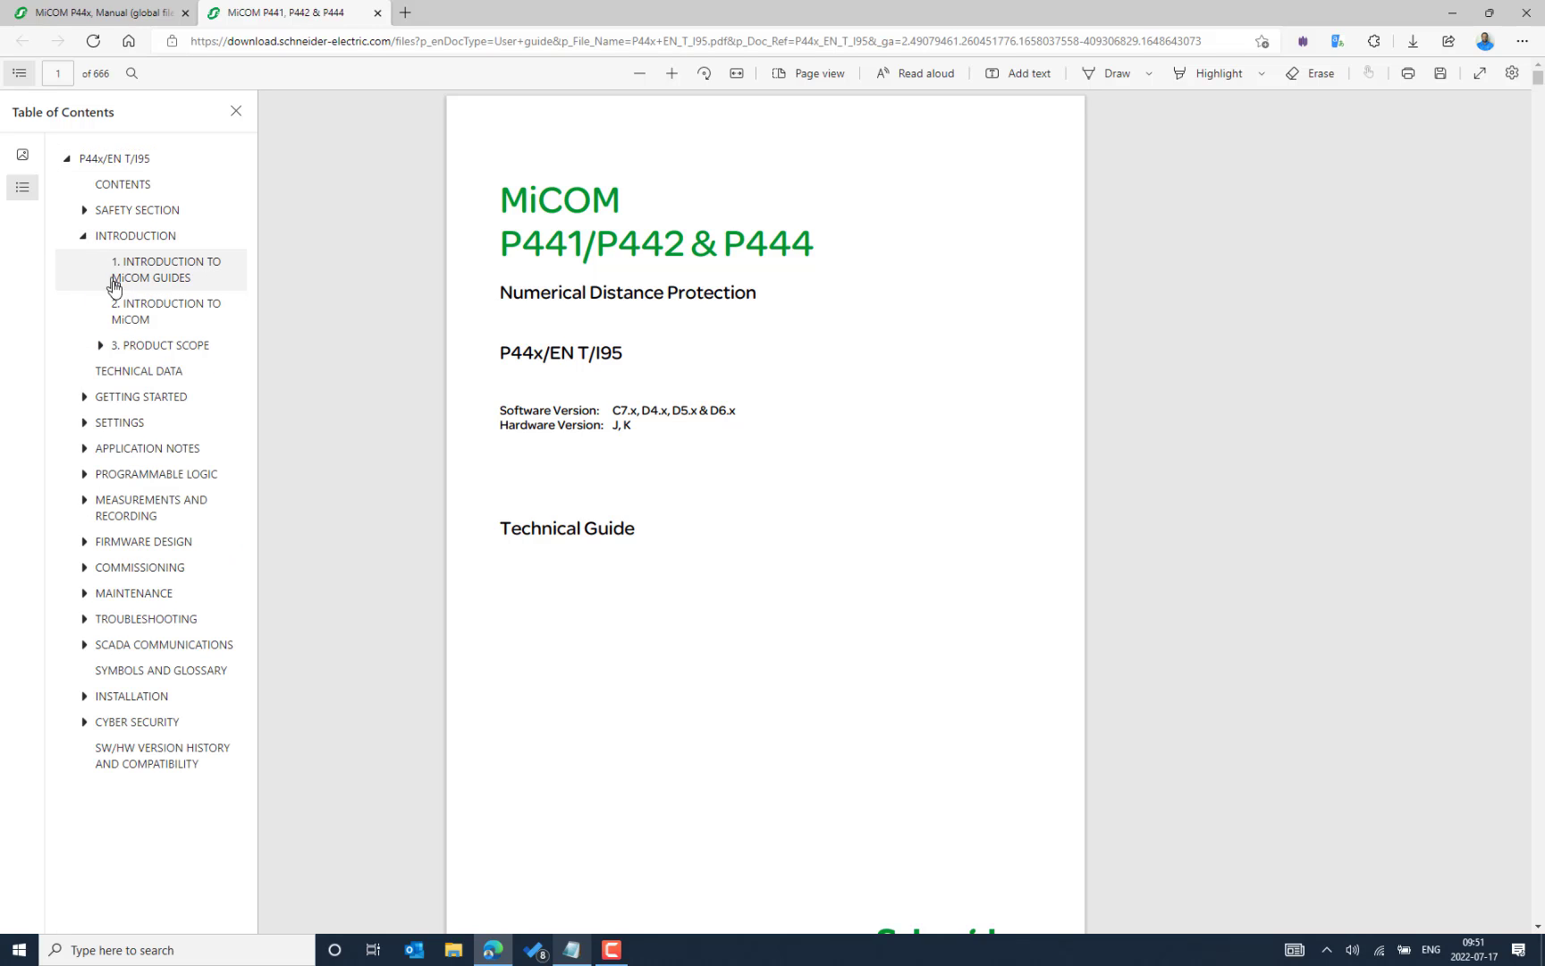
pyautogui.click(101, 347)
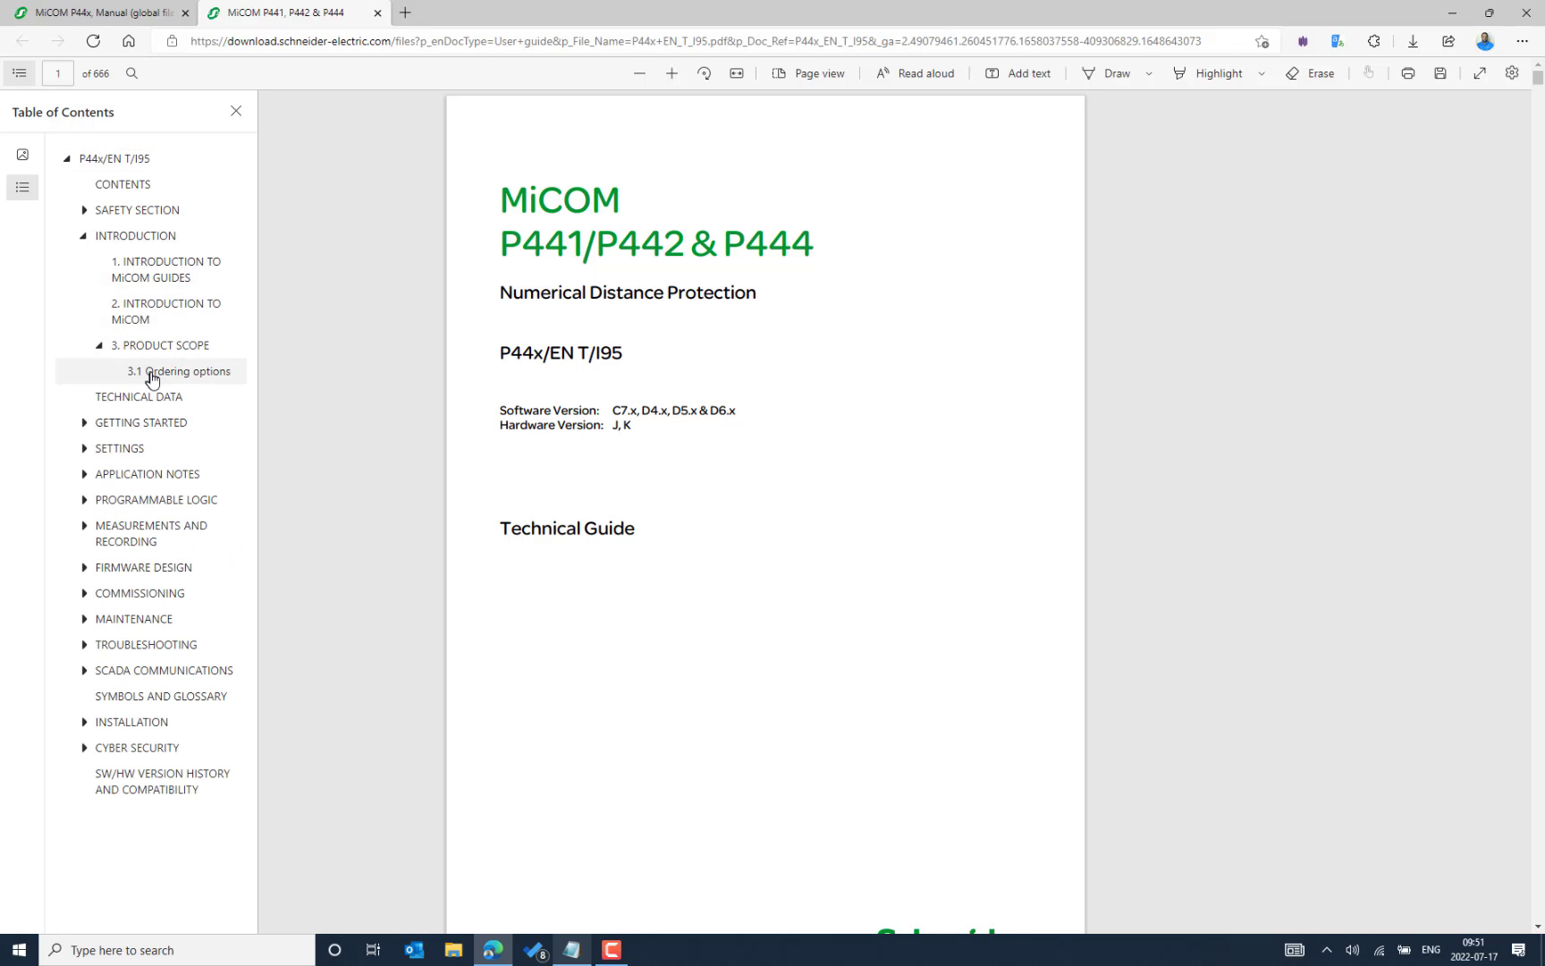
pyautogui.click(199, 370)
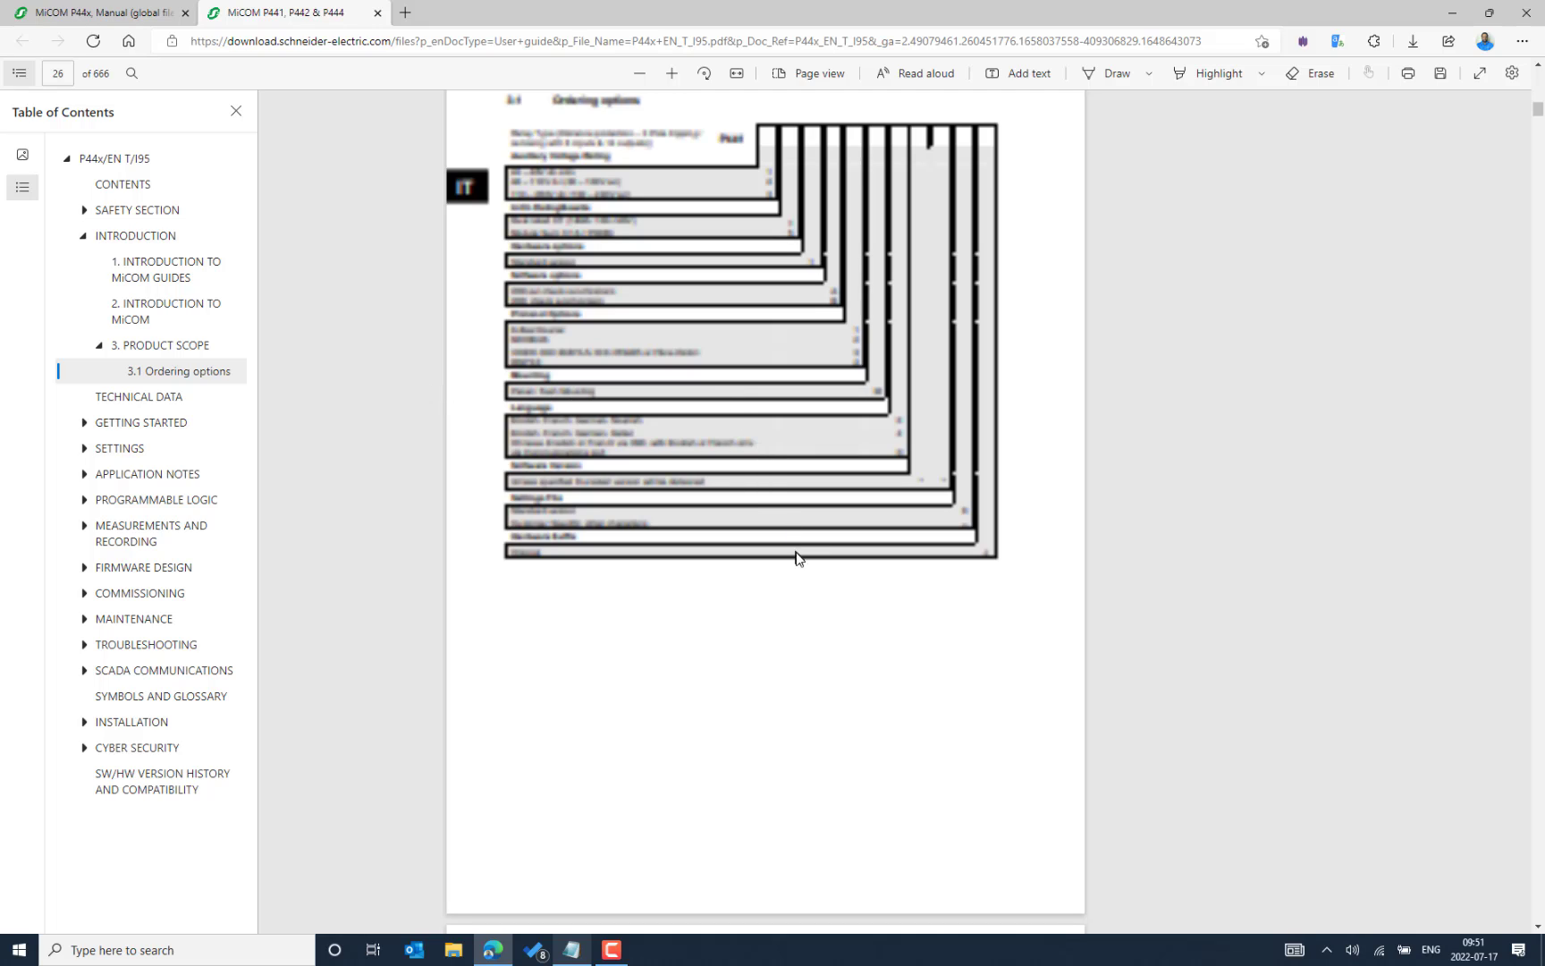
pyautogui.hotkey('ctrl', '\\')
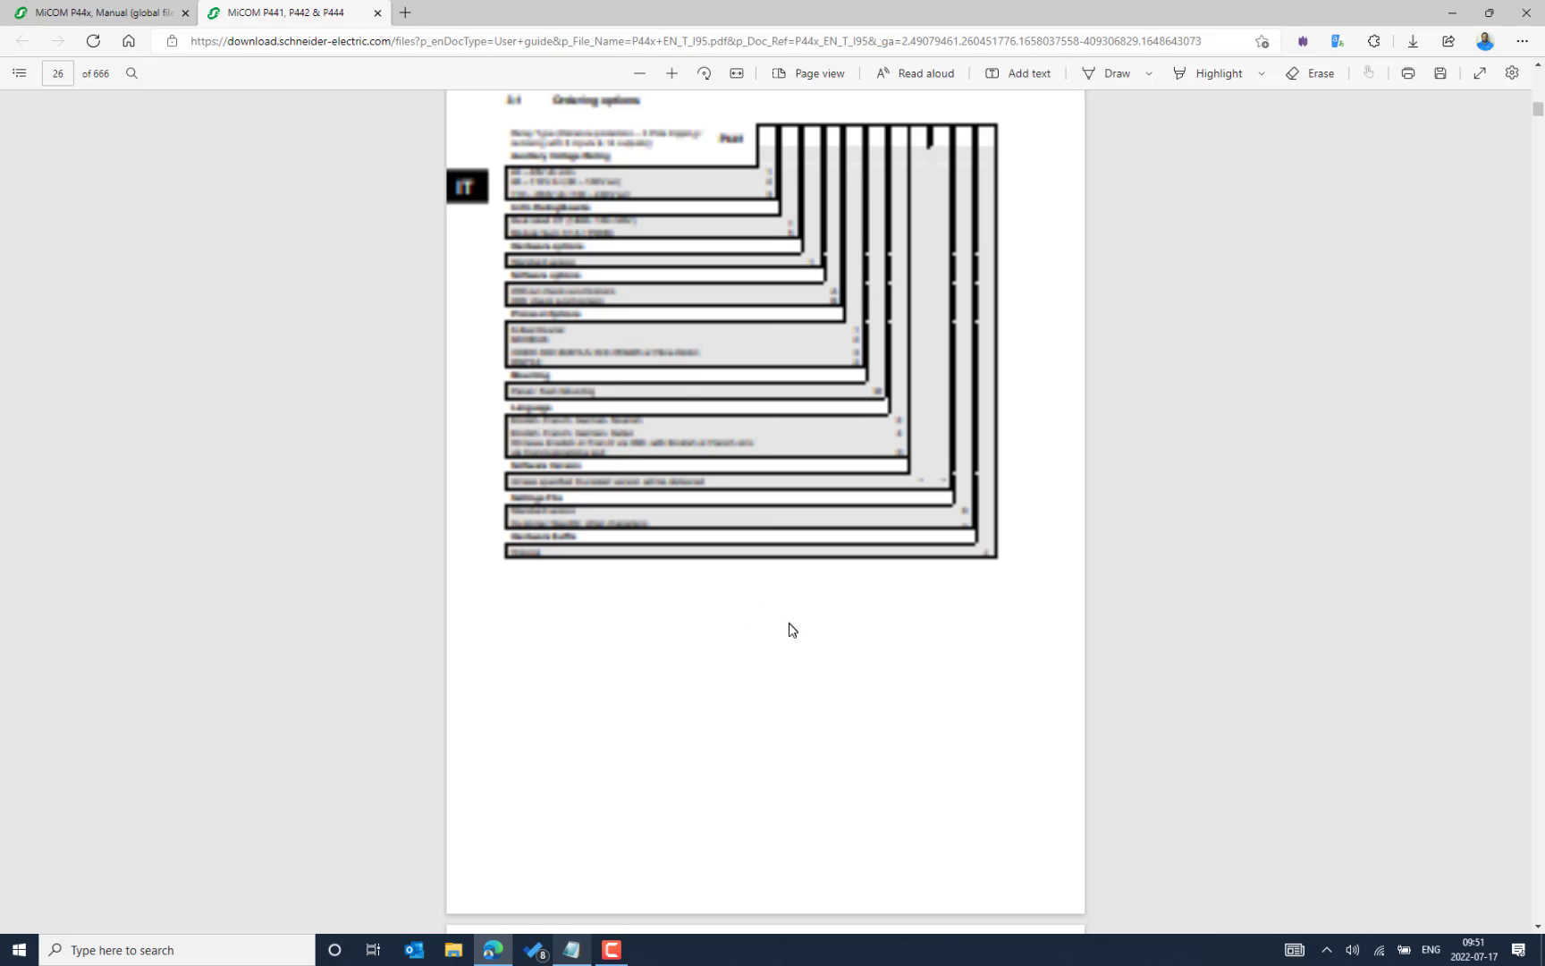
pyautogui.scroll(-8, 787, 631)
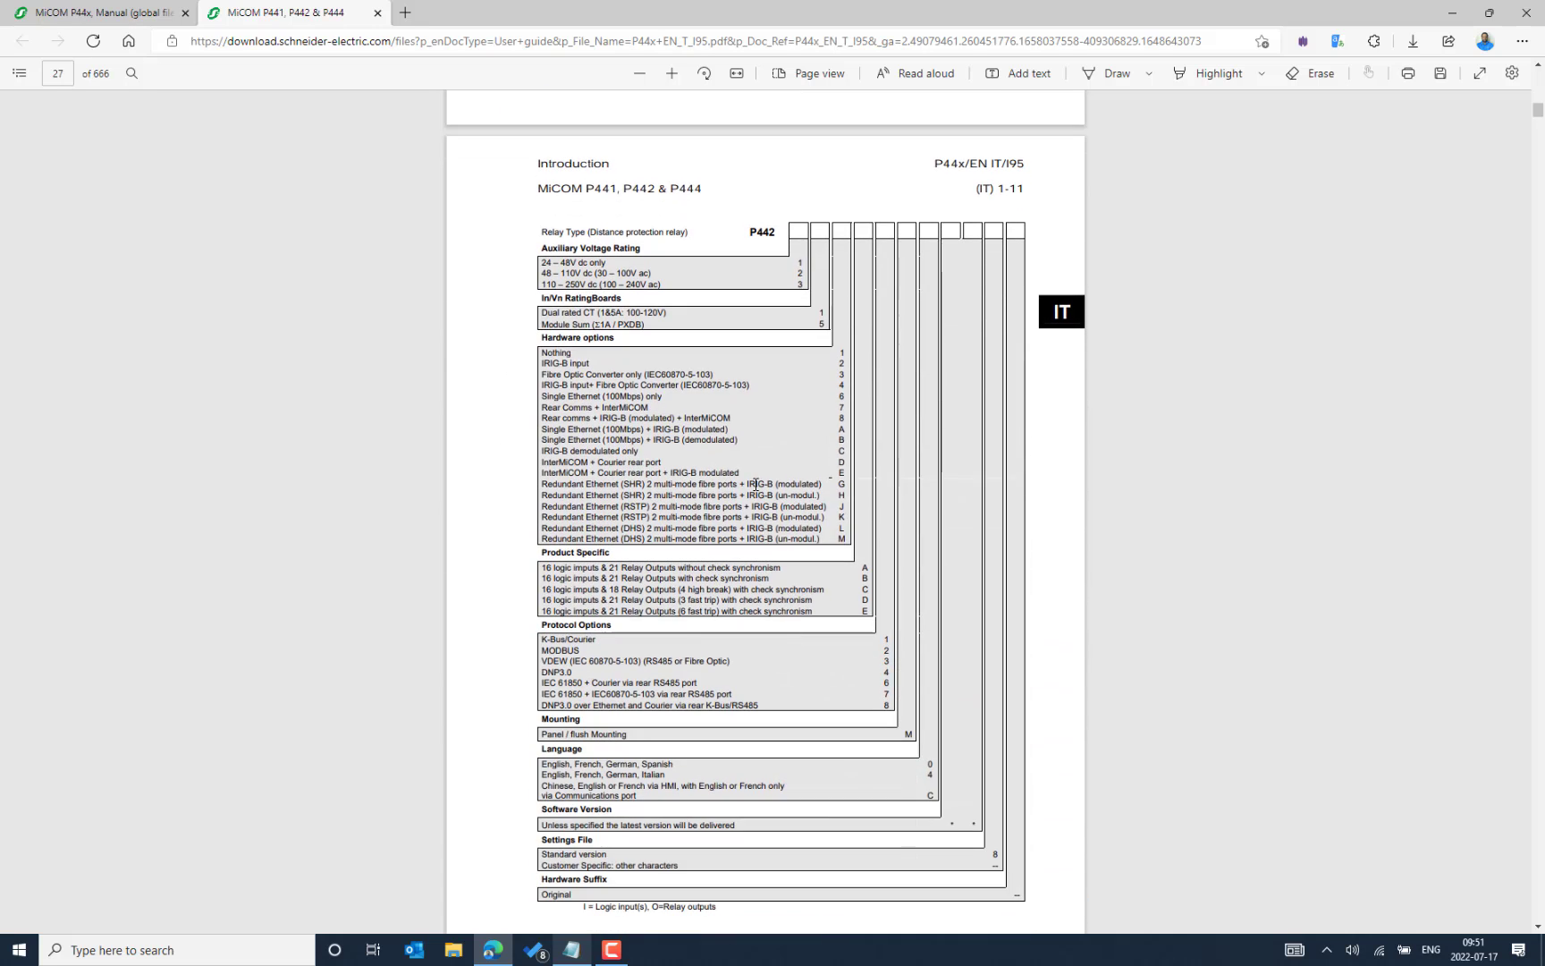
pyautogui.scroll(-2, 742, 399)
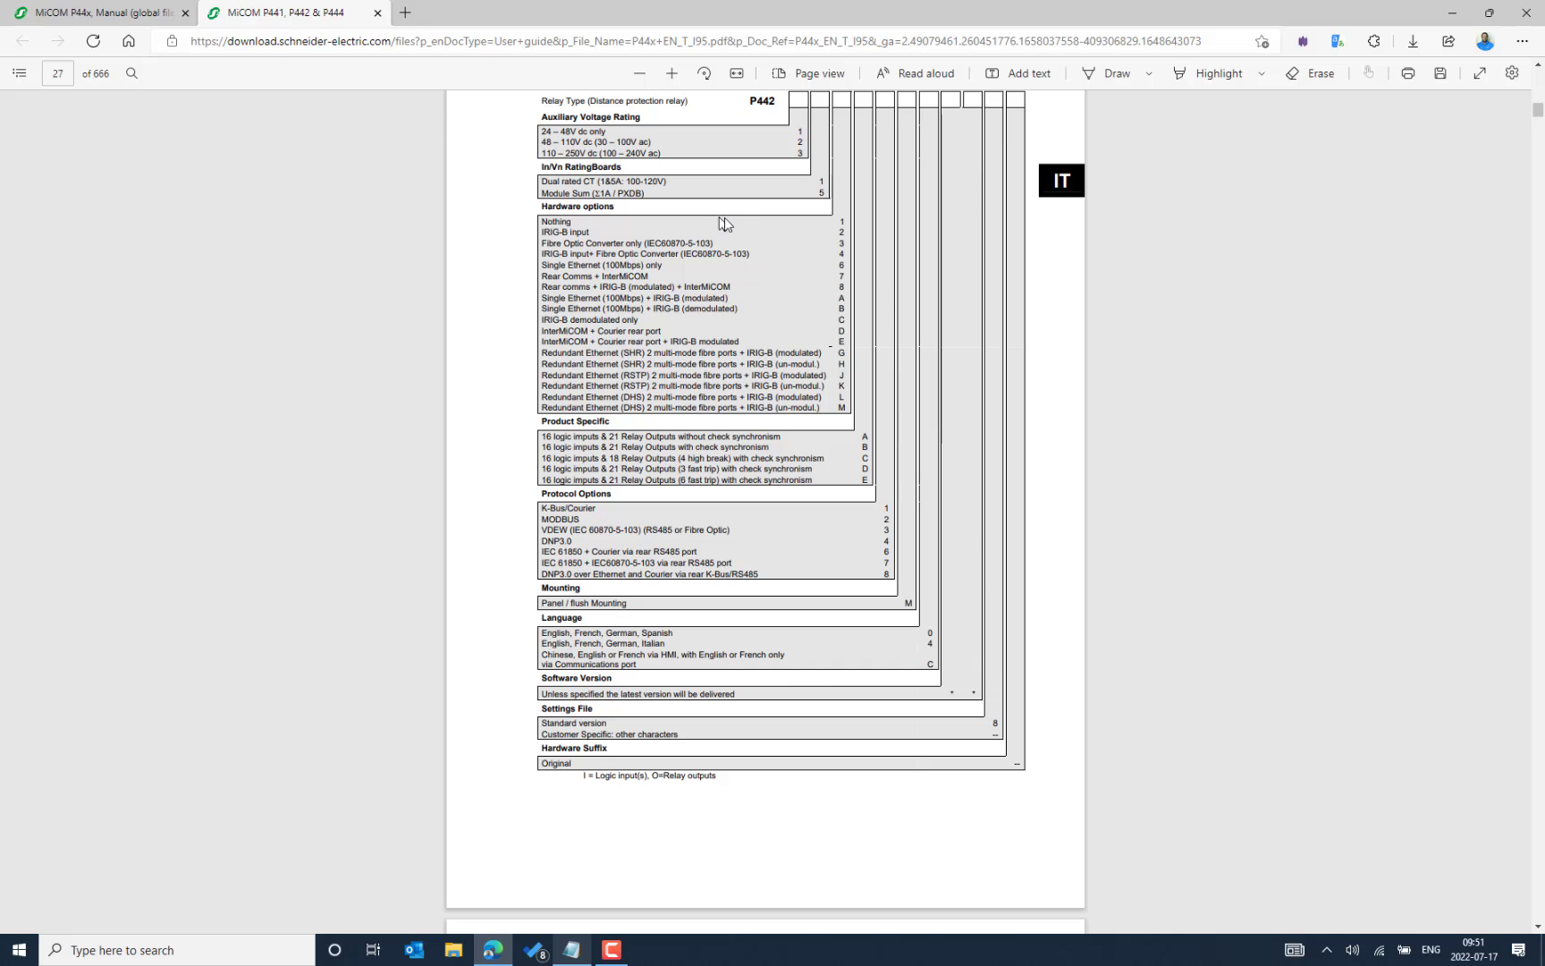
pyautogui.scroll(2, 678, 223)
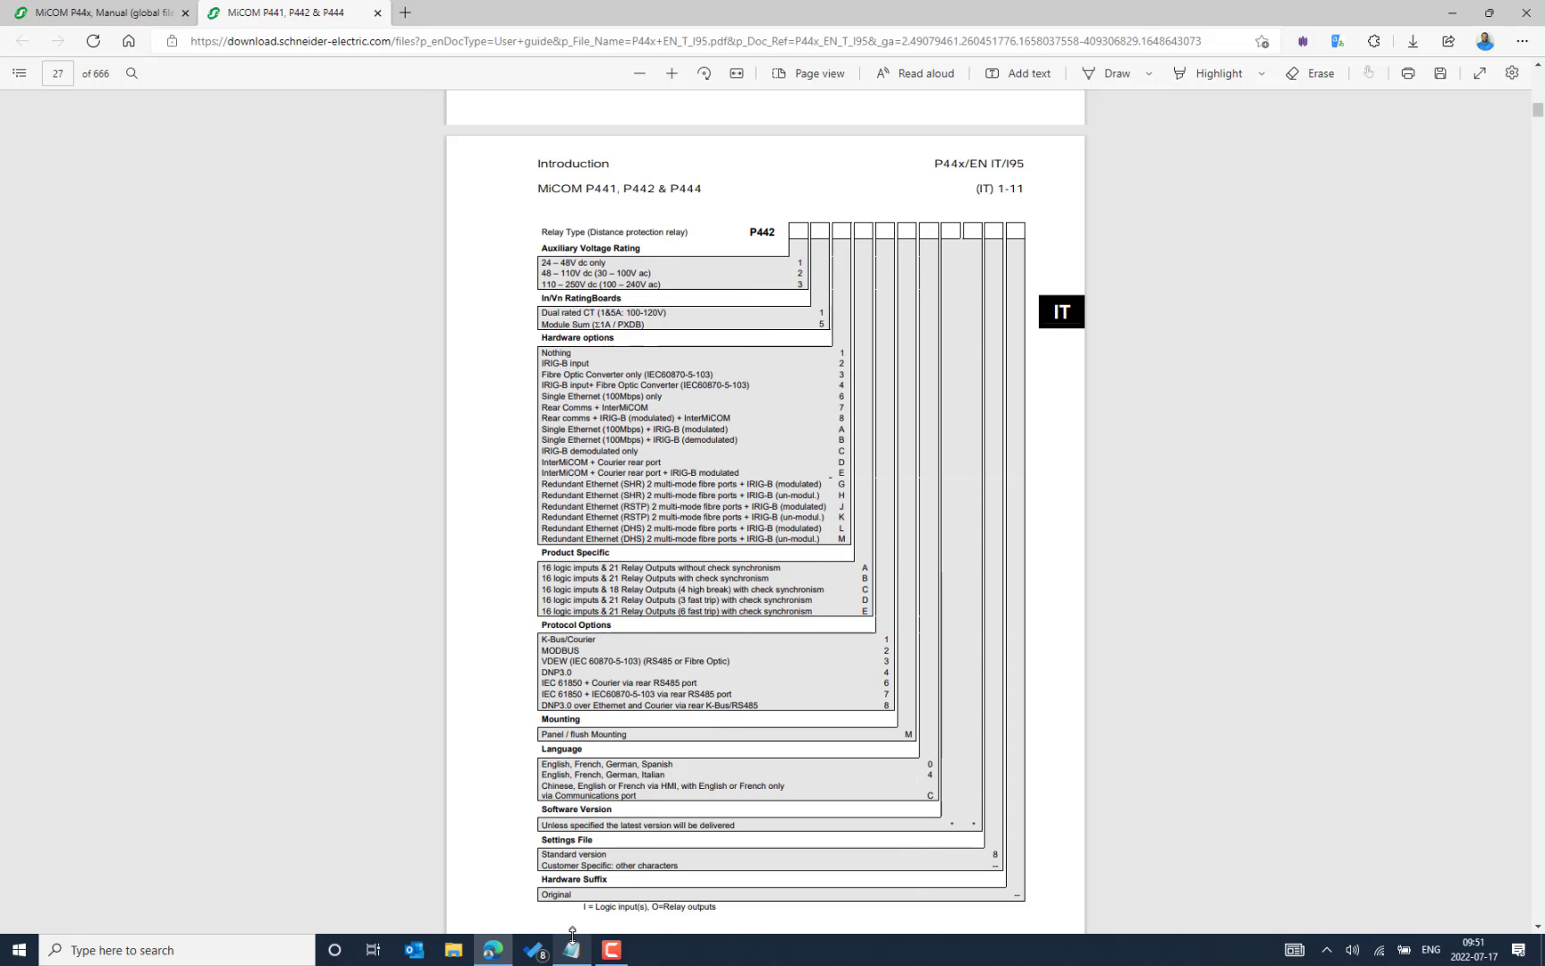
# - Compare the relay type characters of the noted model number with the P442 ordering table, highlighting the 2
pyautogui.click(570, 950)
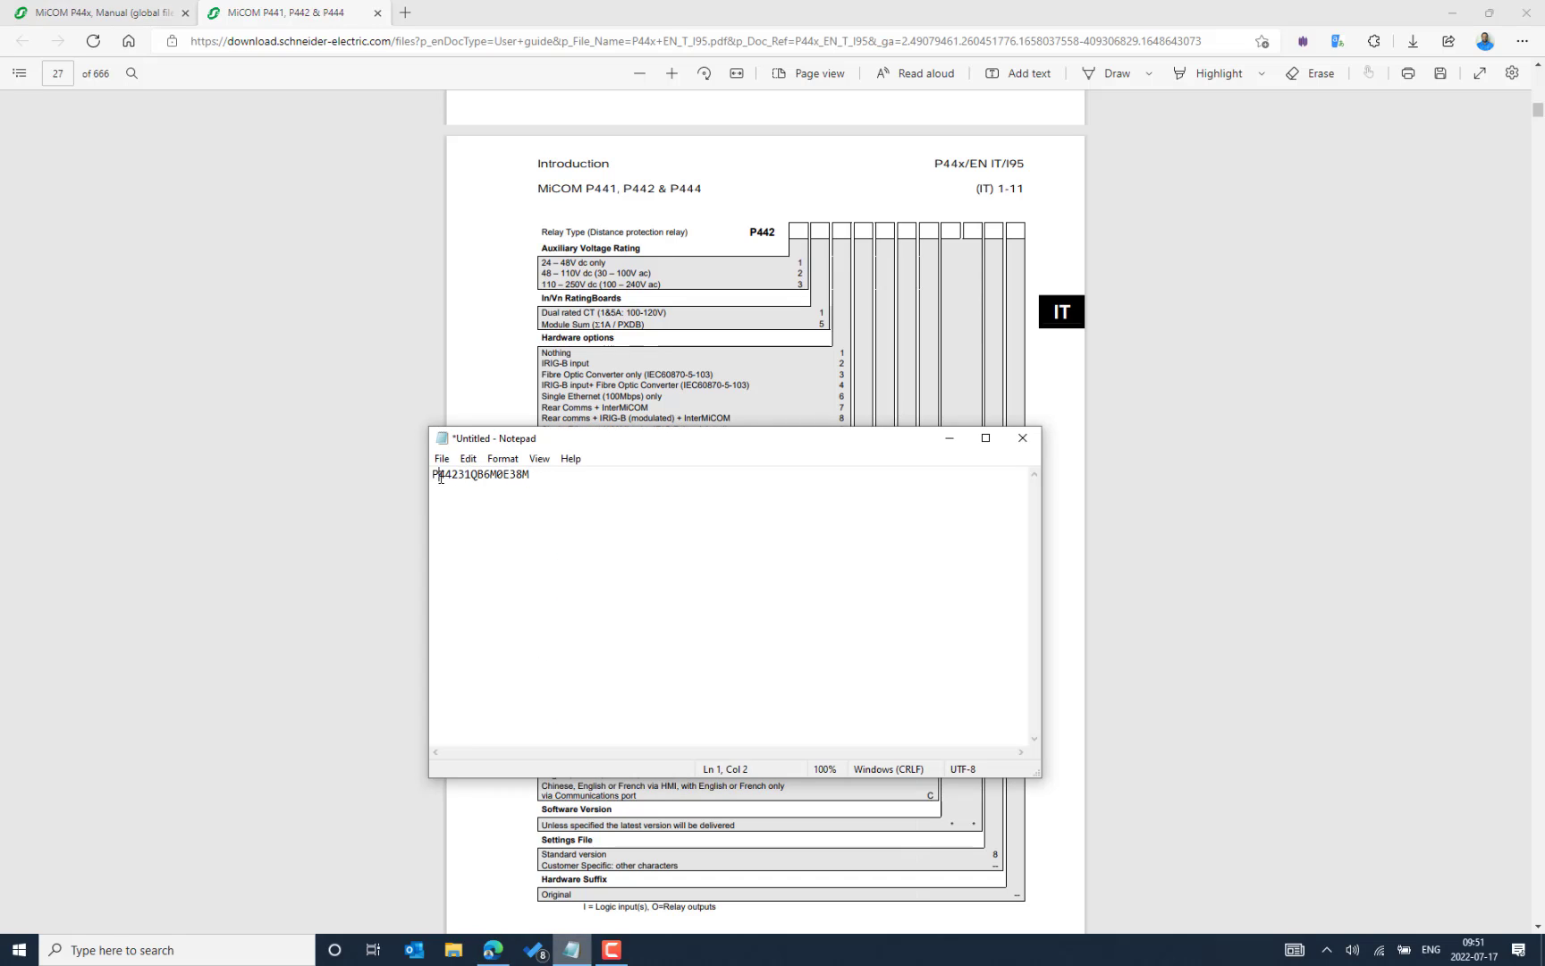
pyautogui.hotkey('shift', 'Right')
pyautogui.hotkey('shift', 'Left')
pyautogui.scroll(-3, 765, 402)
pyautogui.scroll(3, 765, 402)
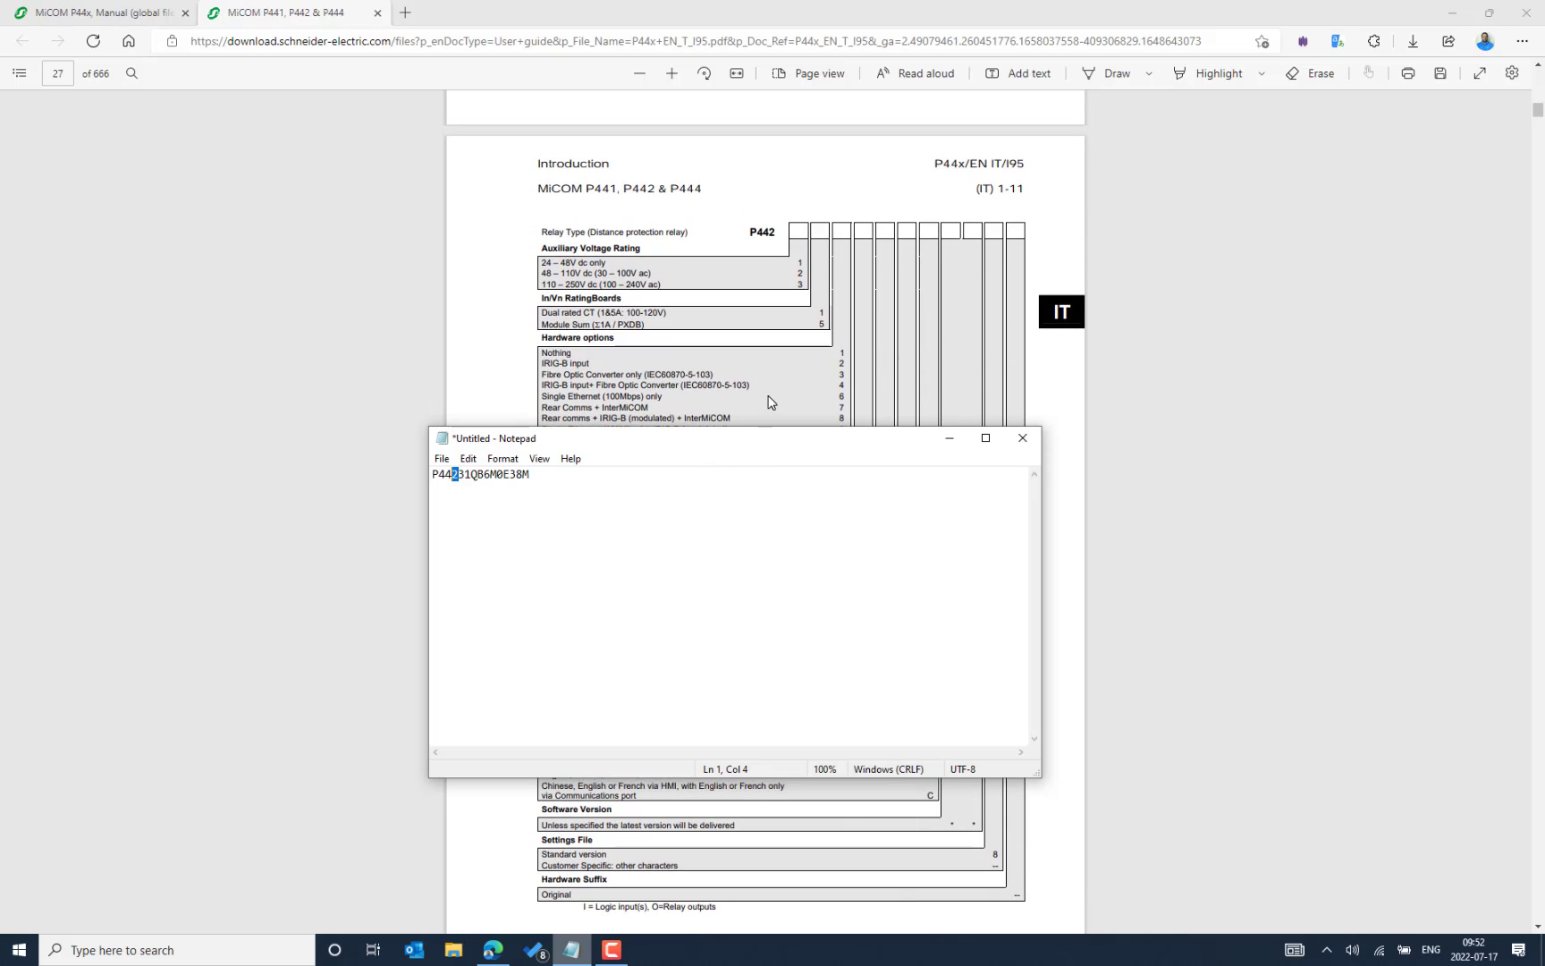
pyautogui.scroll(-3, 769, 403)
# - Move the note clear of the ordering table and highlight the model number's software version characters E3 for comparison
pyautogui.moveTo(776, 438); pyautogui.dragTo(787, 500)
pyautogui.click(588, 536)
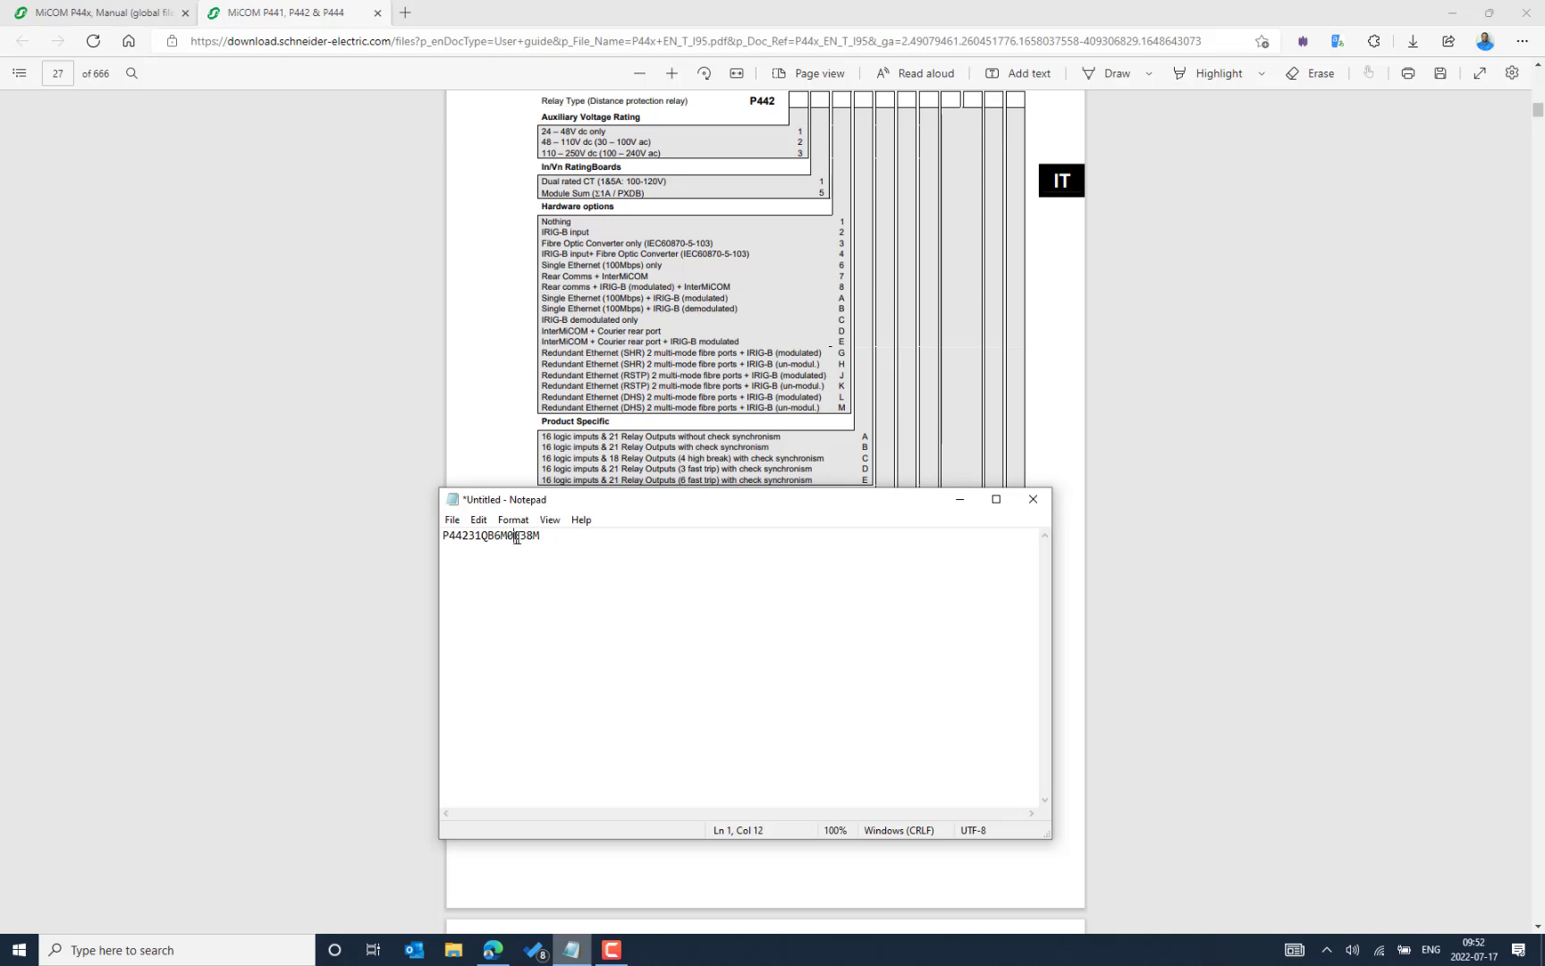
pyautogui.moveTo(515, 536); pyautogui.dragTo(529, 536)
pyautogui.moveTo(624, 500); pyautogui.dragTo(319, 196)
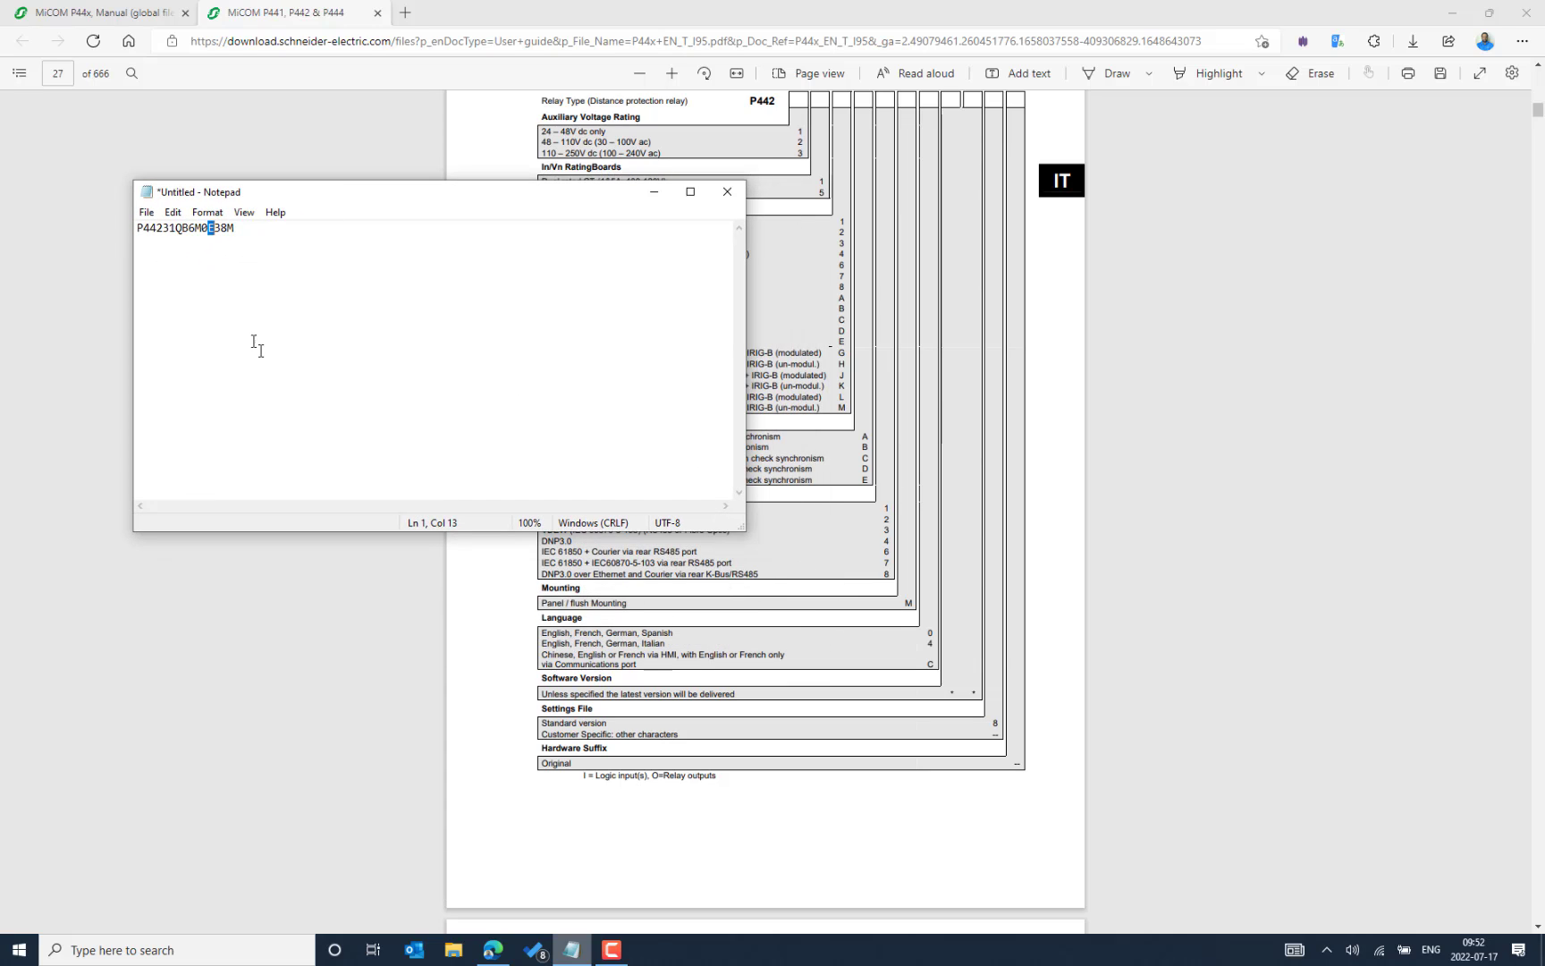
pyautogui.moveTo(196, 229); pyautogui.dragTo(203, 229)
pyautogui.moveTo(223, 228); pyautogui.dragTo(207, 228)
pyautogui.click(620, 727)
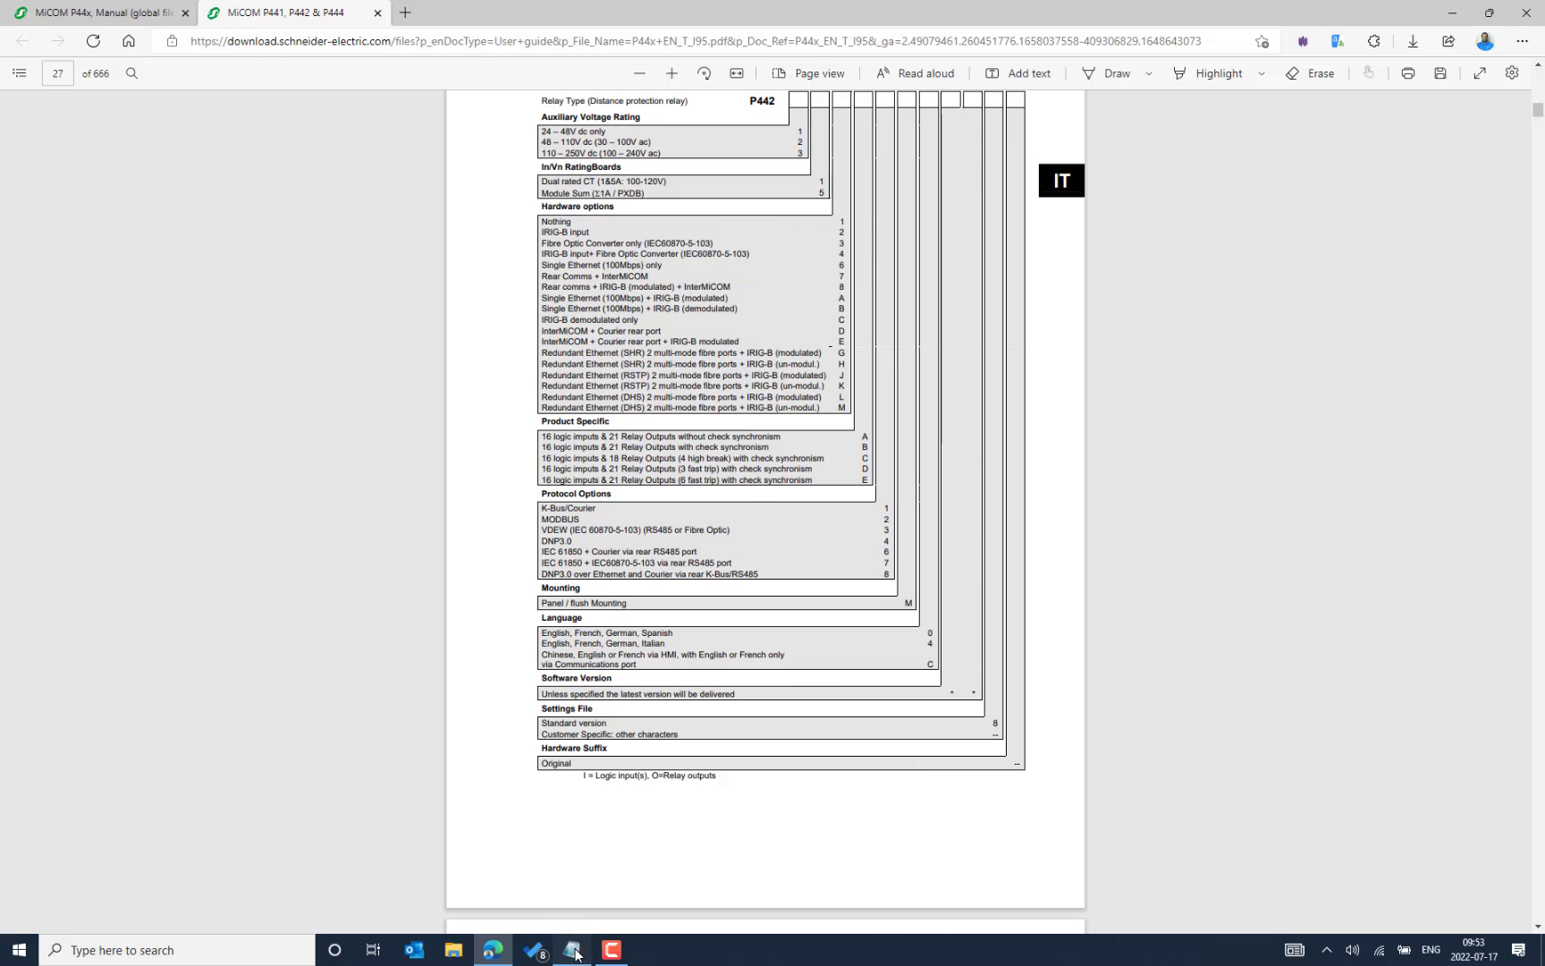
# - Bring back the note, place it below the Protocol Options list and highlight the model number's protocol character 6
pyautogui.click(571, 950)
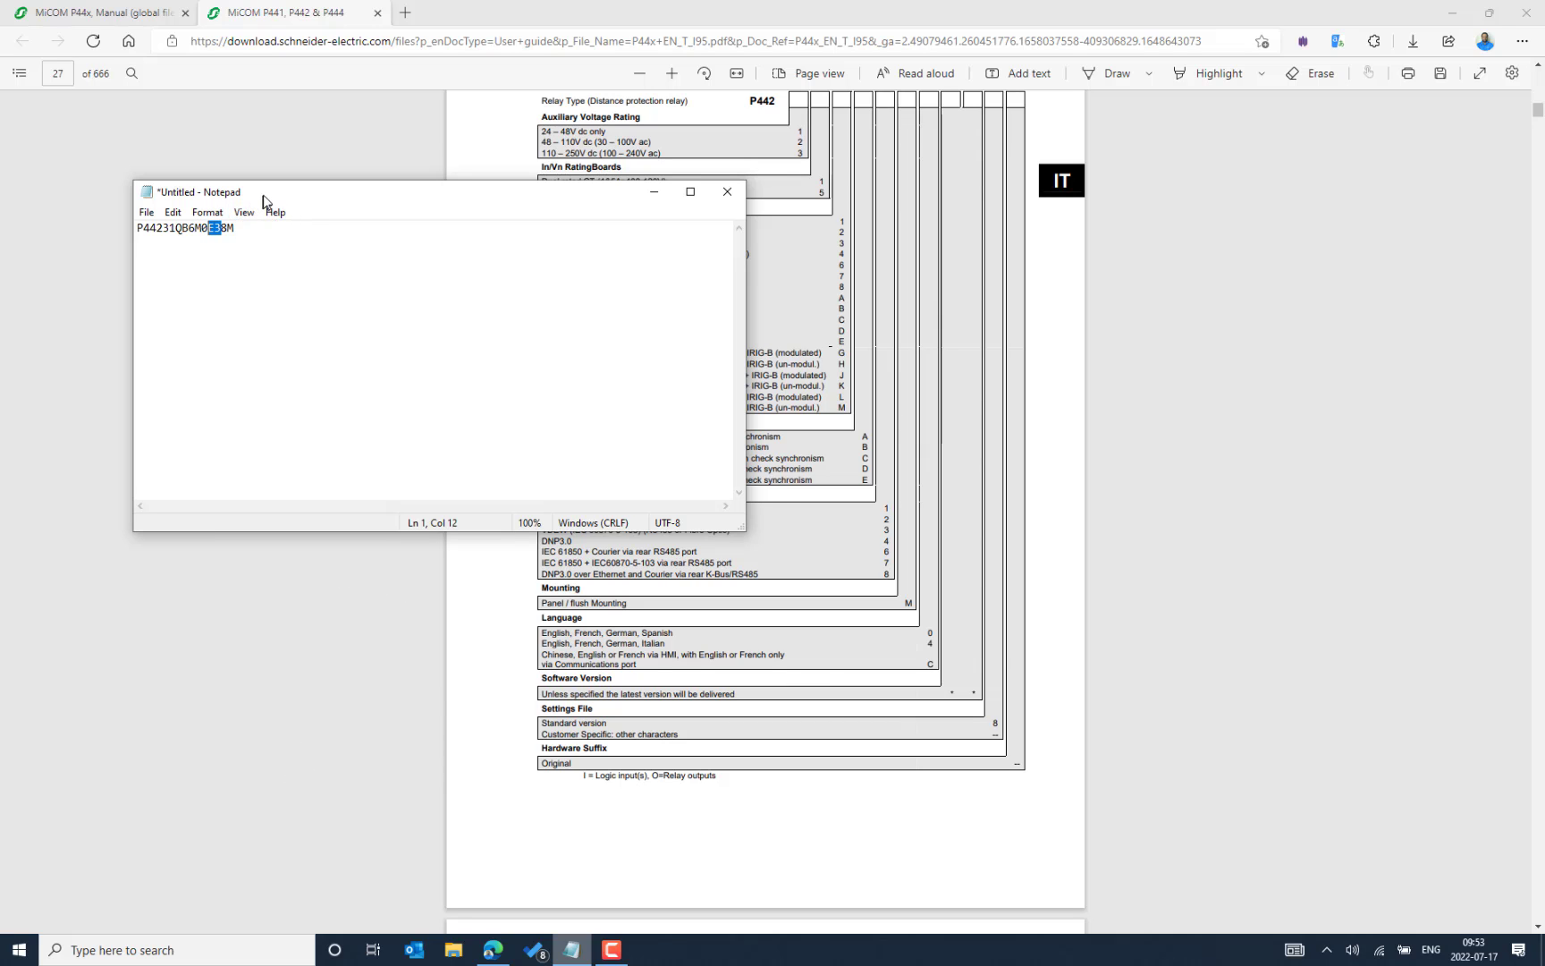
pyautogui.moveTo(266, 197); pyautogui.dragTo(393, 593)
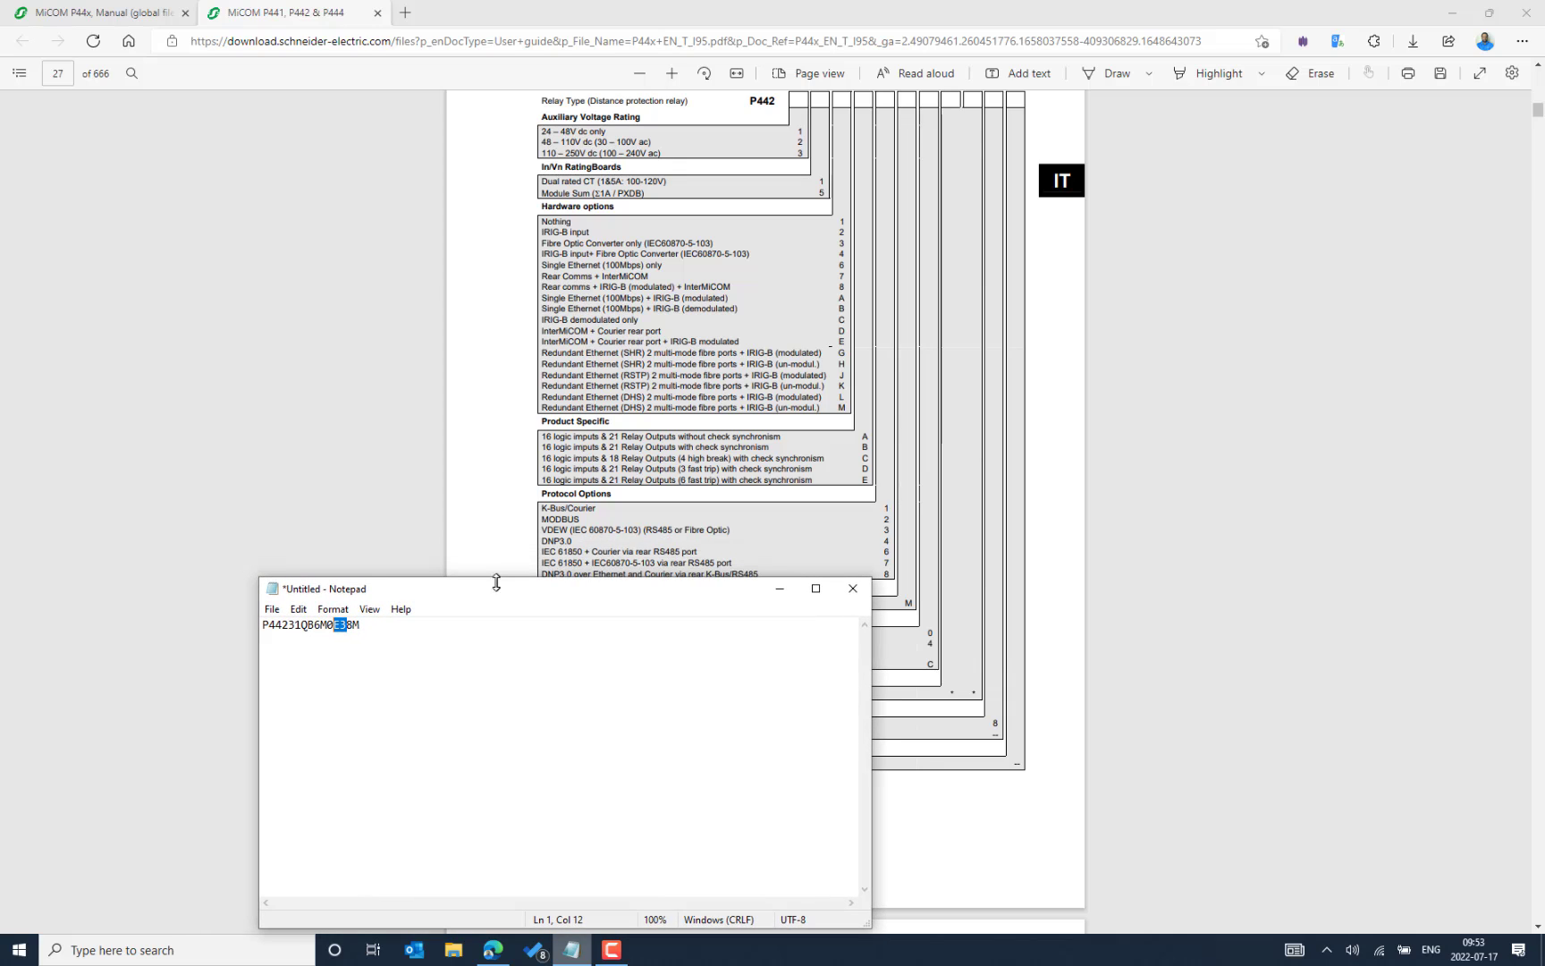
pyautogui.click(320, 624)
pyautogui.moveTo(320, 624); pyautogui.dragTo(314, 626)
# - Return to the manual's cover page and compare its software and hardware versions with the noted model number
pyautogui.scroll(5, 684, 436)
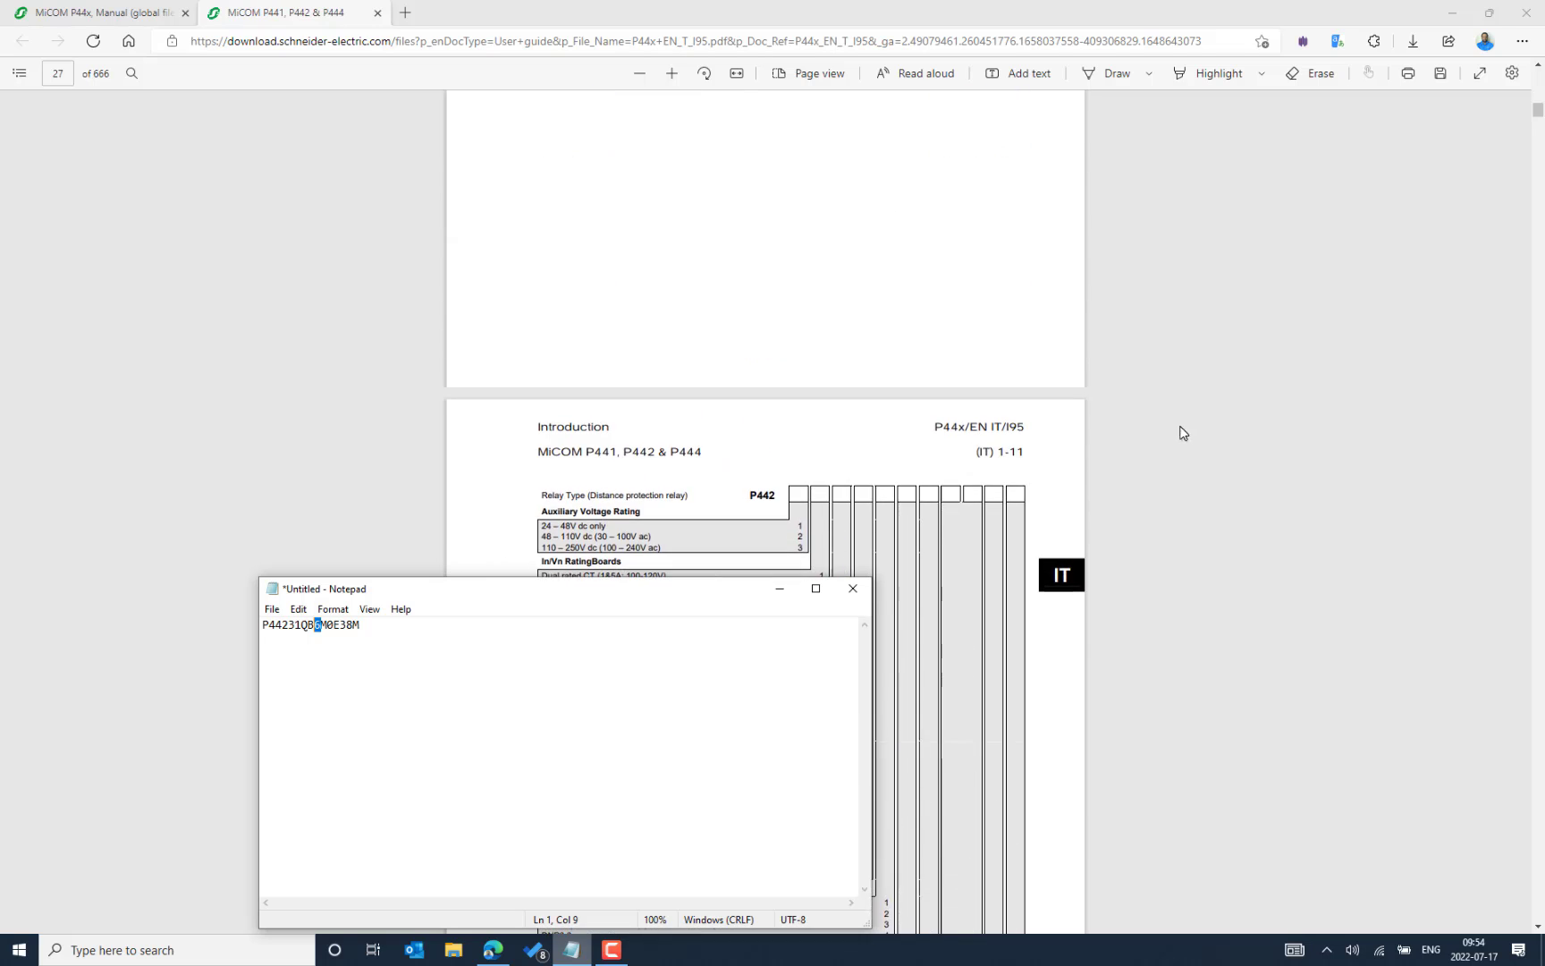
pyautogui.scroll(2, 1530, 765)
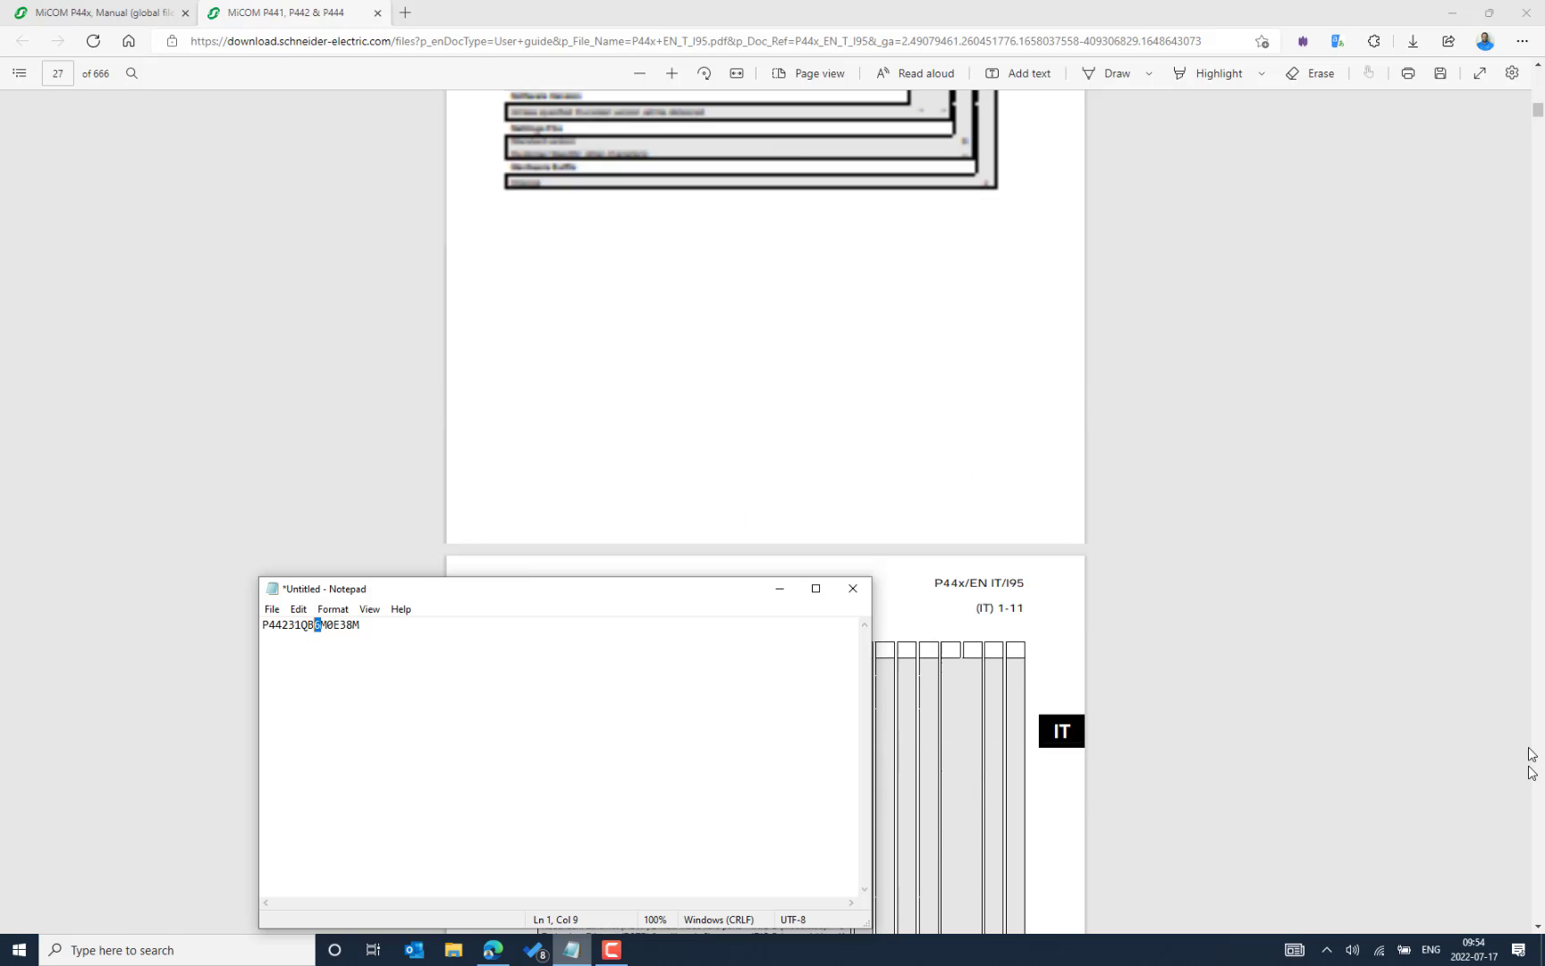
pyautogui.moveTo(1538, 110); pyautogui.dragTo(1534, 81)
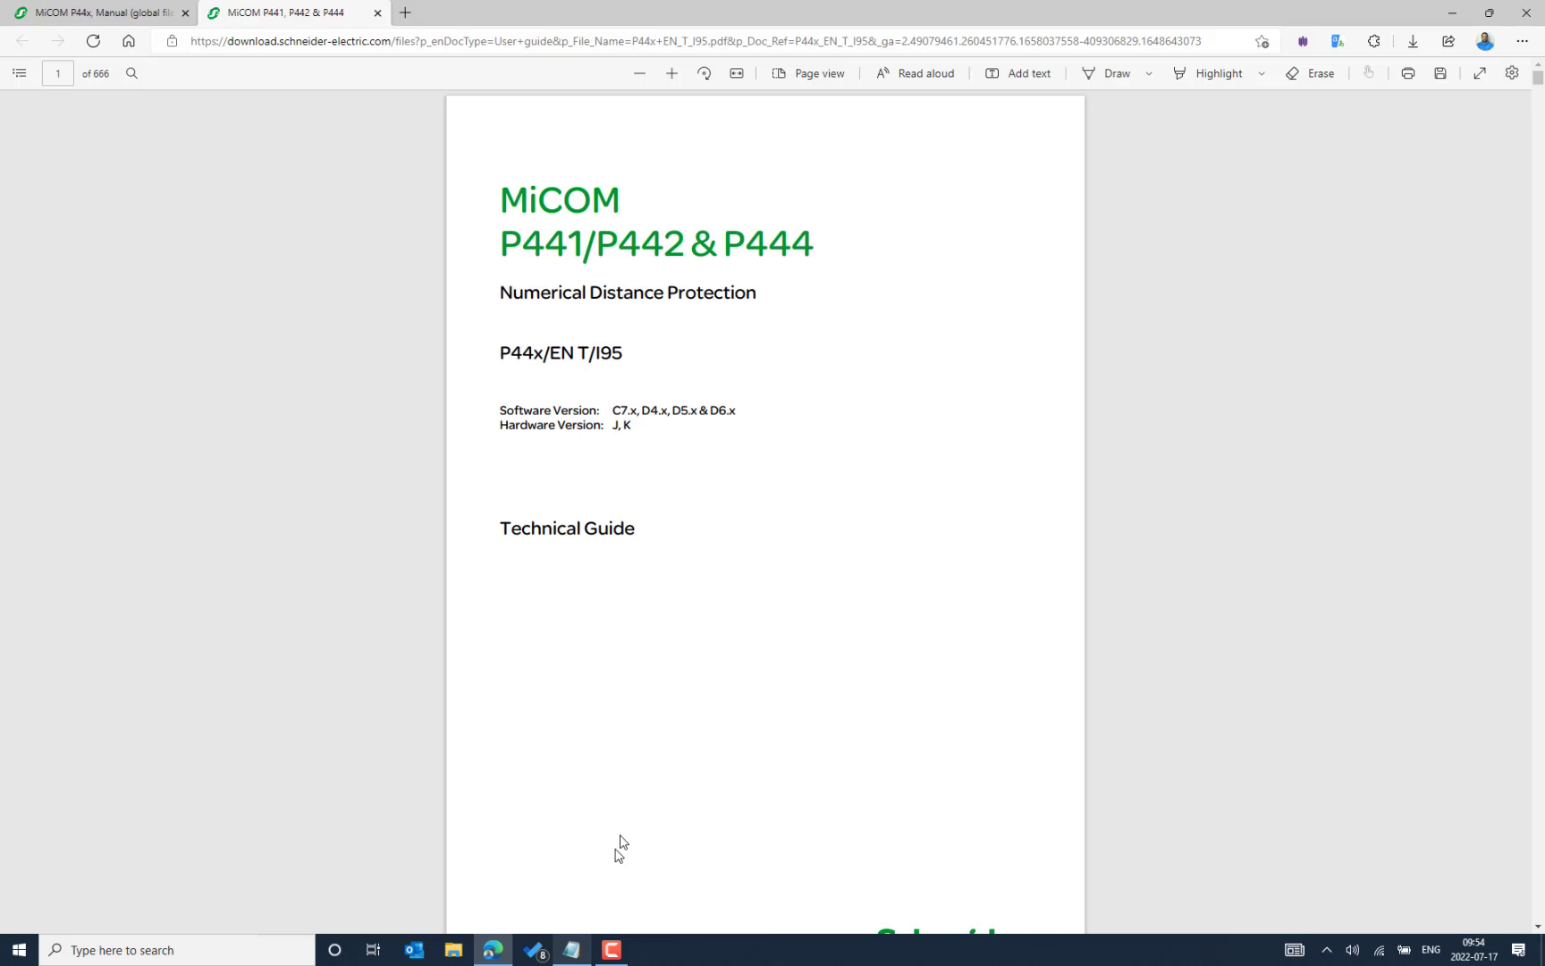
pyautogui.click(573, 950)
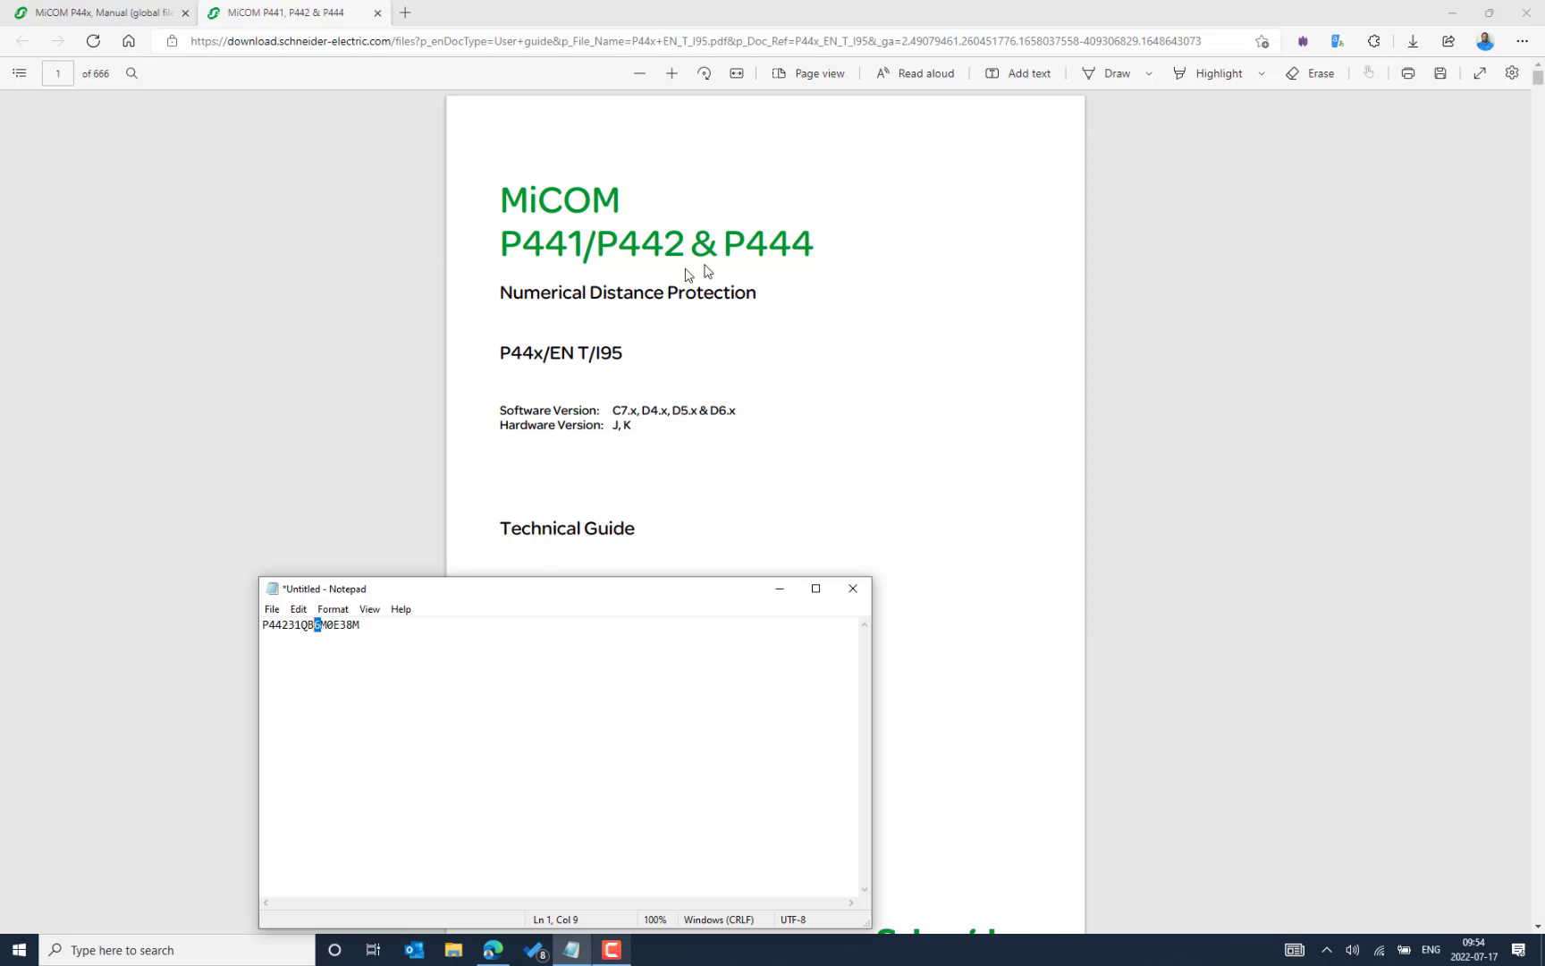
pyautogui.click(367, 631)
pyautogui.press('Return')
pyautogui.press('BackSpace')
# - Show the desktop, search the installed apps for "data" and launch Data Model Manager
pyautogui.press('super+d')
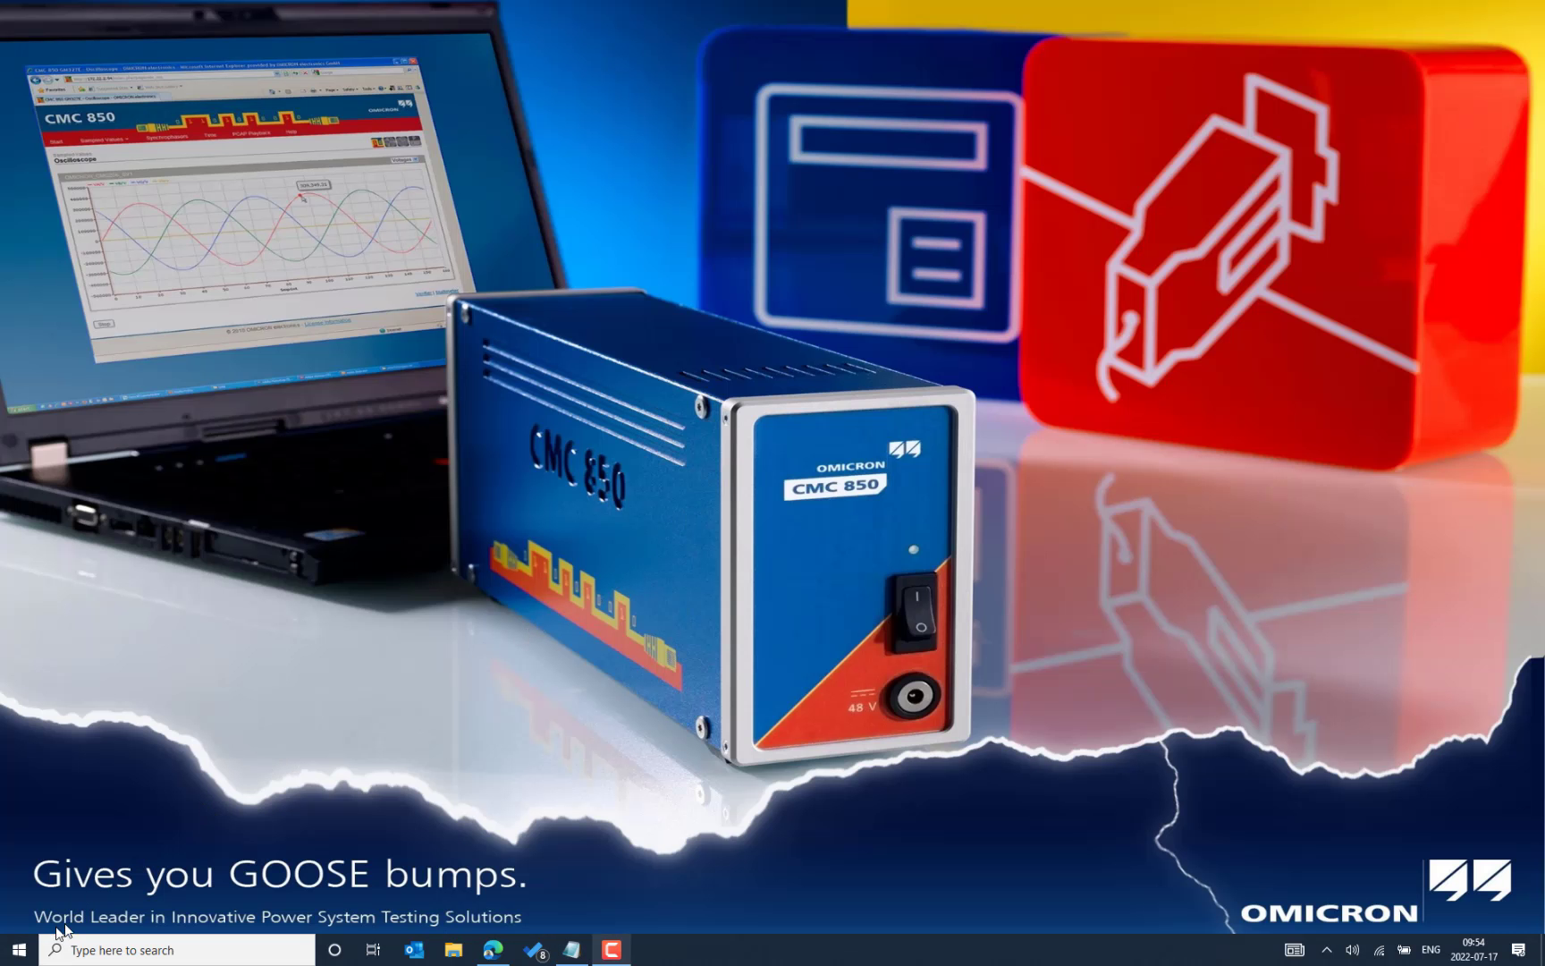
pyautogui.click(16, 950)
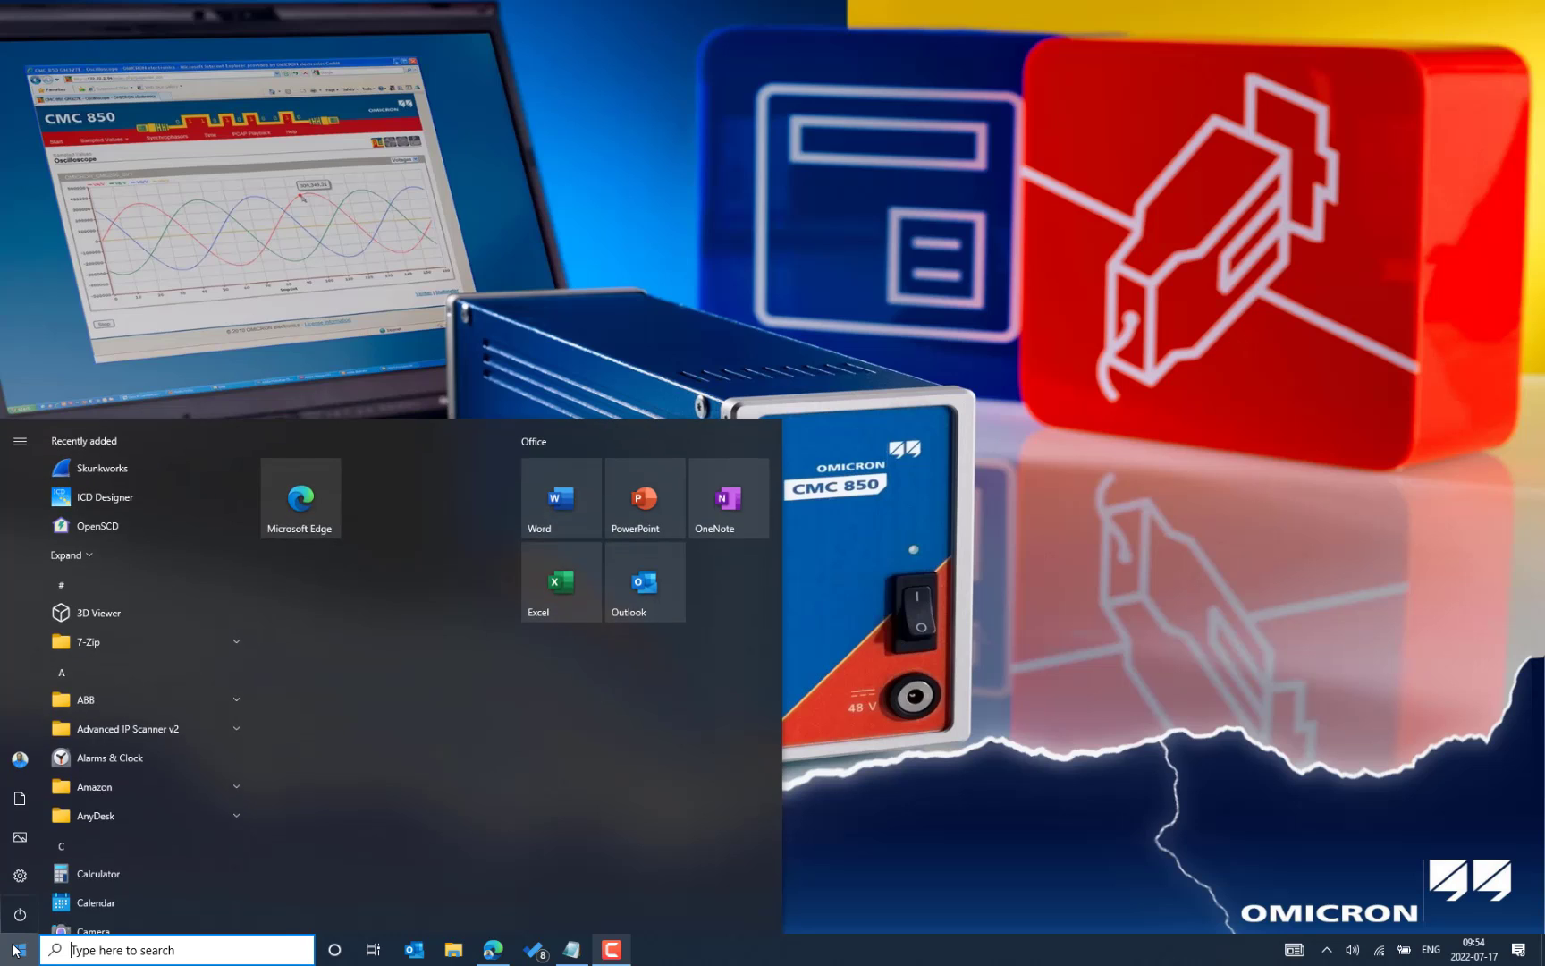
pyautogui.write('s')
pyautogui.press('BackSpace')
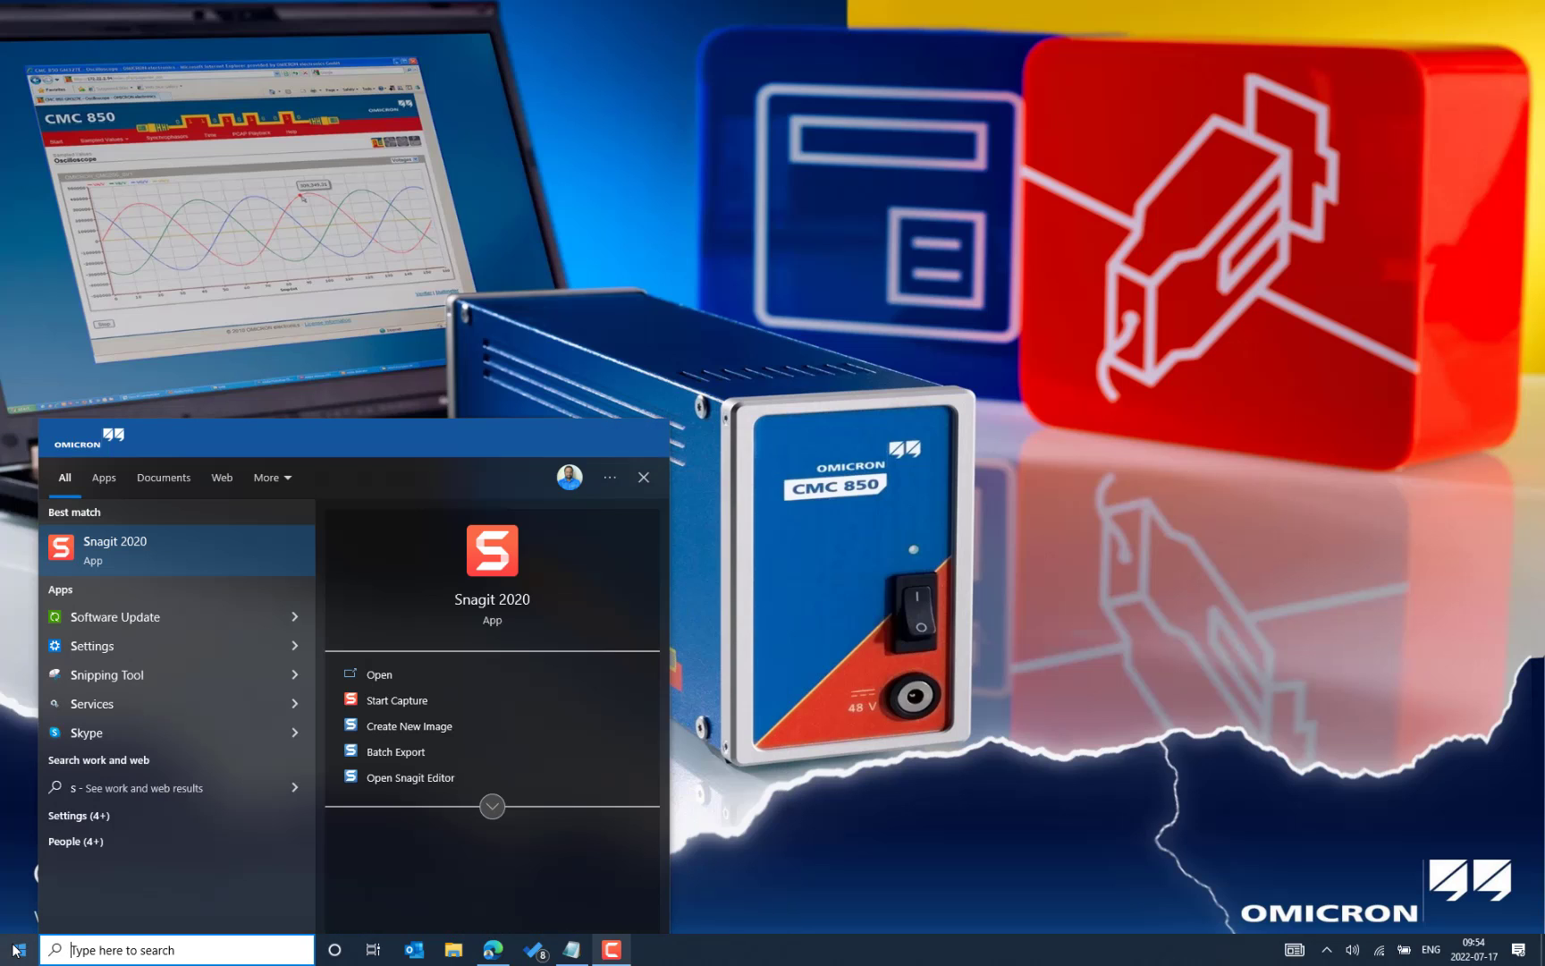
pyautogui.write('da')
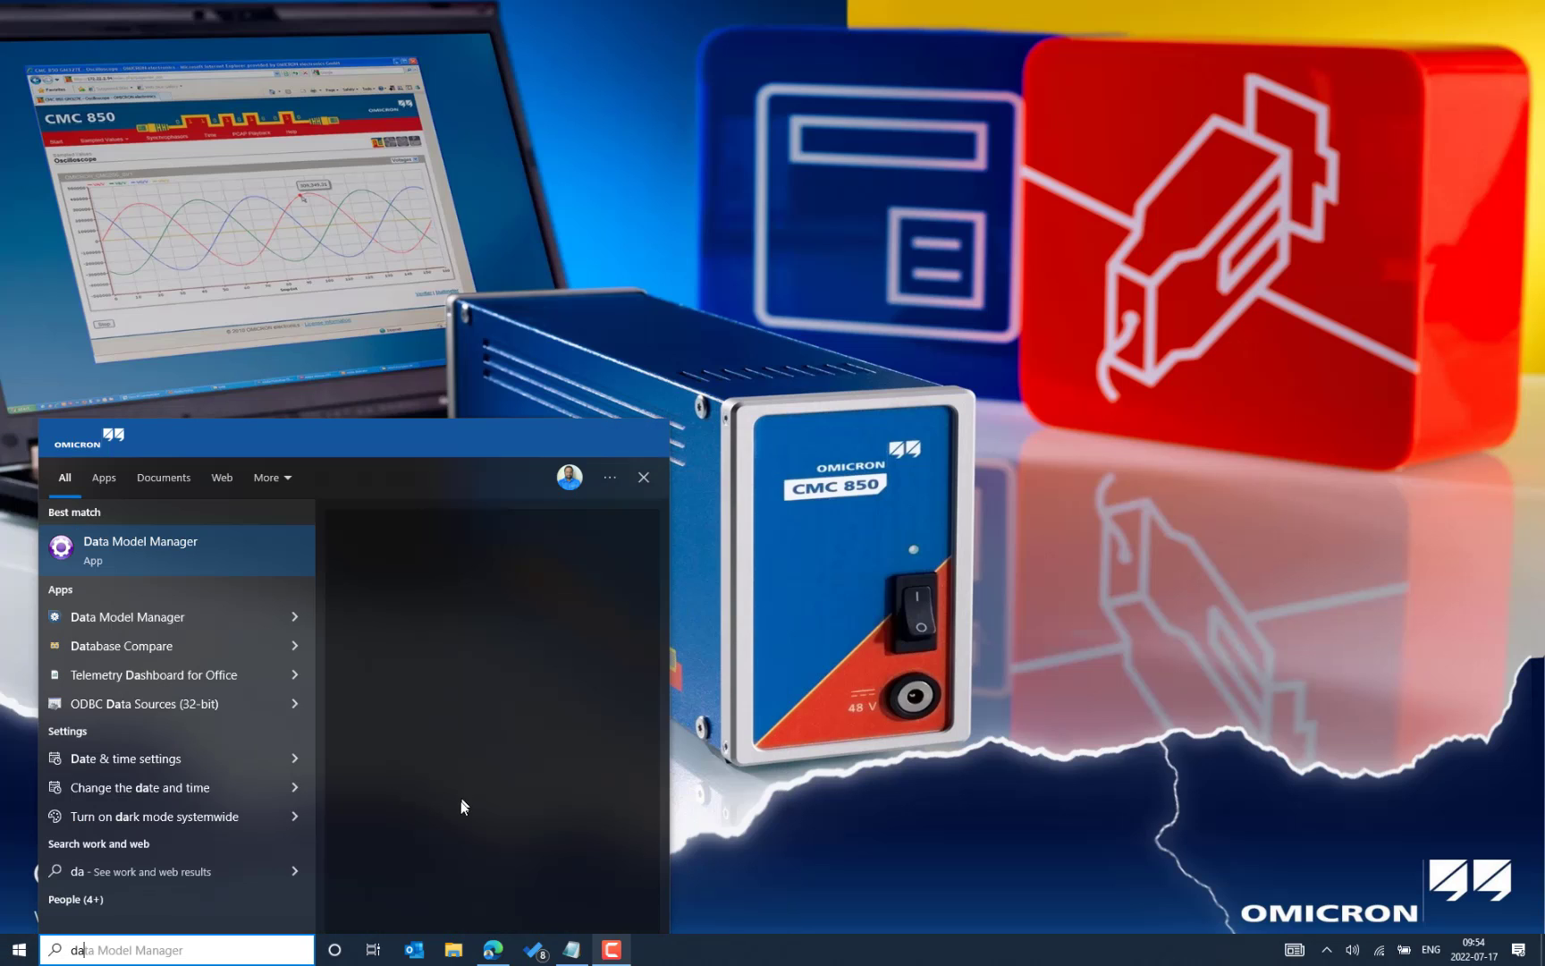
pyautogui.write('ta')
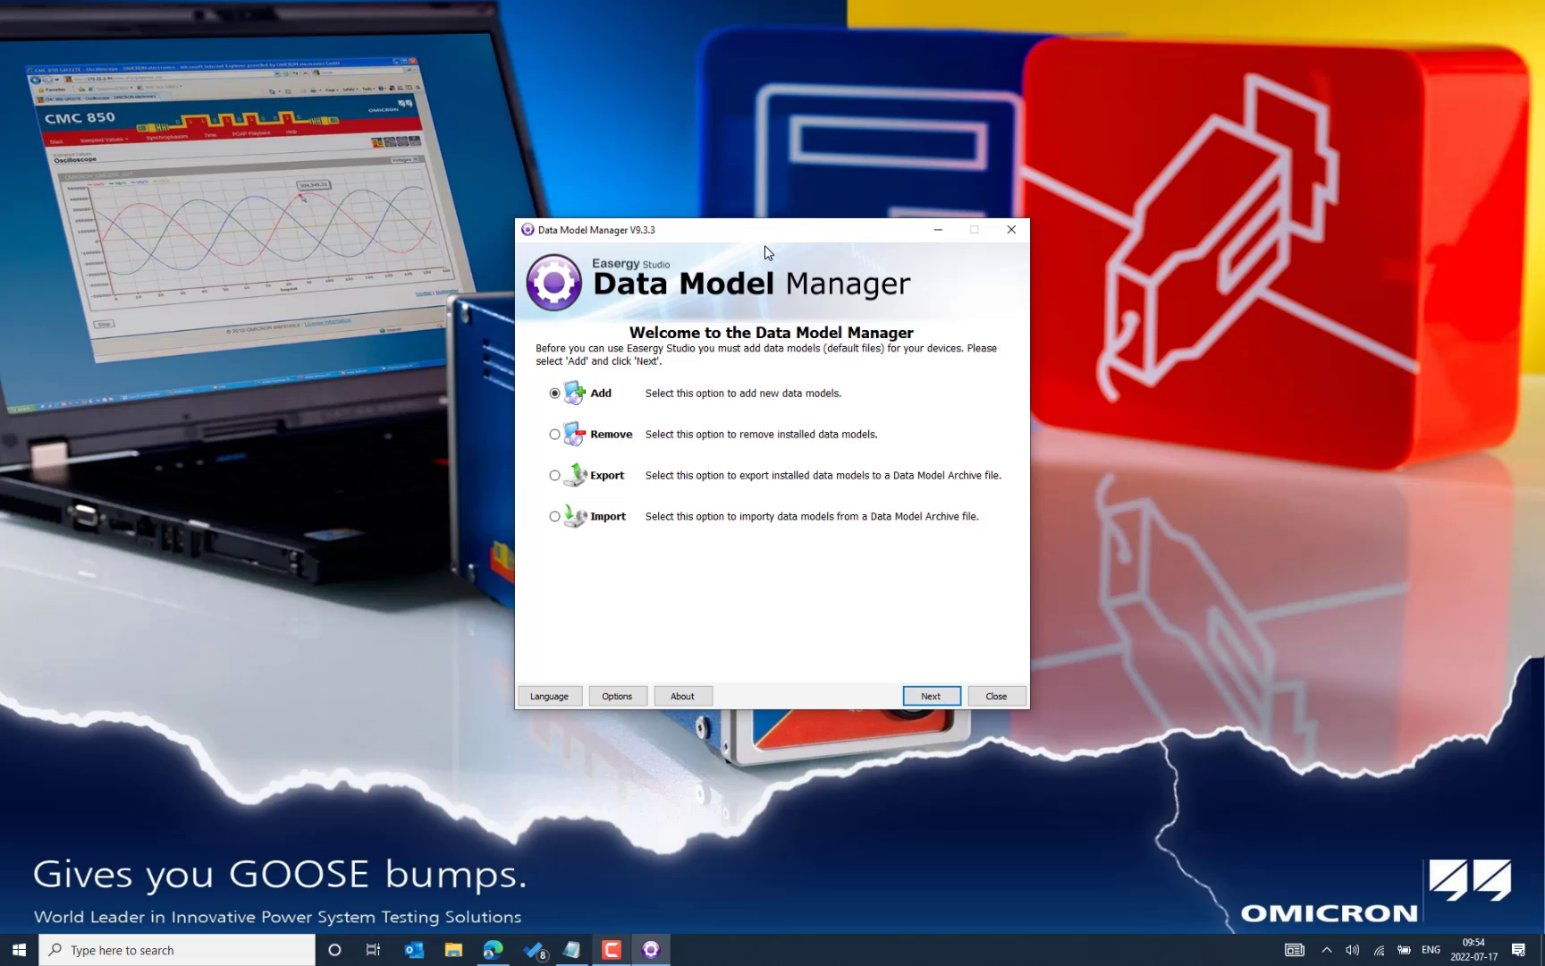
# - Choose to add new data models from the Internet source with English as the language, and proceed to model selection
pyautogui.click(933, 697)
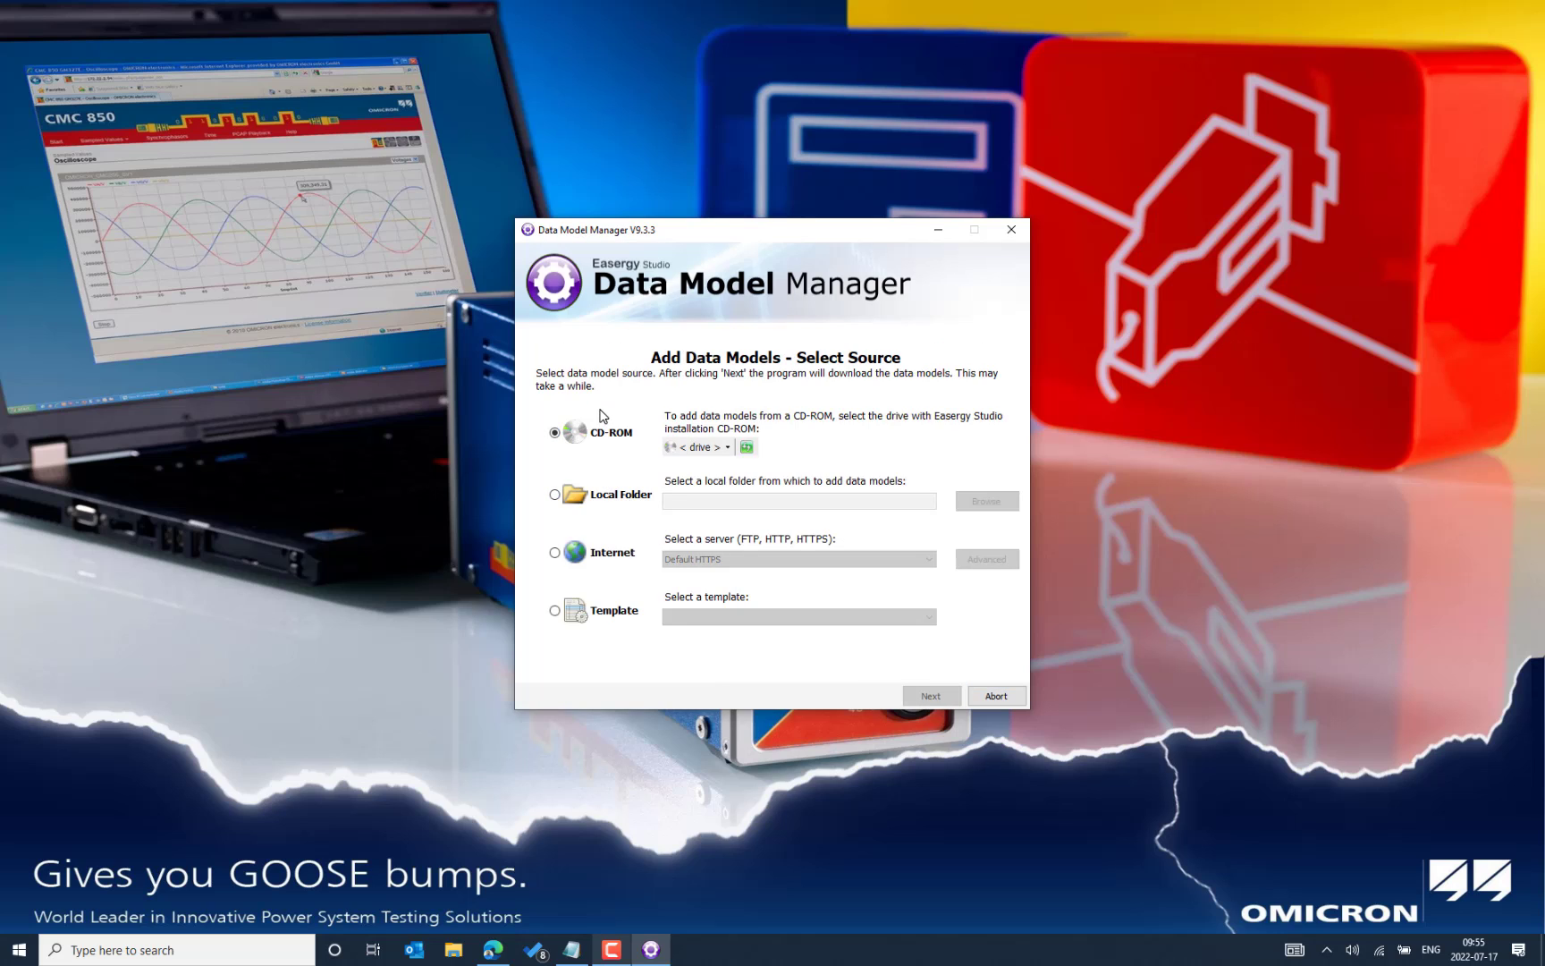
pyautogui.click(556, 553)
pyautogui.click(927, 696)
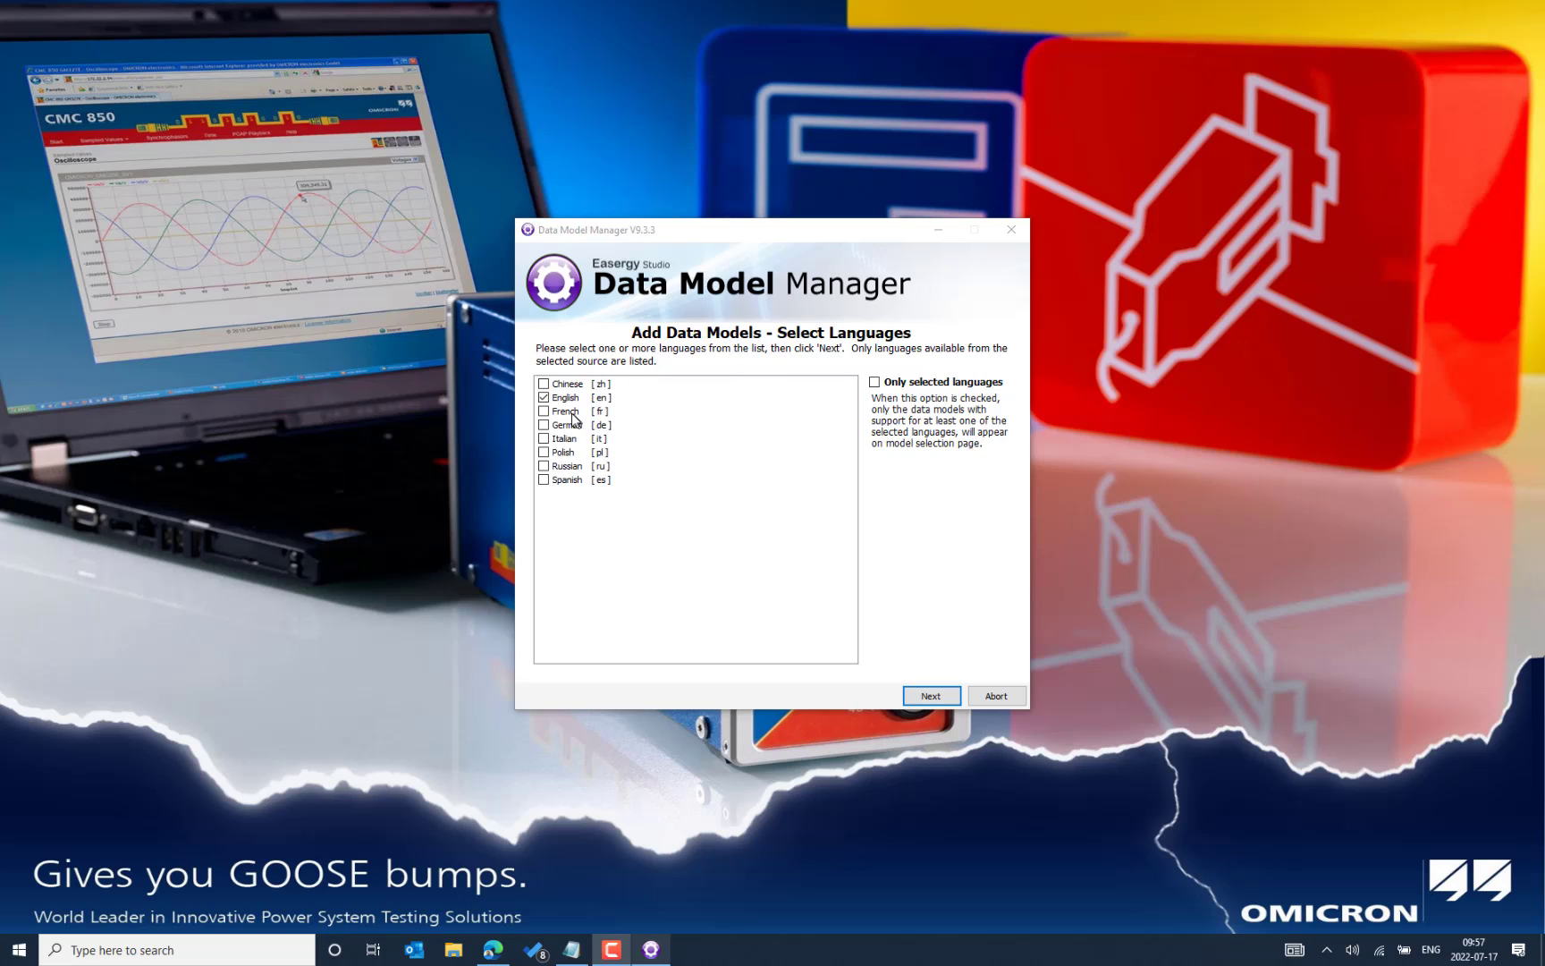
pyautogui.click(920, 696)
pyautogui.click(921, 697)
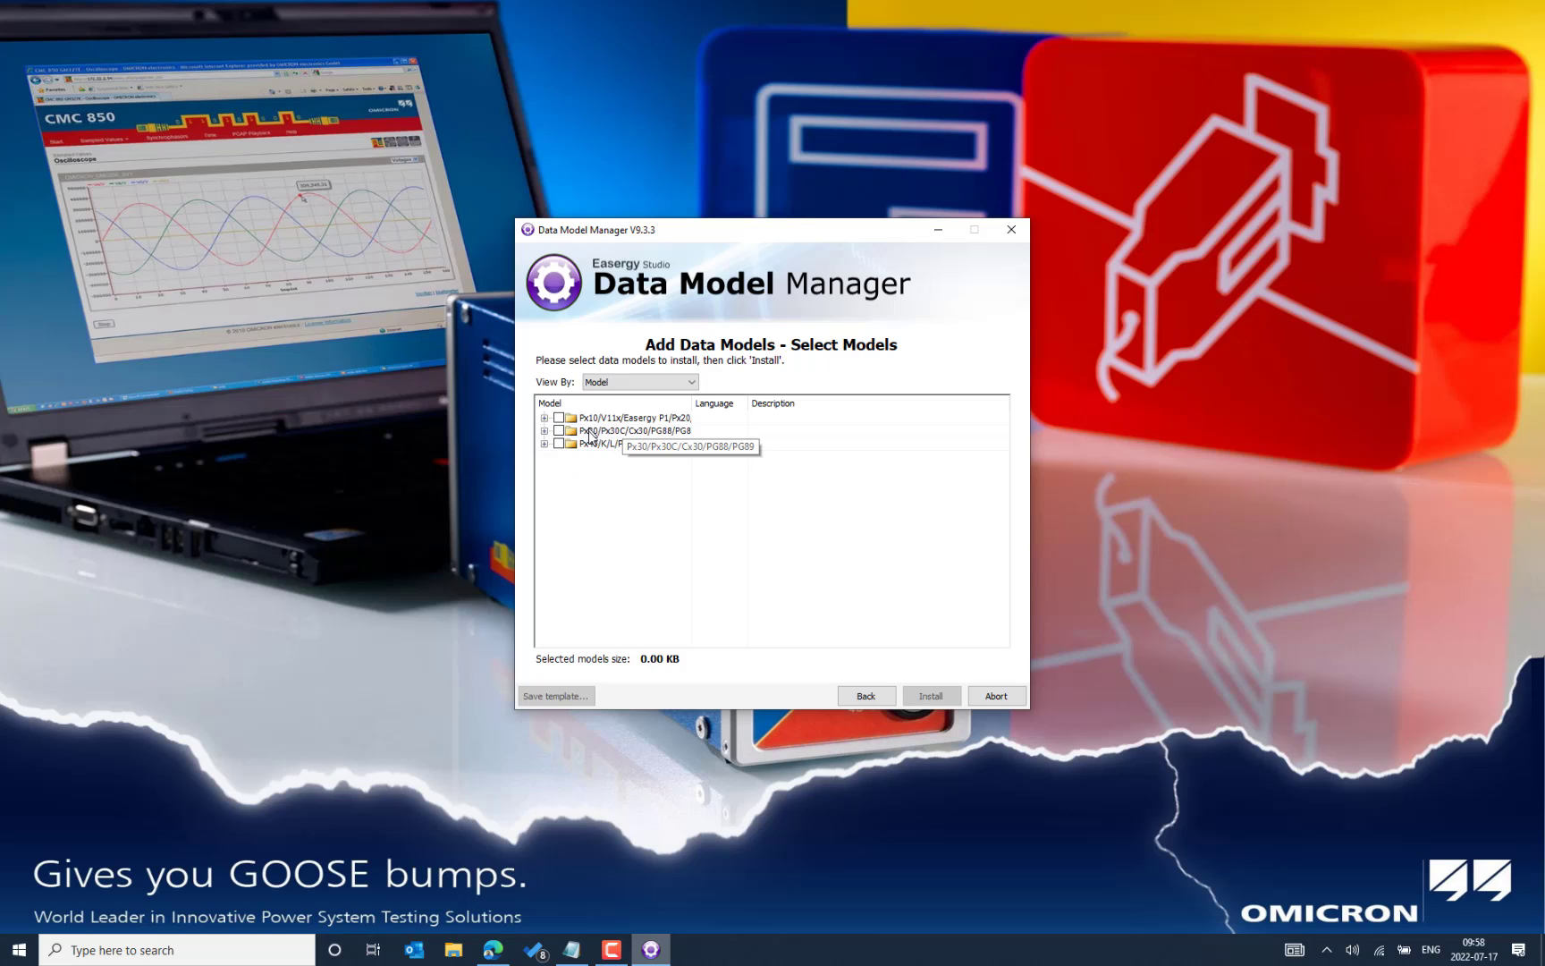
# - Expand the Px40 data model group and its P442 entry to list the relay's software versions
pyautogui.click(543, 444)
pyautogui.scroll(-6, 733, 523)
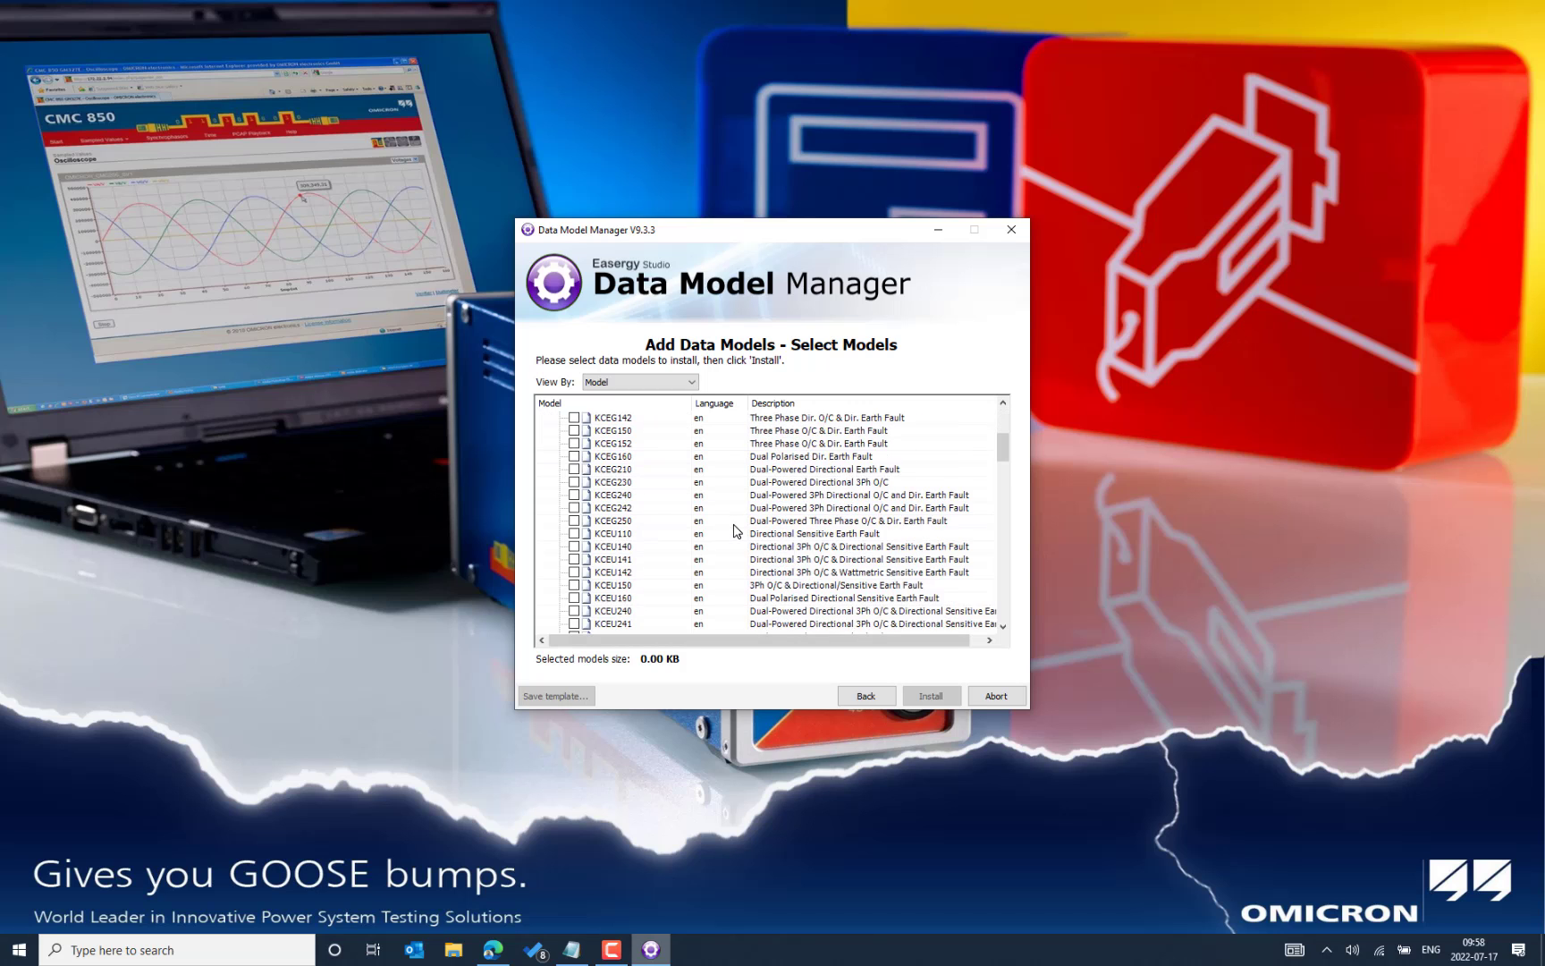
pyautogui.scroll(-15, 733, 529)
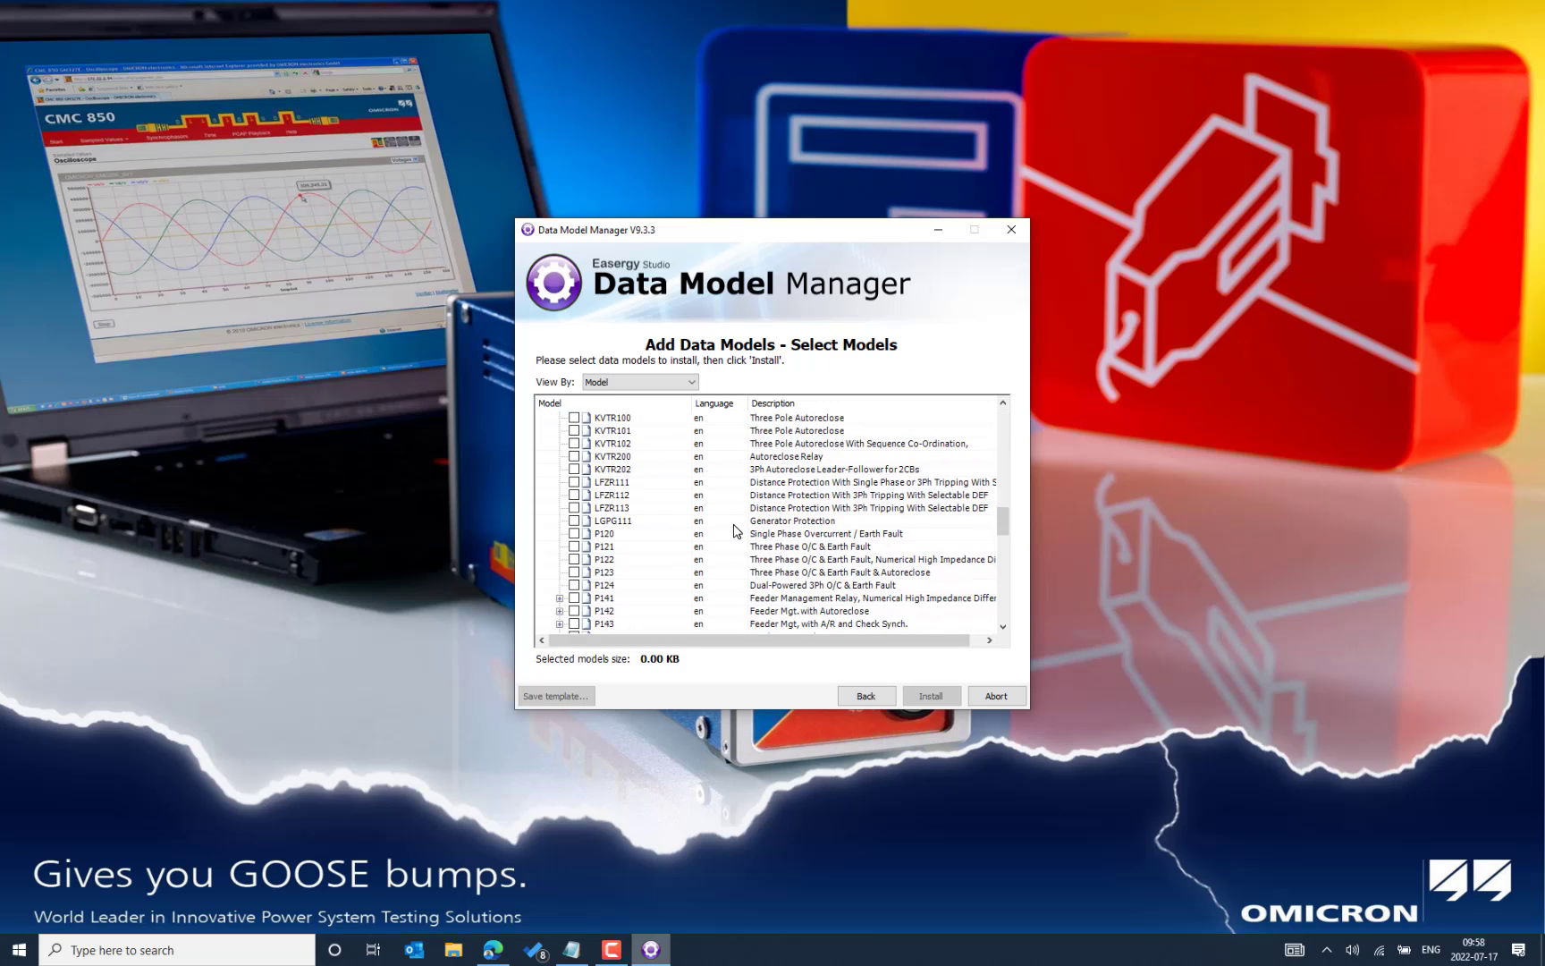
pyautogui.scroll(-5, 733, 529)
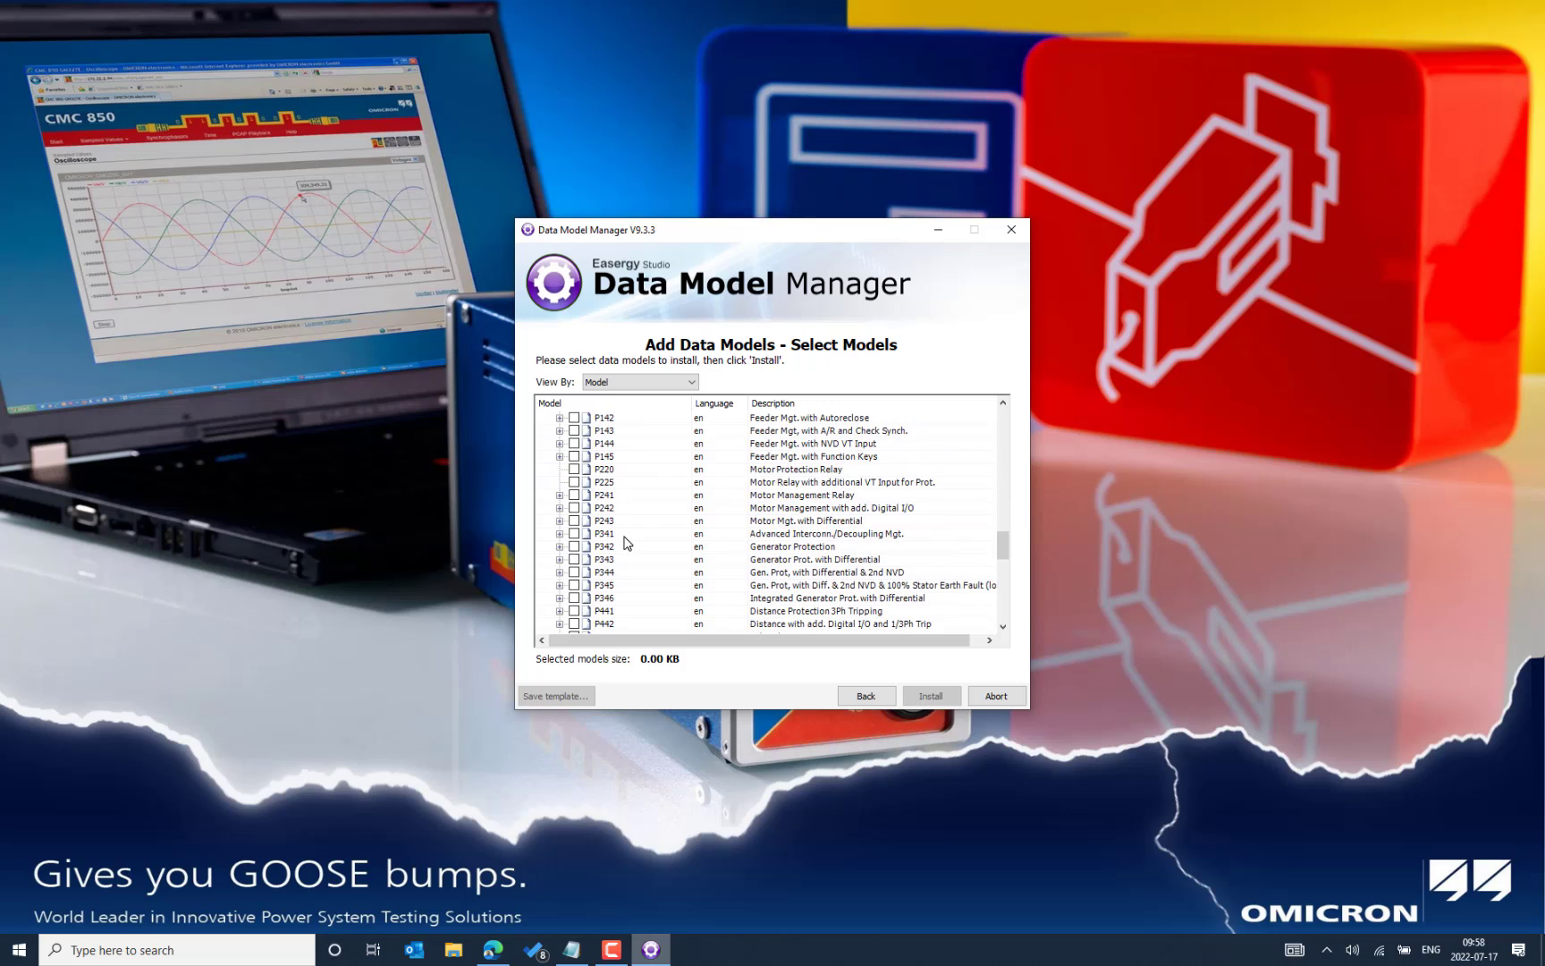
pyautogui.scroll(-3, 597, 617)
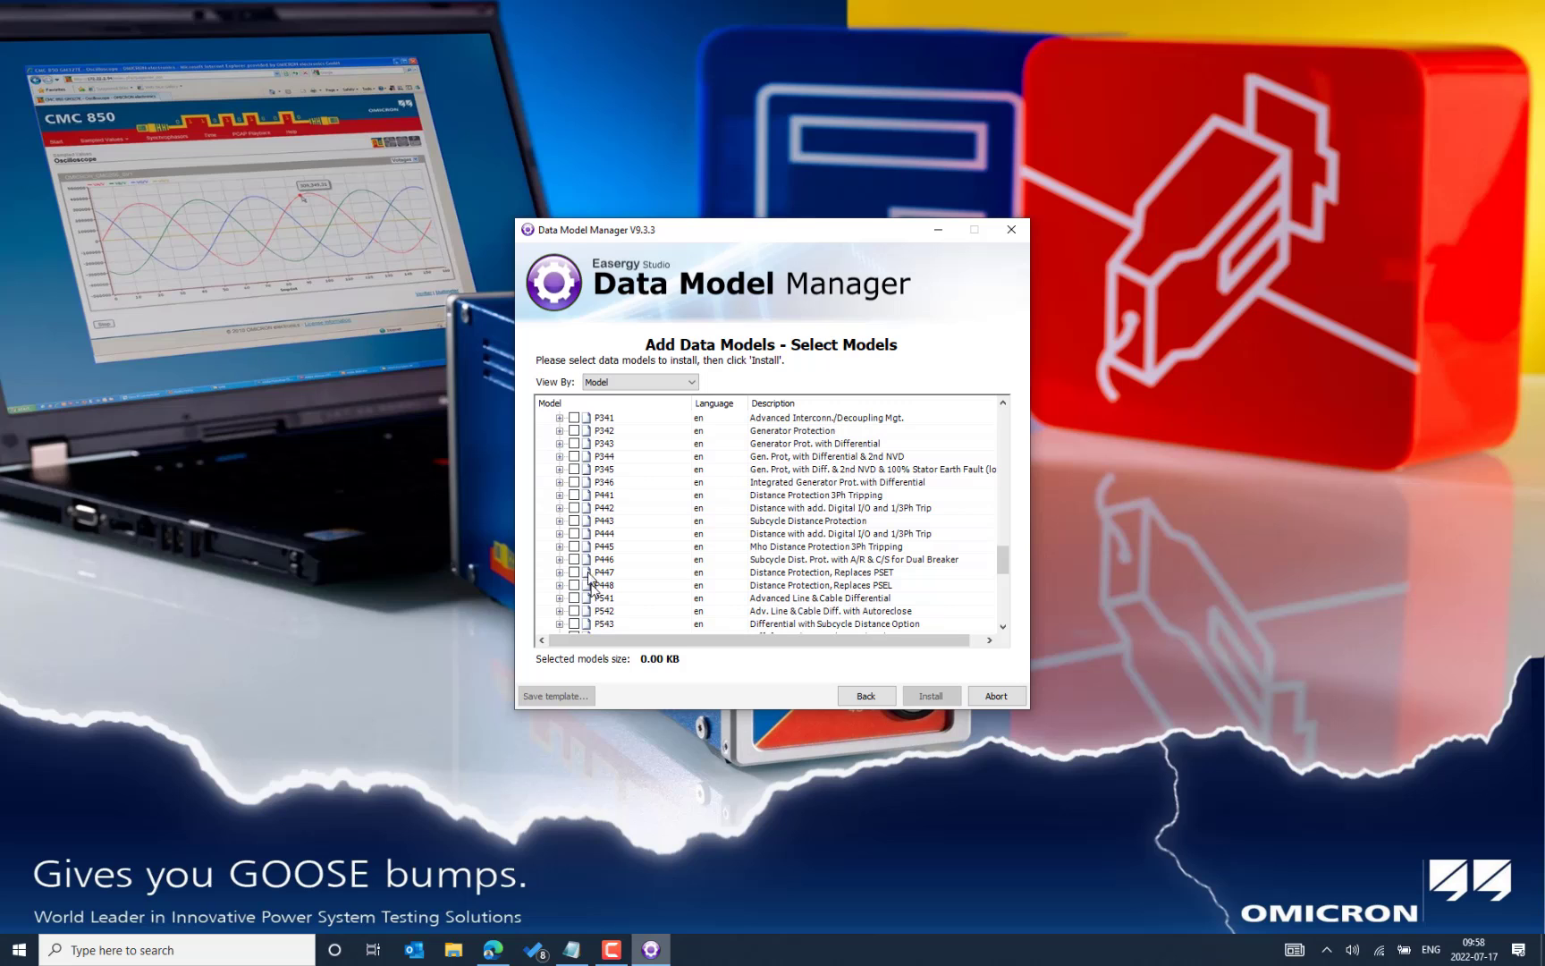
pyautogui.click(559, 508)
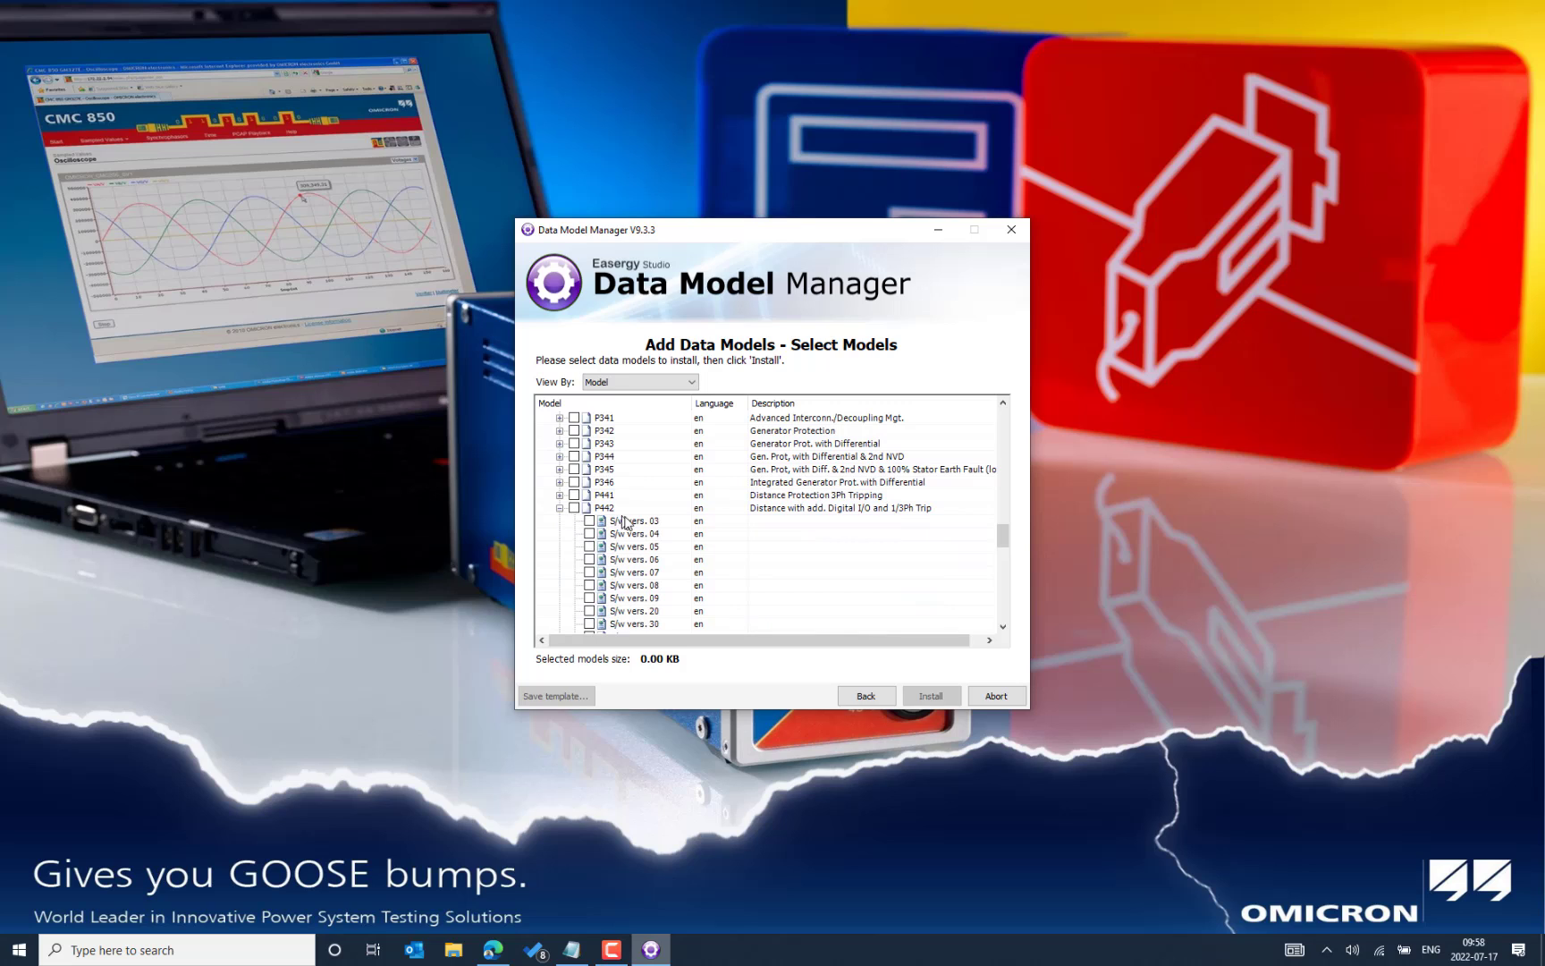
# - Check the software version in the noted model number, then select P442 S/w vers. E3 and install it
pyautogui.scroll(-1, 660, 539)
pyautogui.scroll(-3, 660, 539)
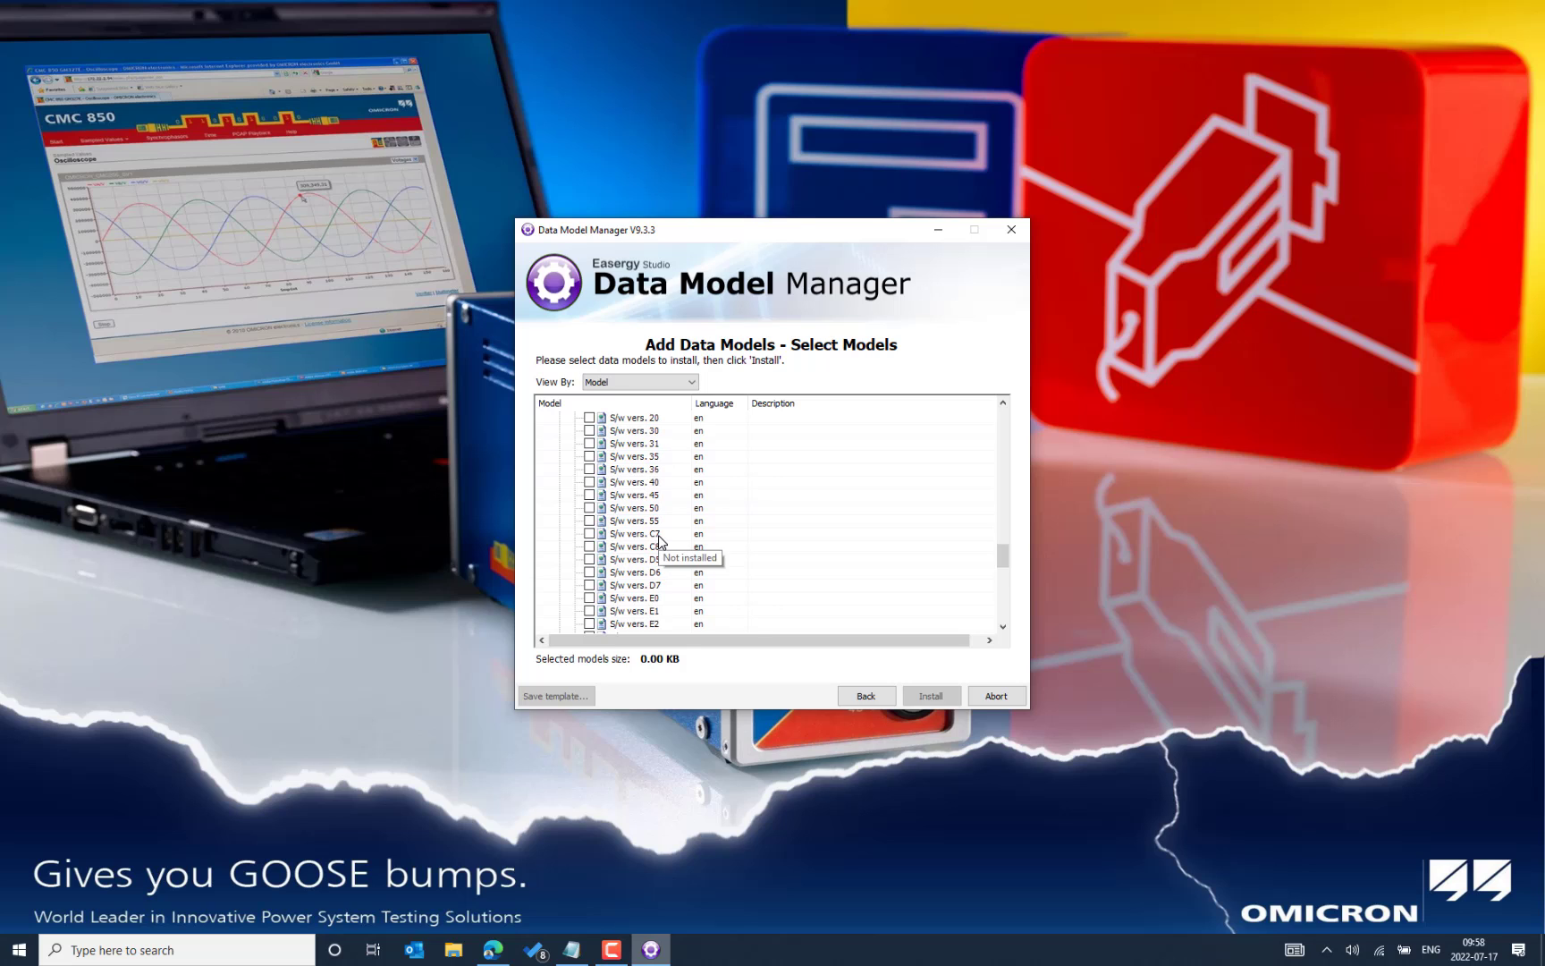
pyautogui.scroll(-2, 660, 539)
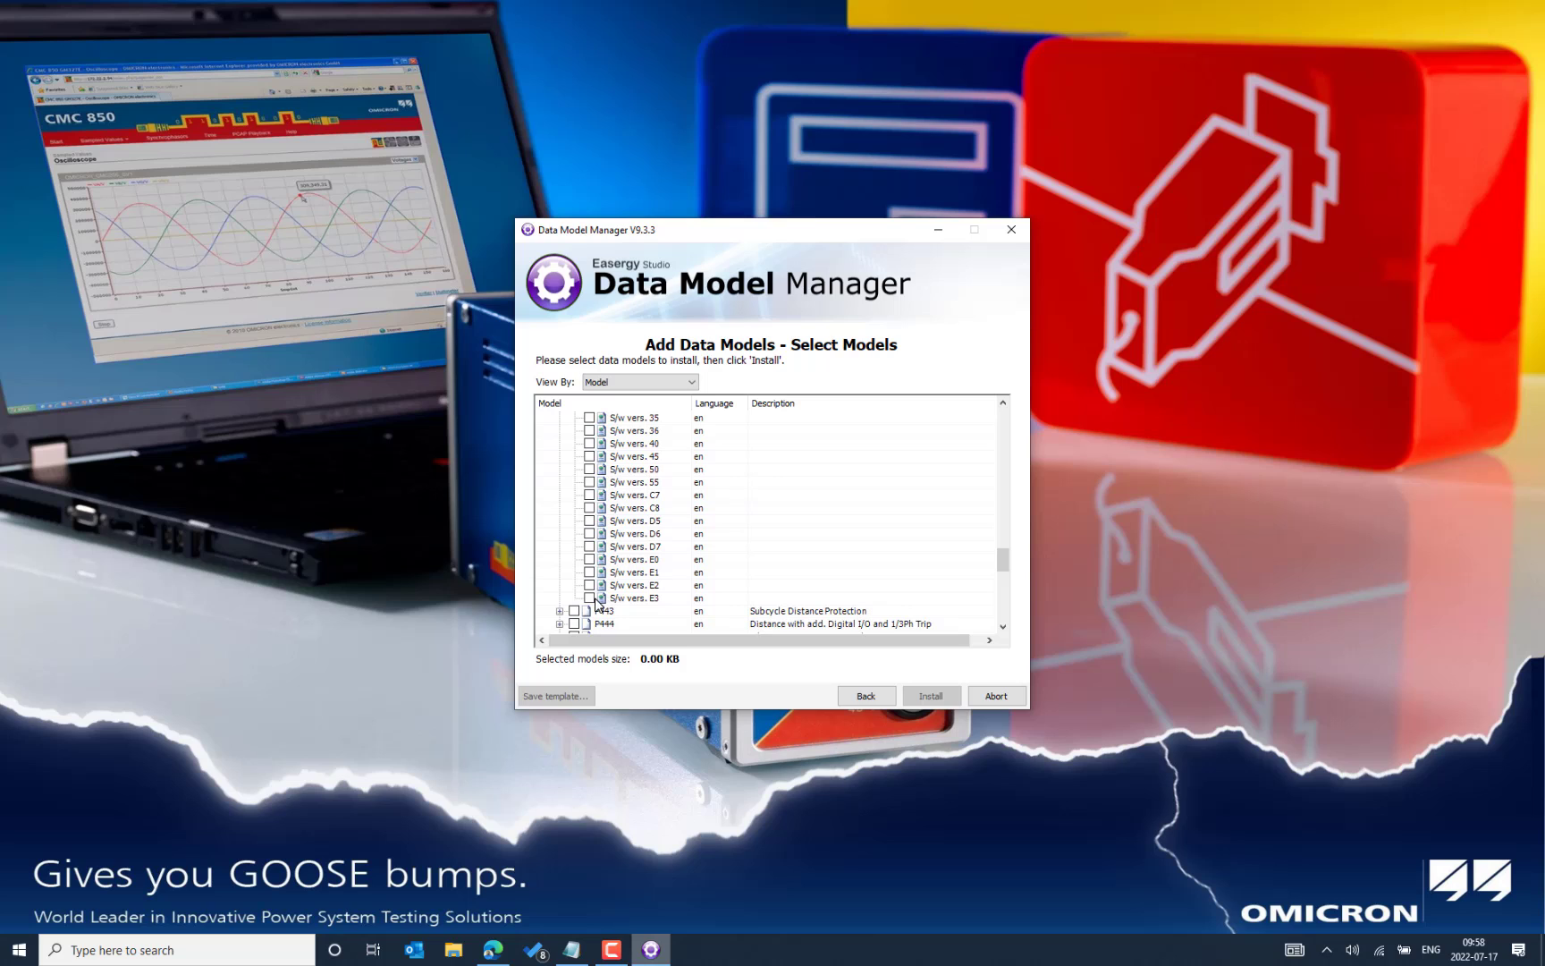
pyautogui.click(571, 950)
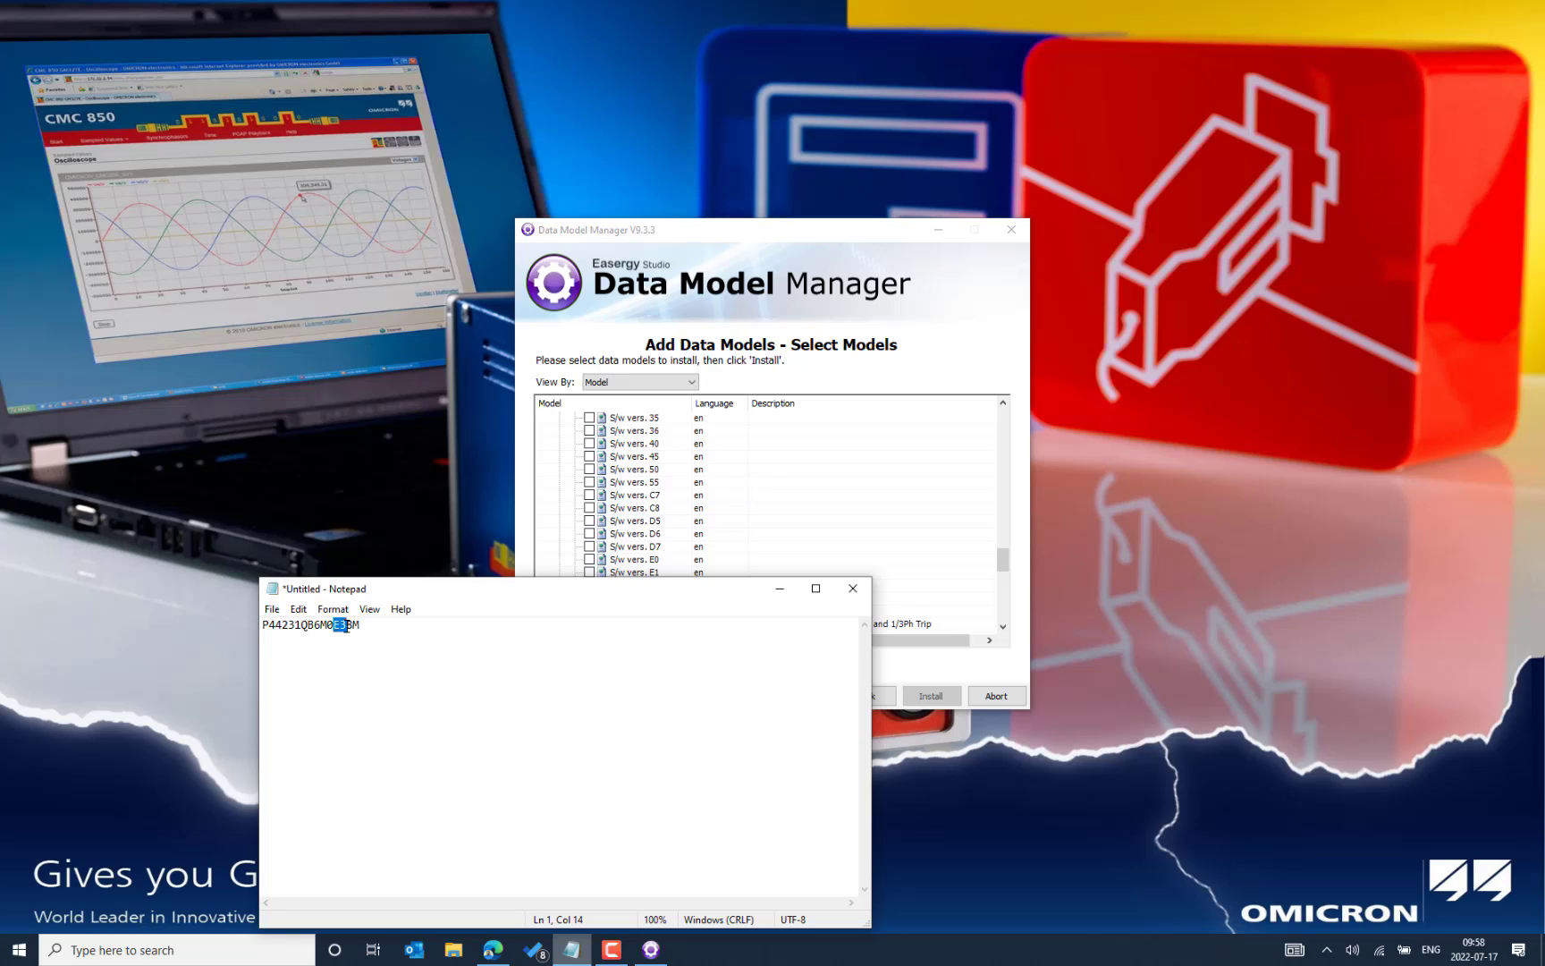
pyautogui.click(755, 240)
pyautogui.click(589, 598)
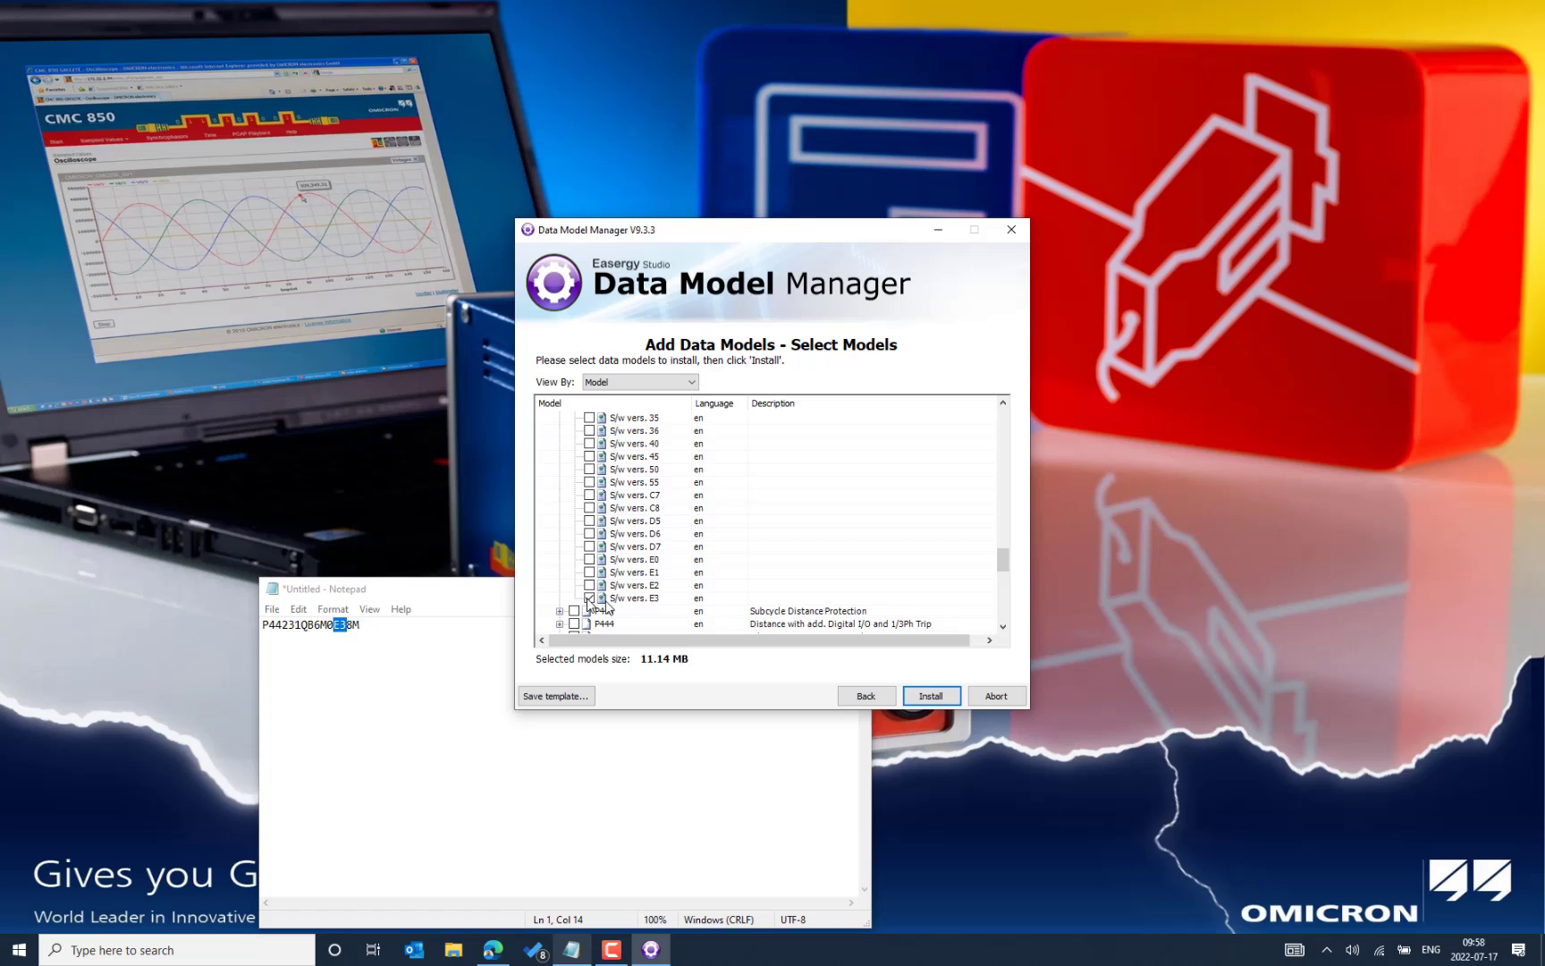
pyautogui.click(931, 695)
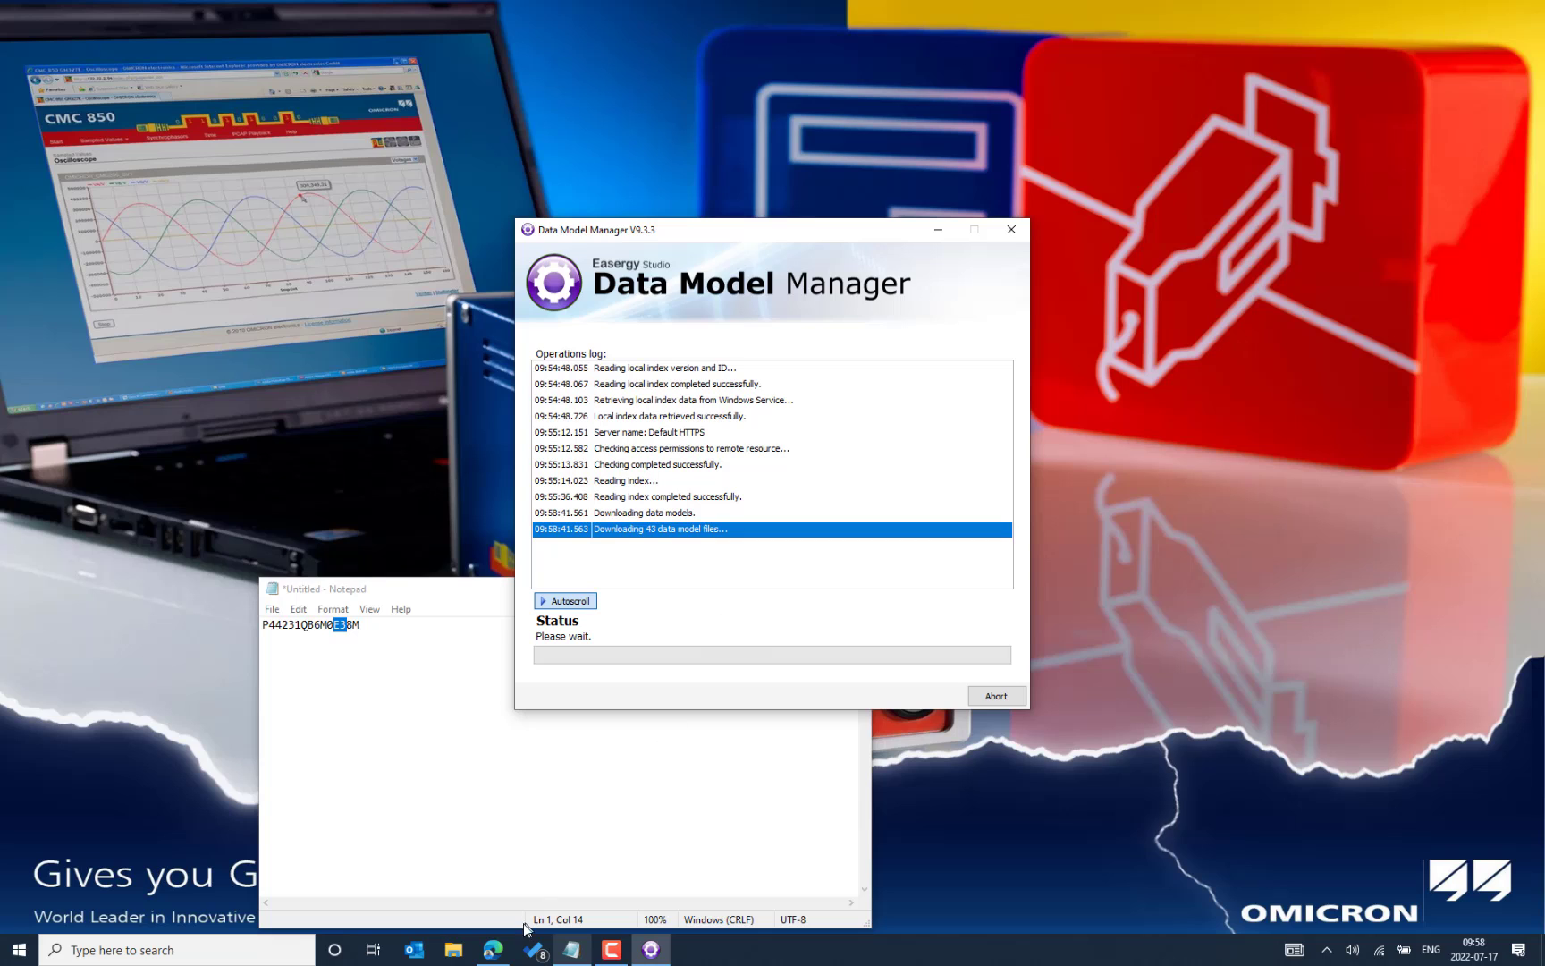
# - Open section 3.1 Ordering options in the manual and compare its fields with the noted model number
pyautogui.click(498, 955)
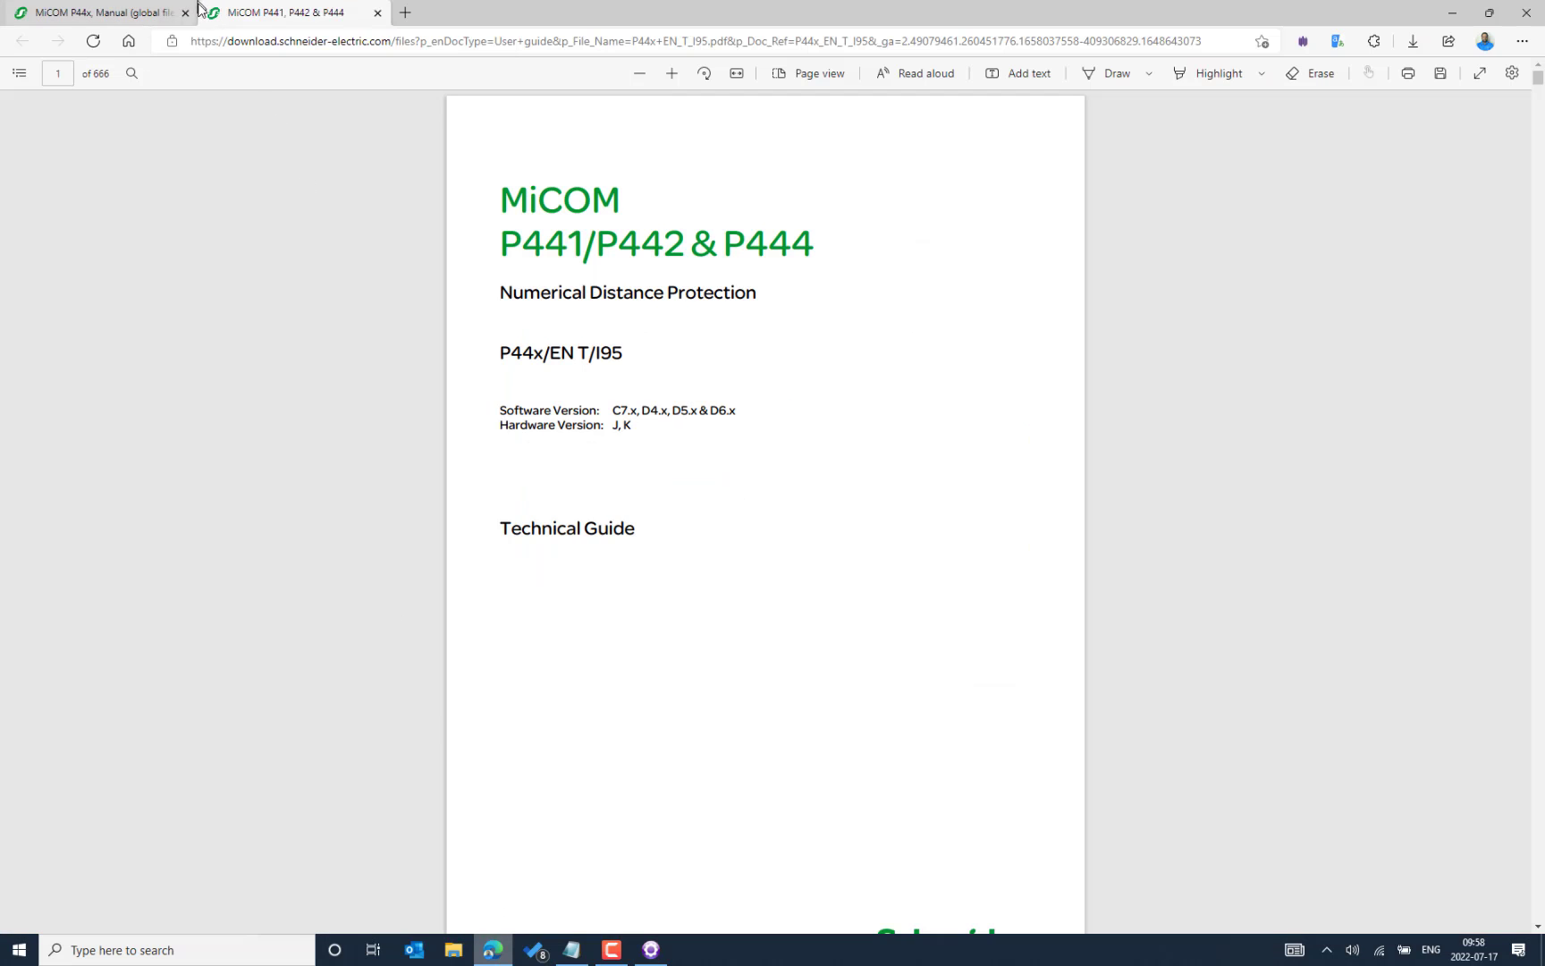
pyautogui.click(18, 72)
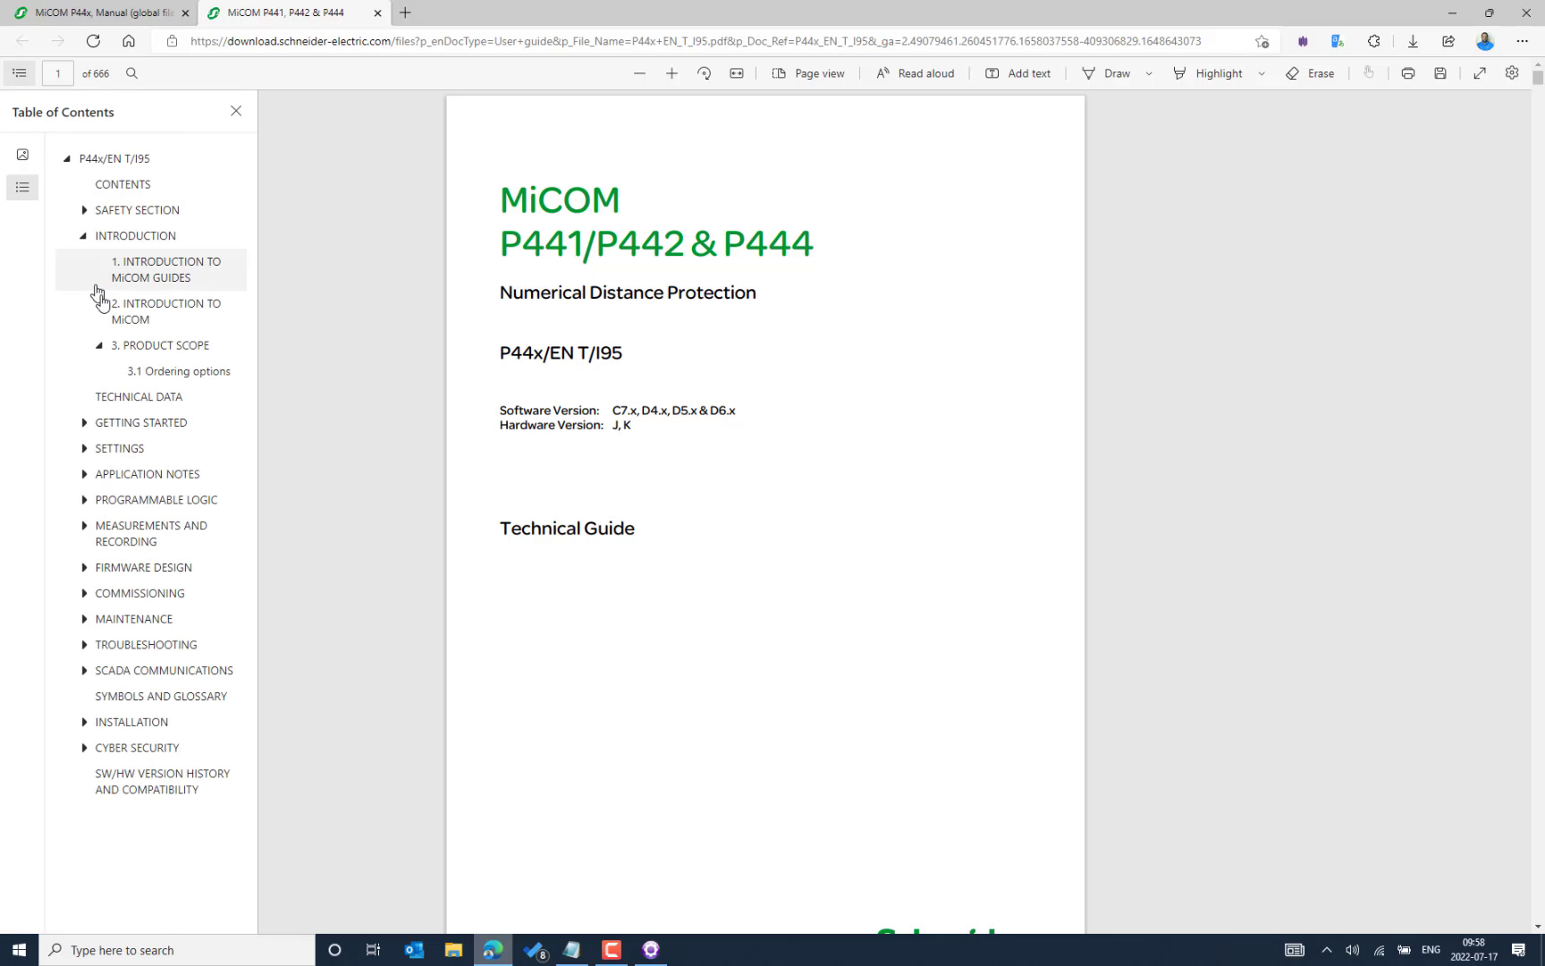
pyautogui.click(166, 374)
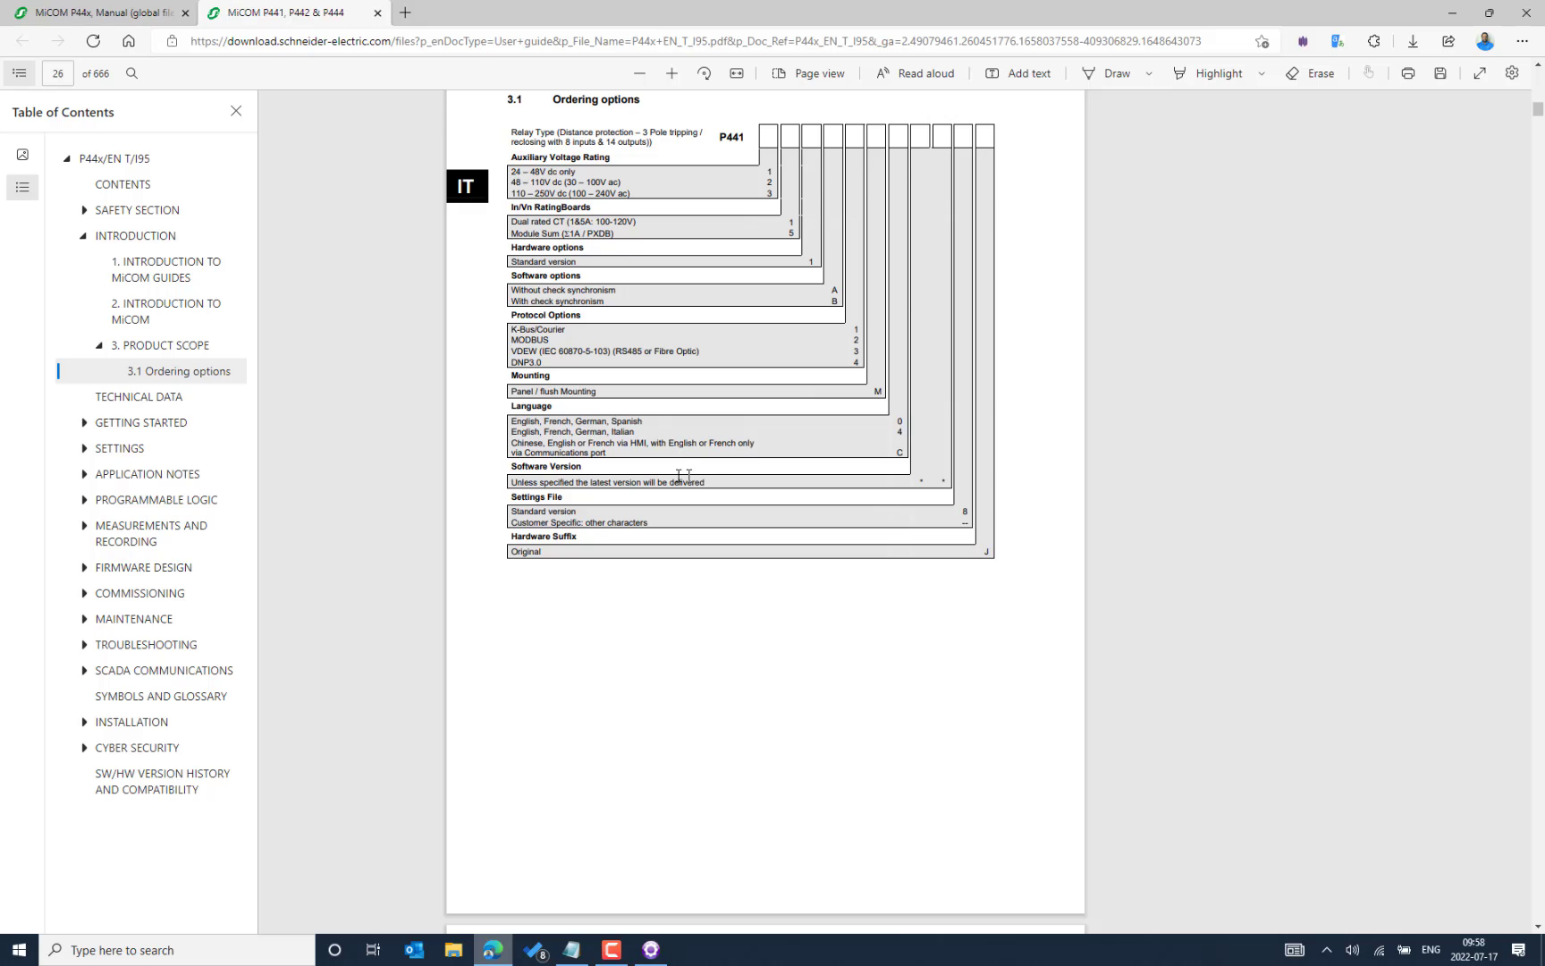
pyautogui.click(573, 949)
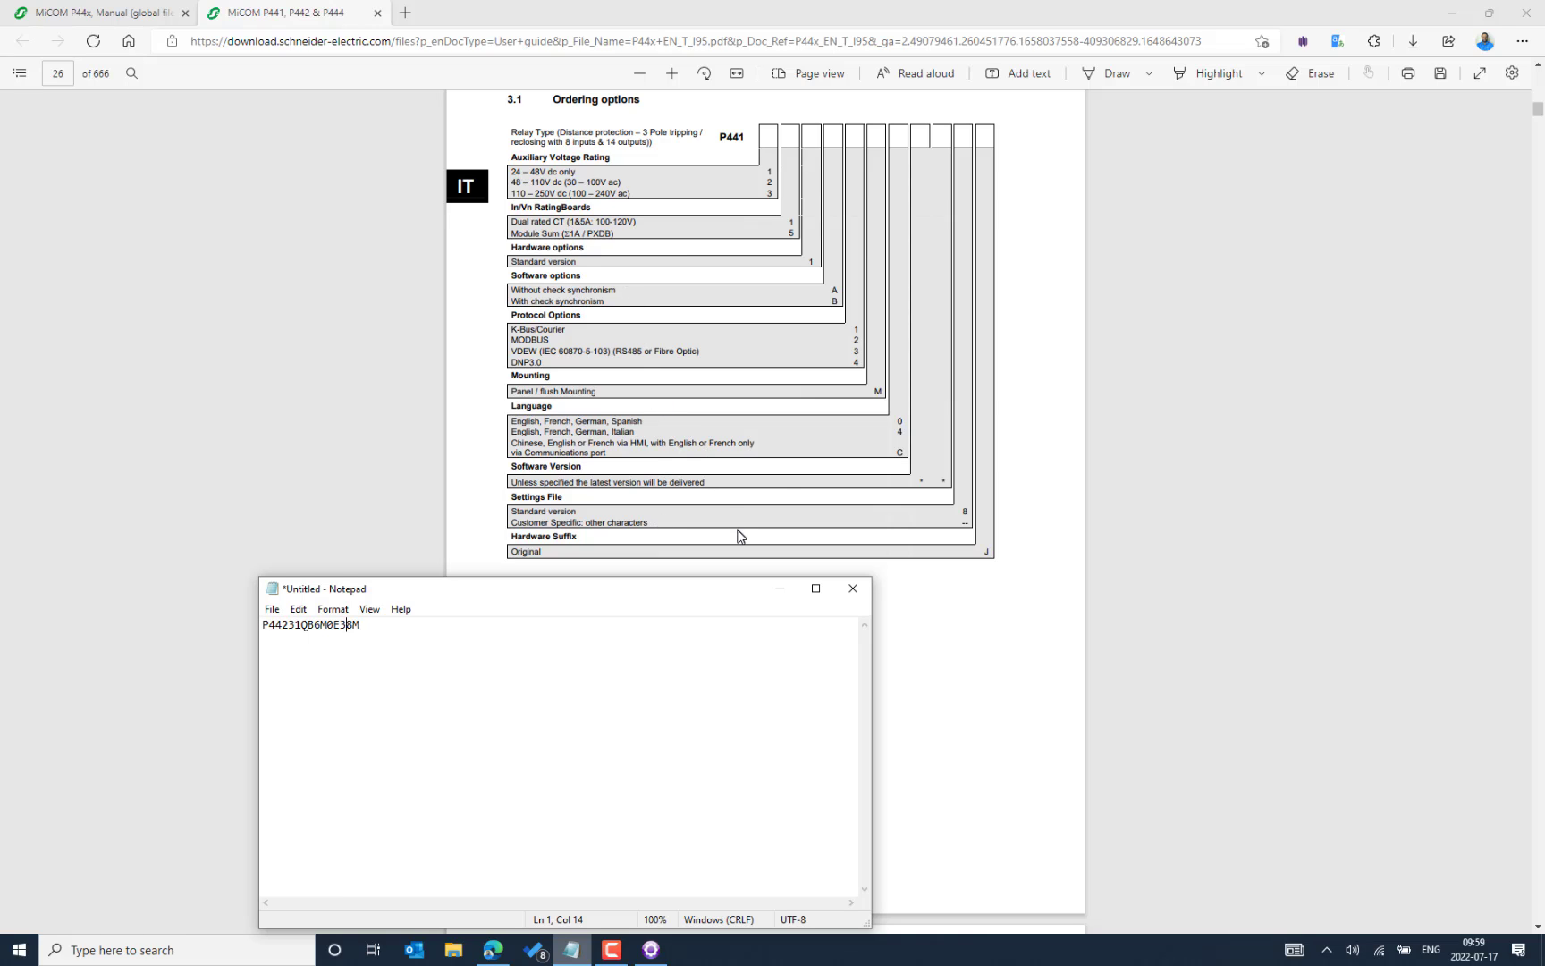
pyautogui.click(1445, 8)
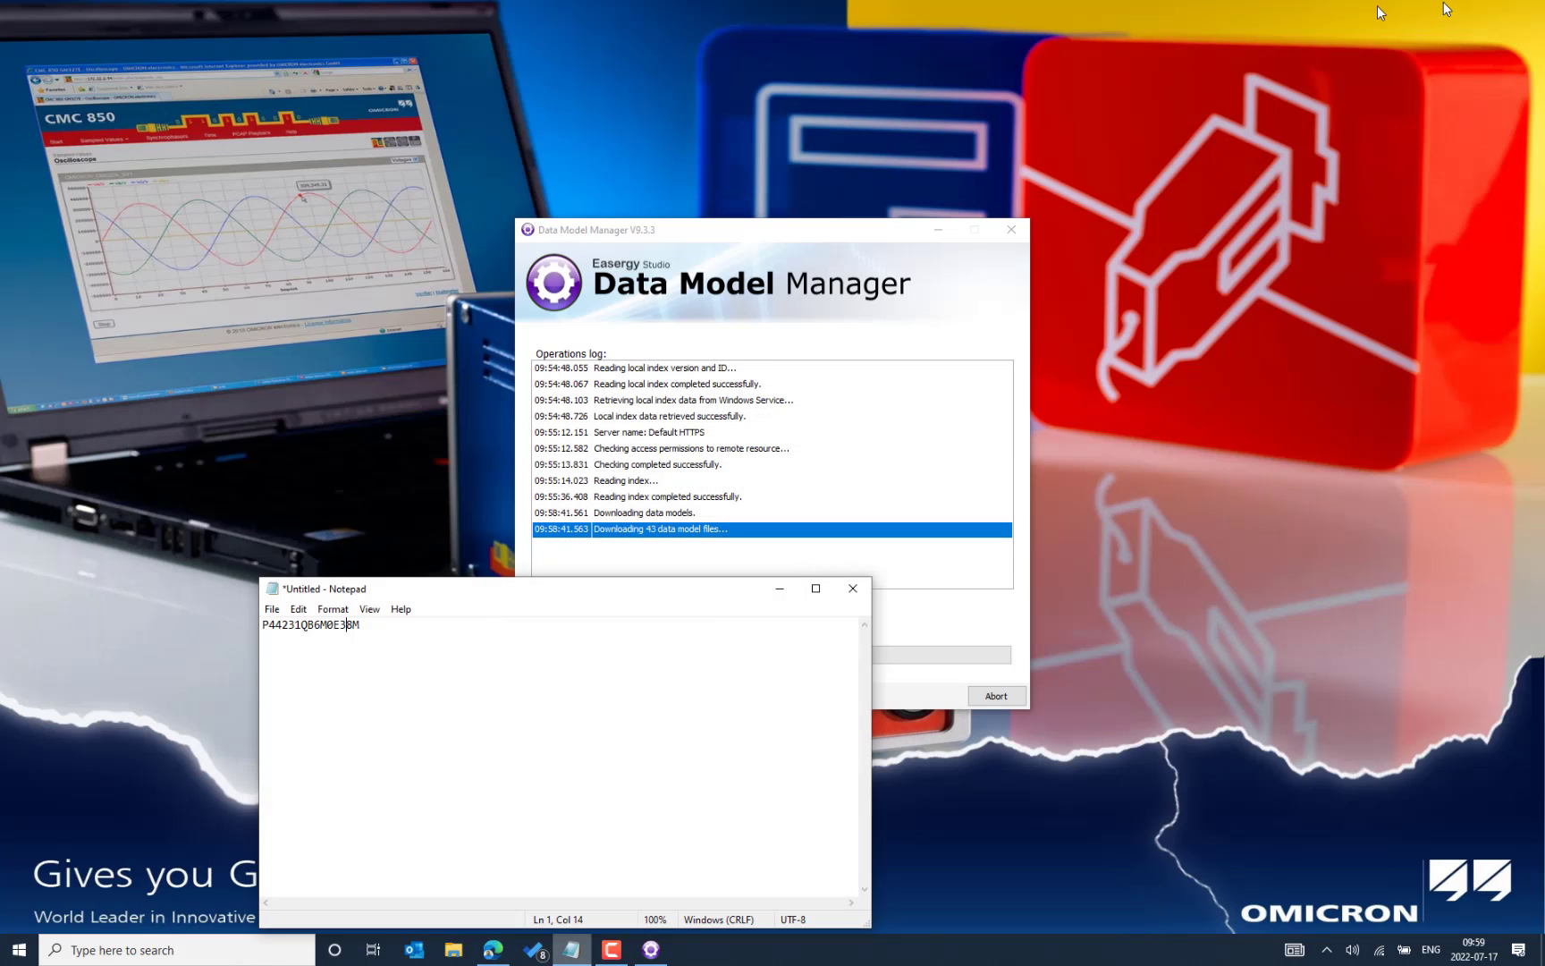
# - Acknowledge the finished data model installation, close Data Model Manager and minimize the note
pyautogui.click(802, 248)
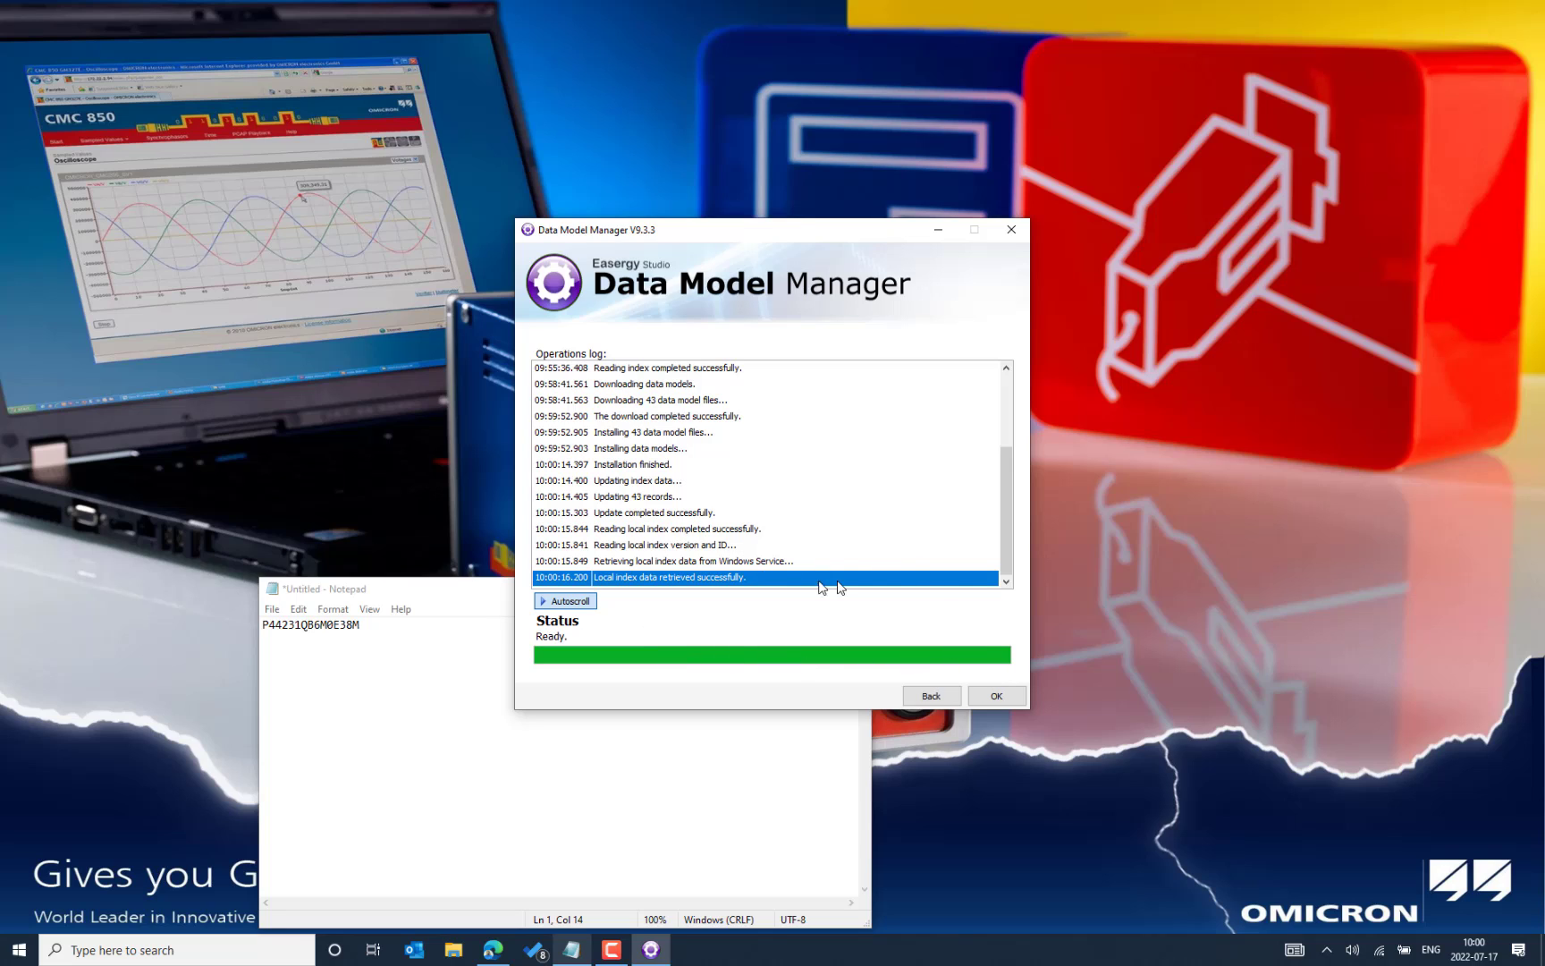
pyautogui.click(997, 698)
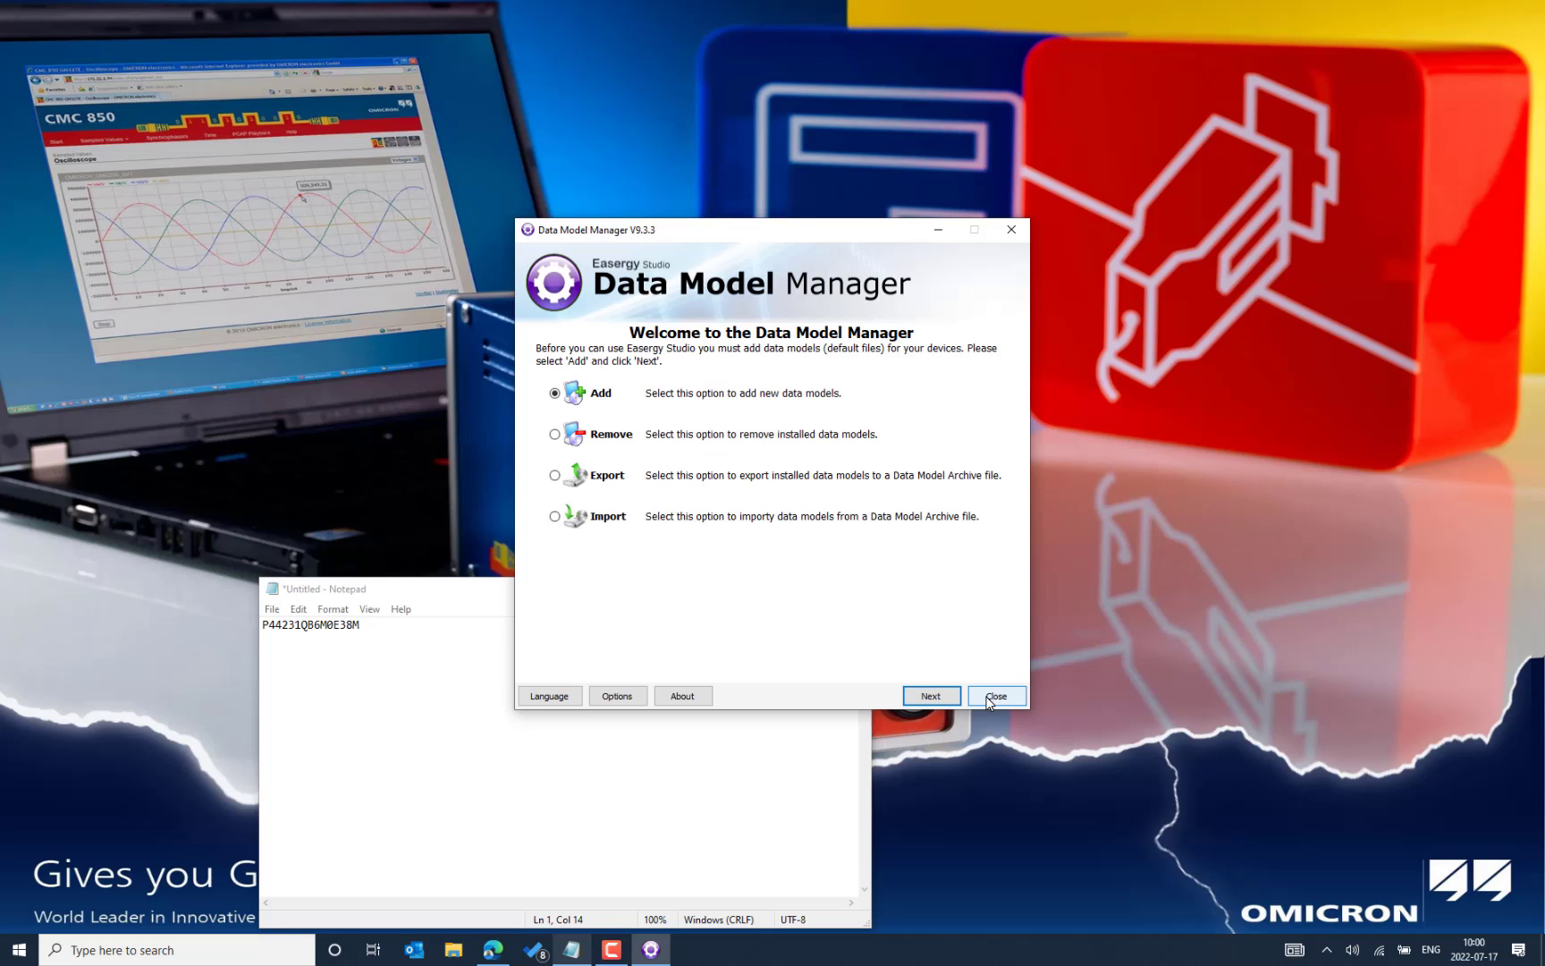
pyautogui.click(989, 701)
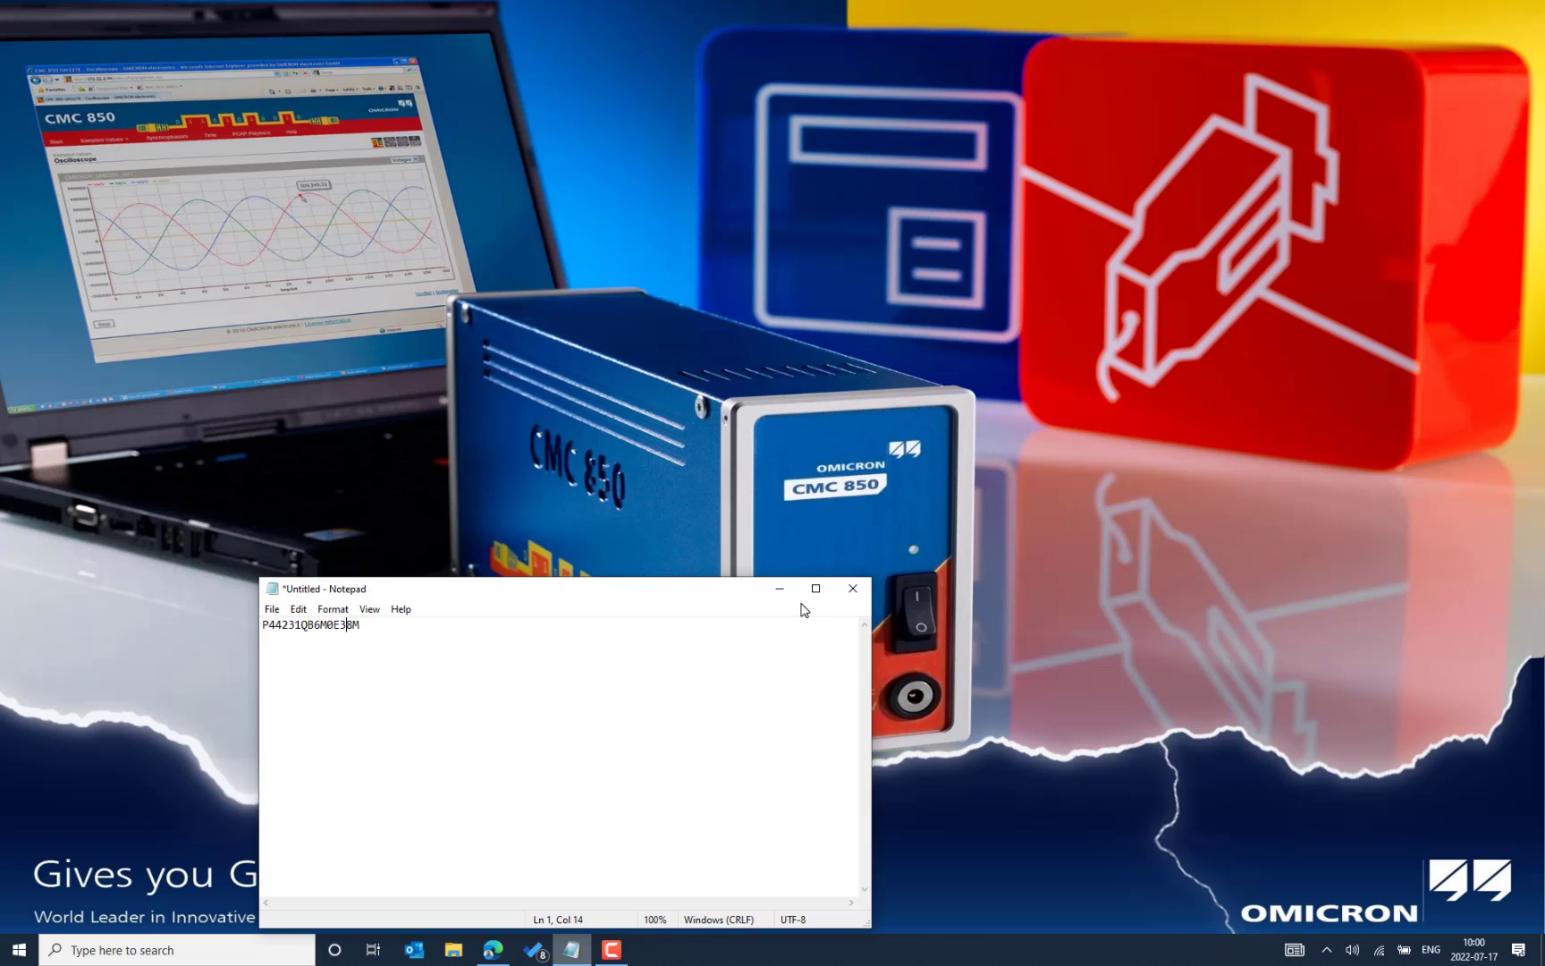
pyautogui.click(781, 588)
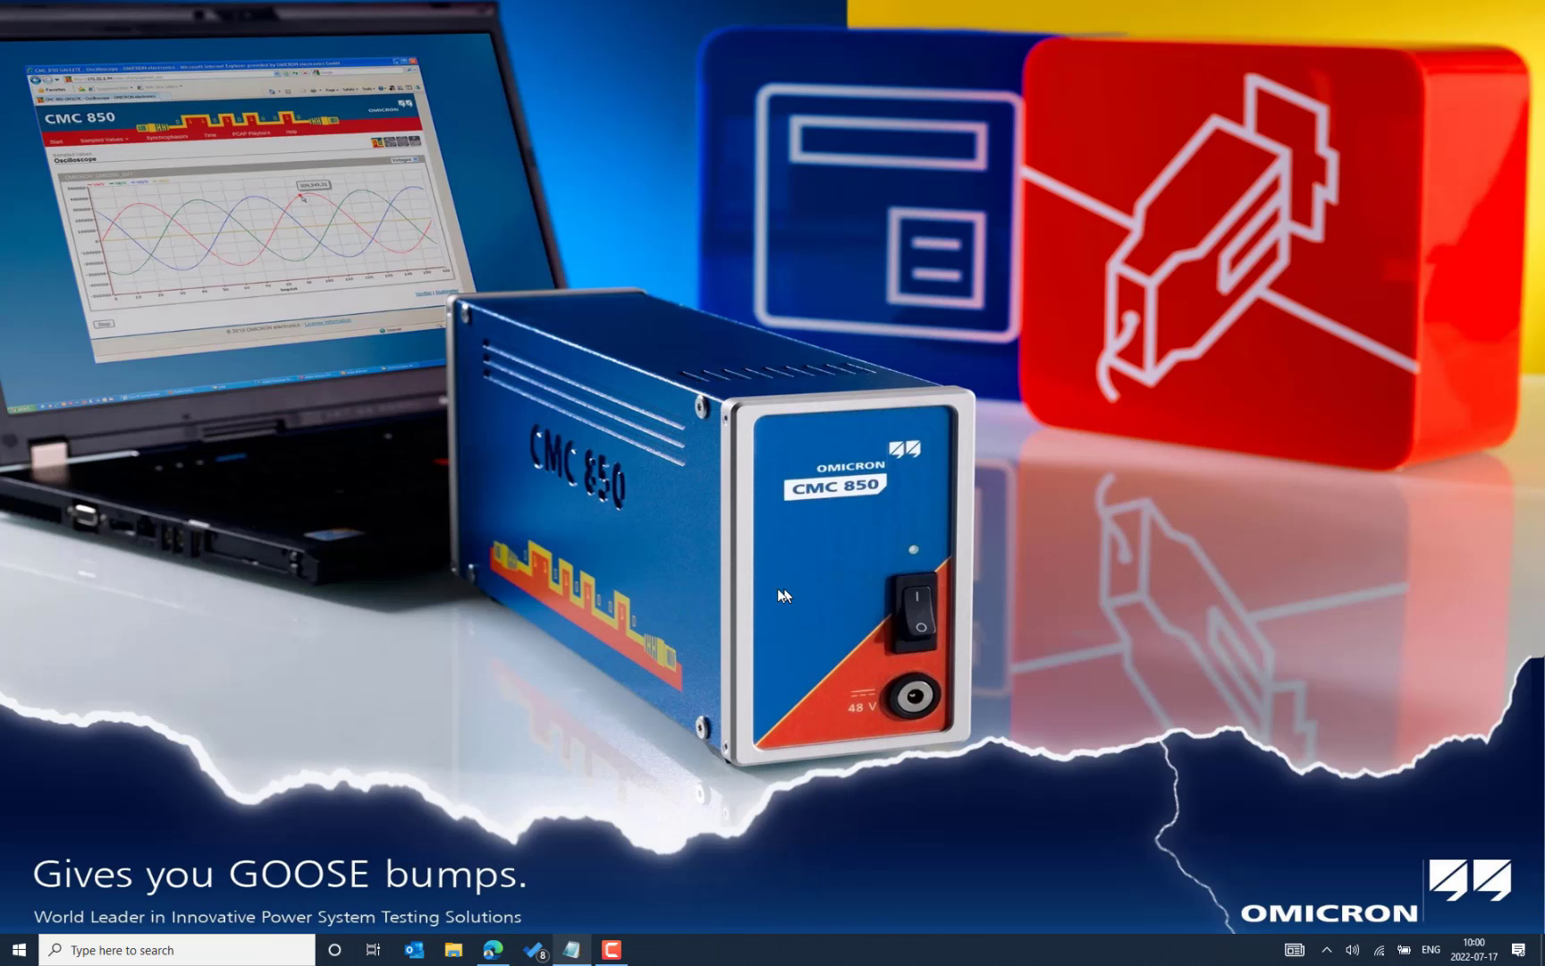
# - Search the installed apps for "ease", launch Easergy Studio, agree to the disclaimer notice and maximize the window
pyautogui.click(18, 949)
pyautogui.write('e')
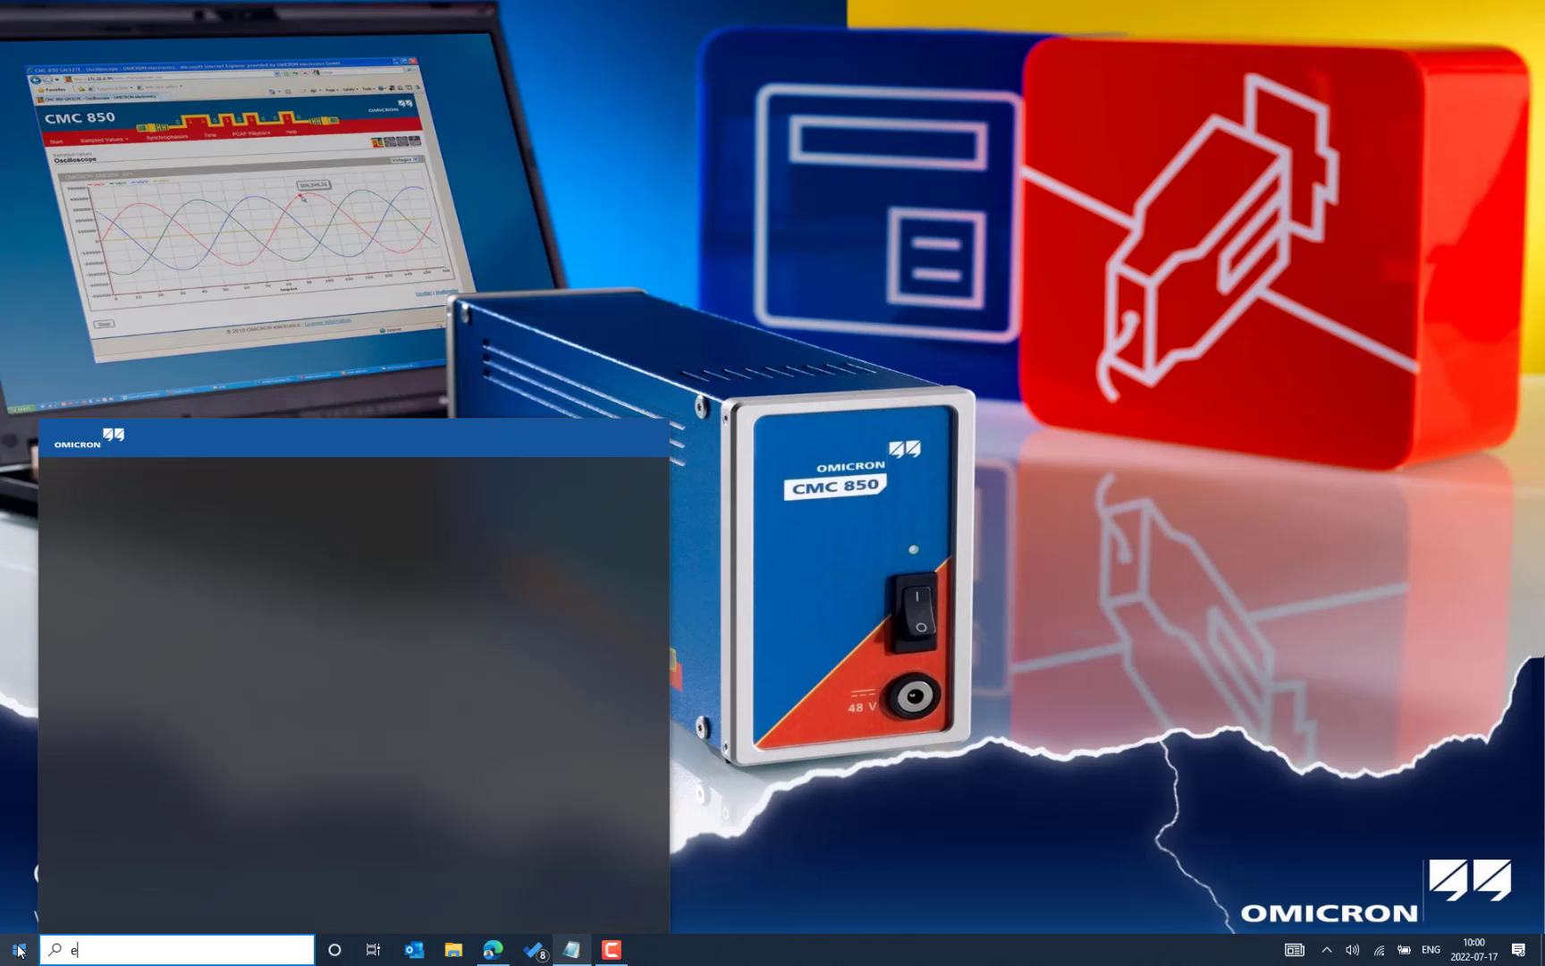
pyautogui.write('ase')
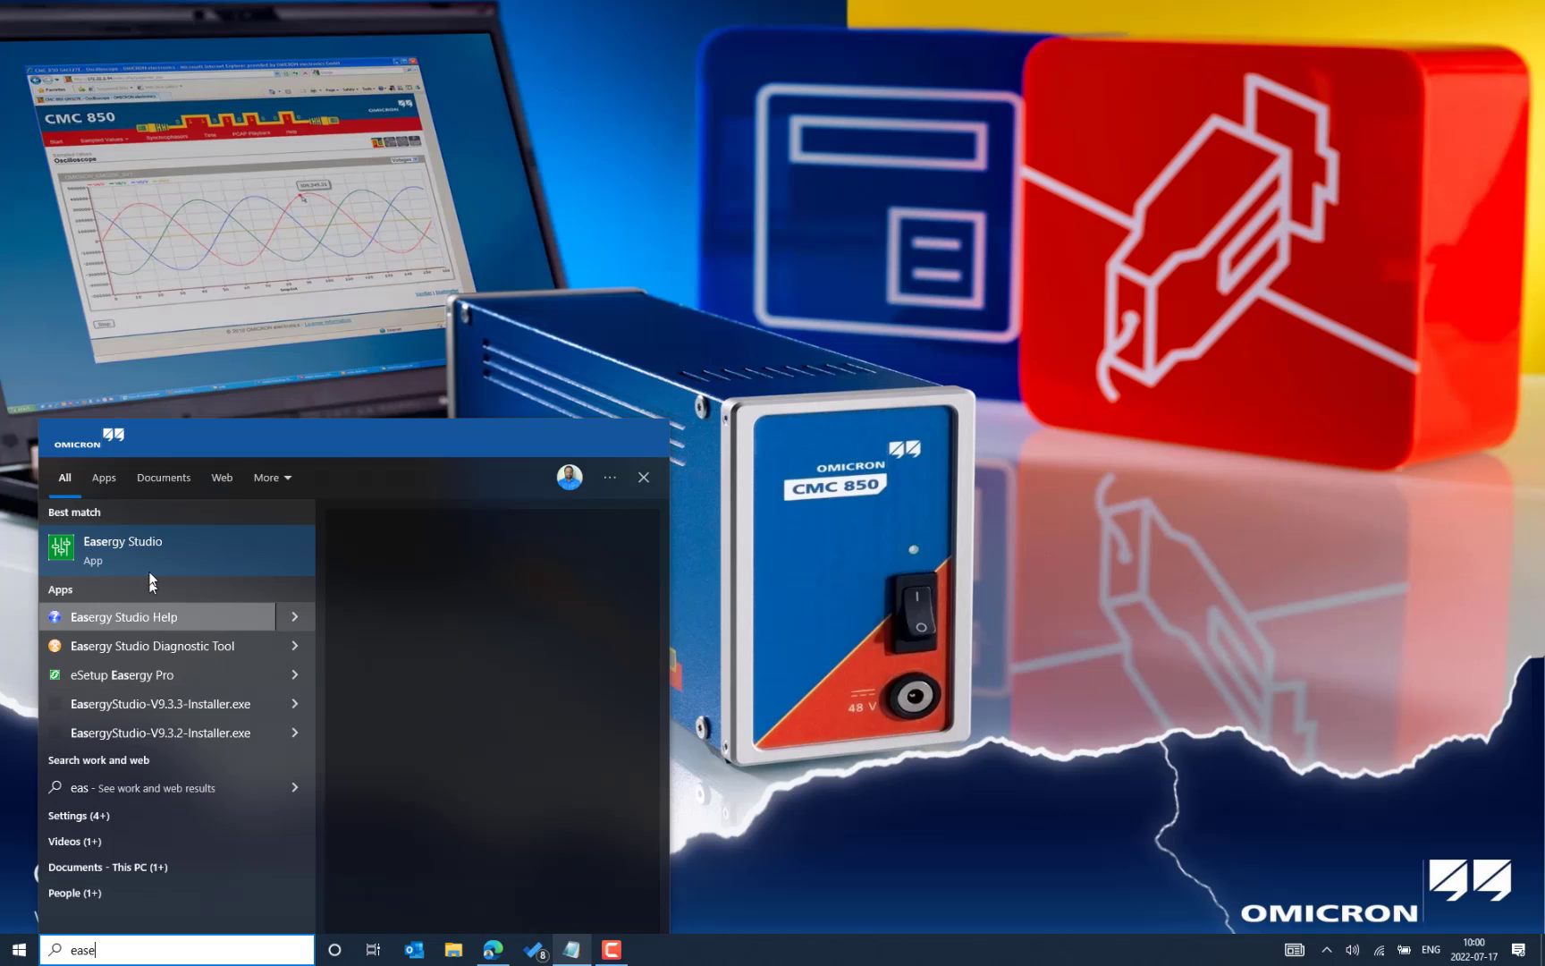
pyautogui.click(161, 556)
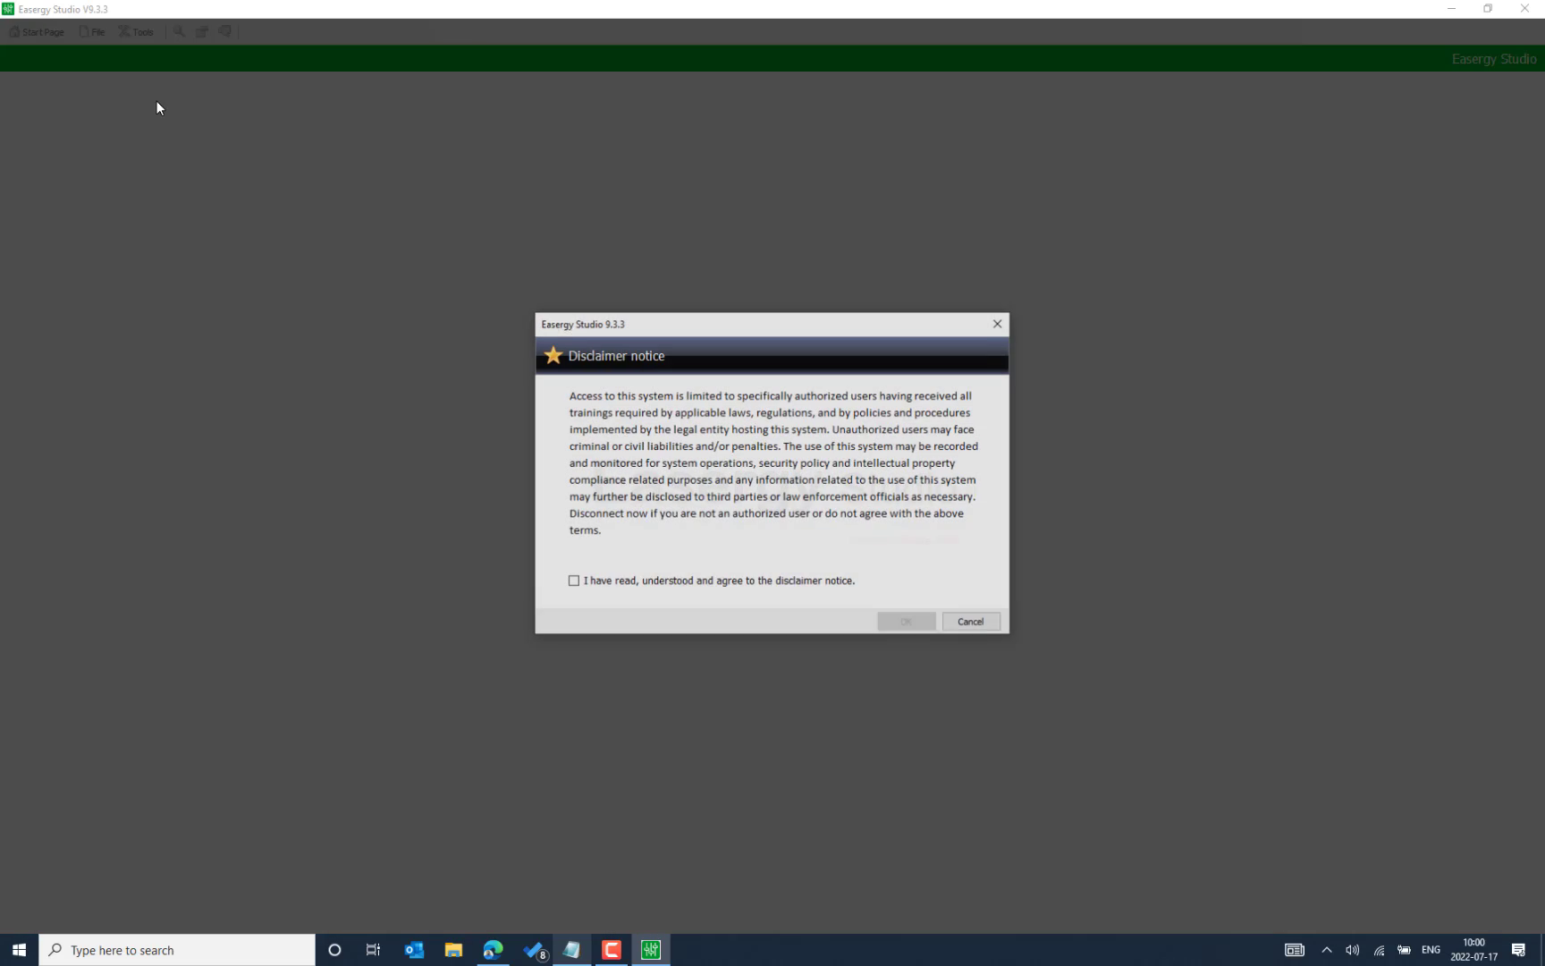
pyautogui.click(636, 583)
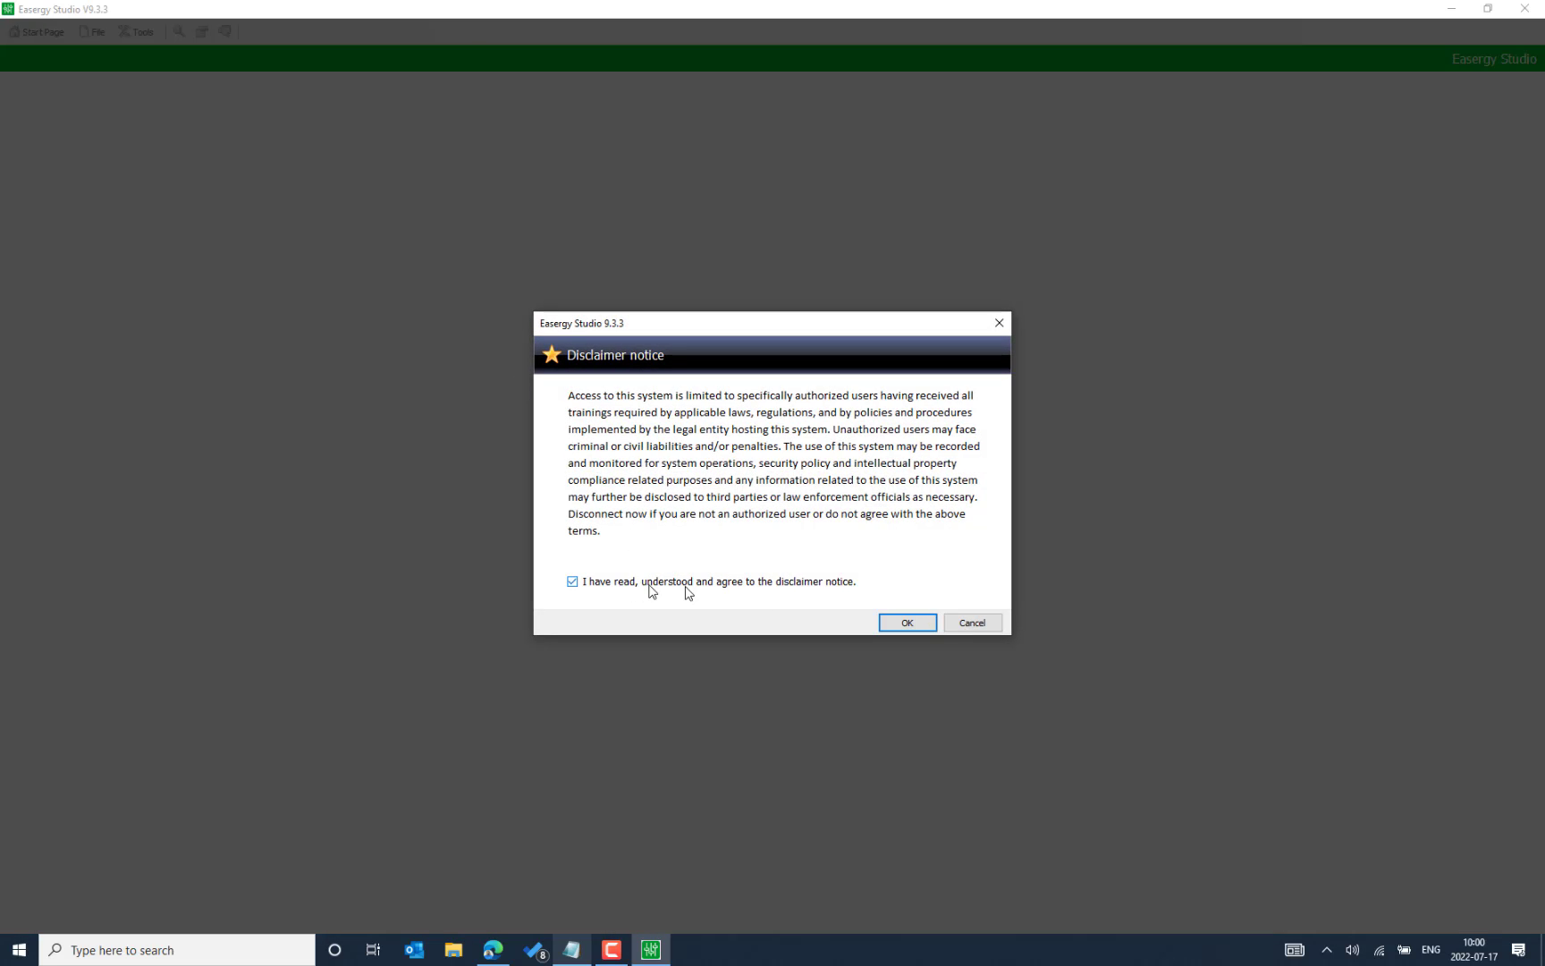
pyautogui.click(891, 623)
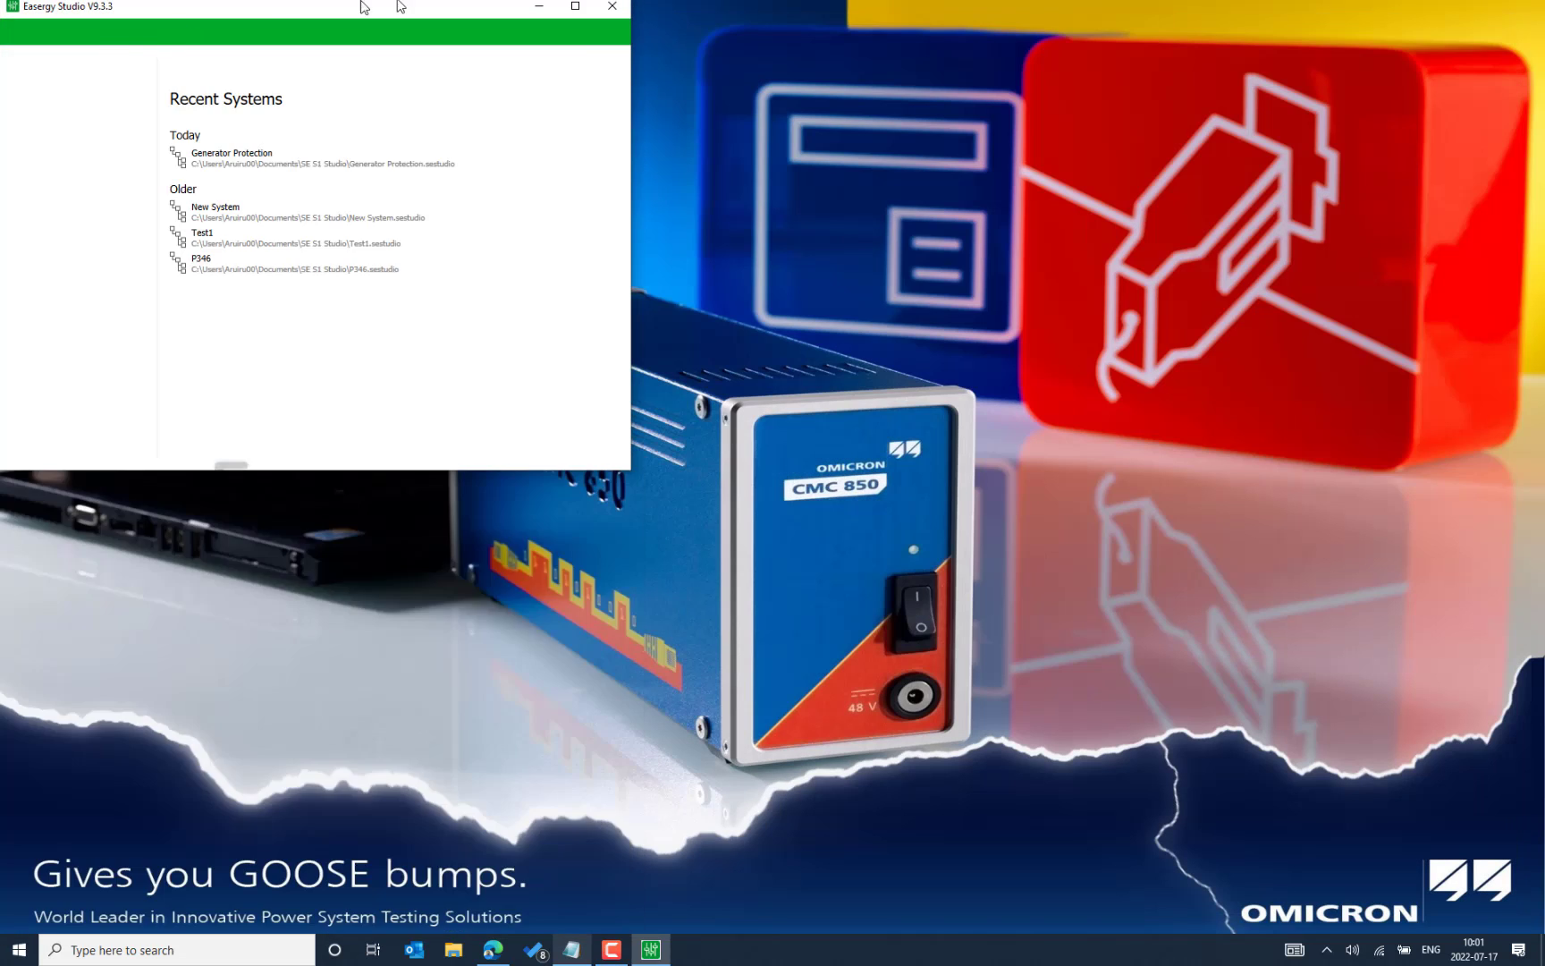
pyautogui.doubleClick(514, 12)
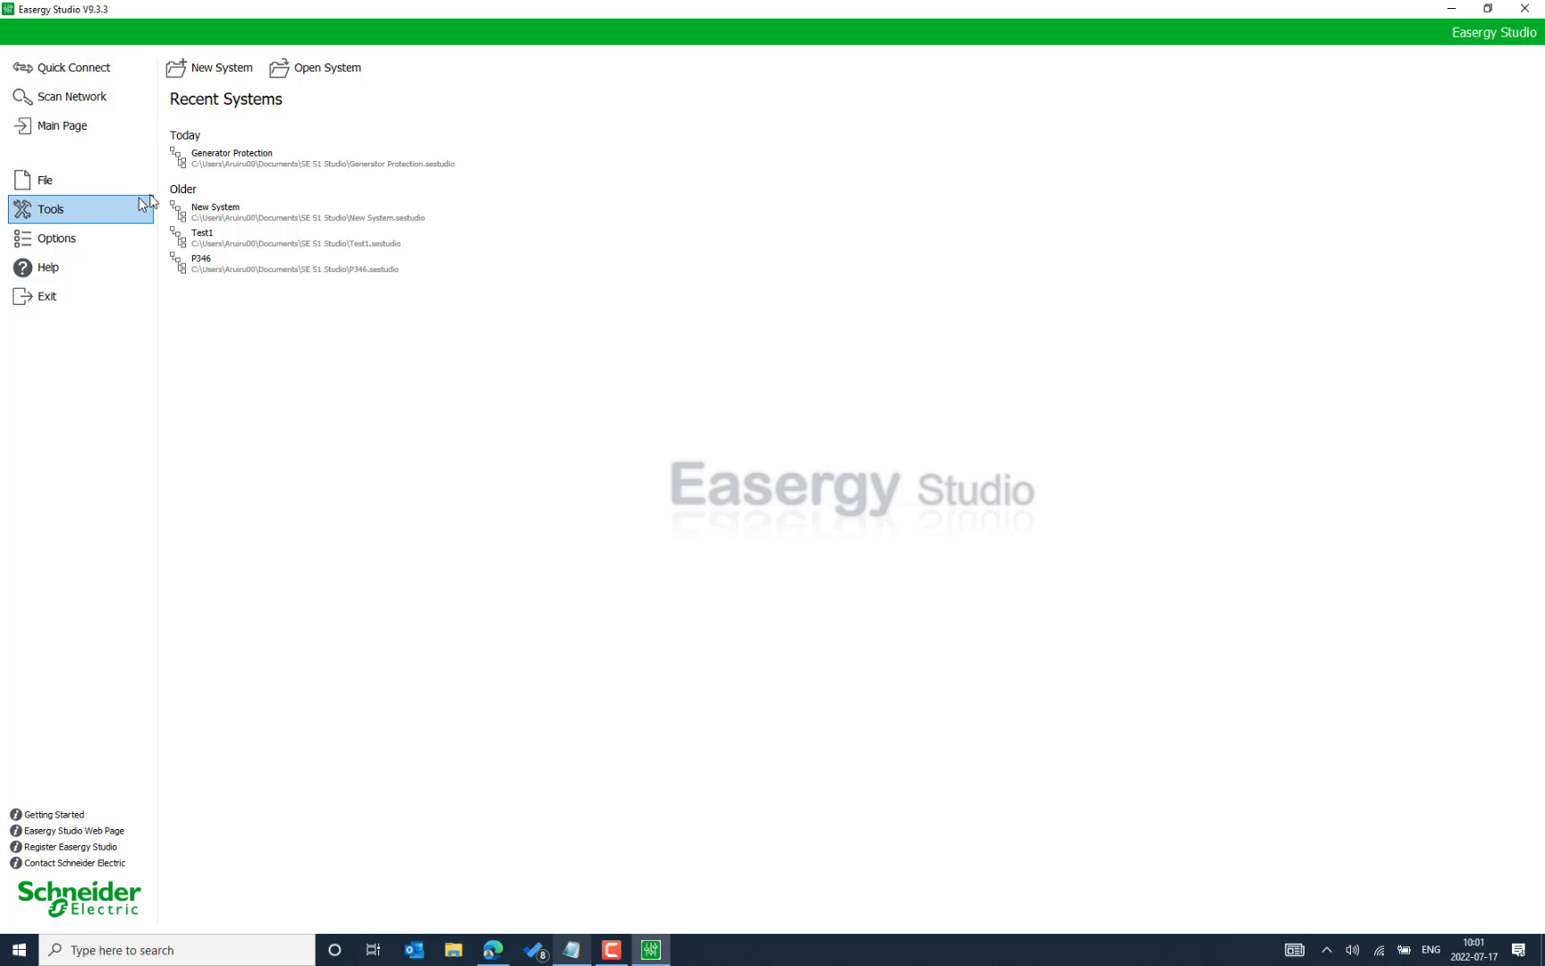
# - Open the recent Generator Protection system and start adding a new device of the Px40 Series to it
pyautogui.click(234, 158)
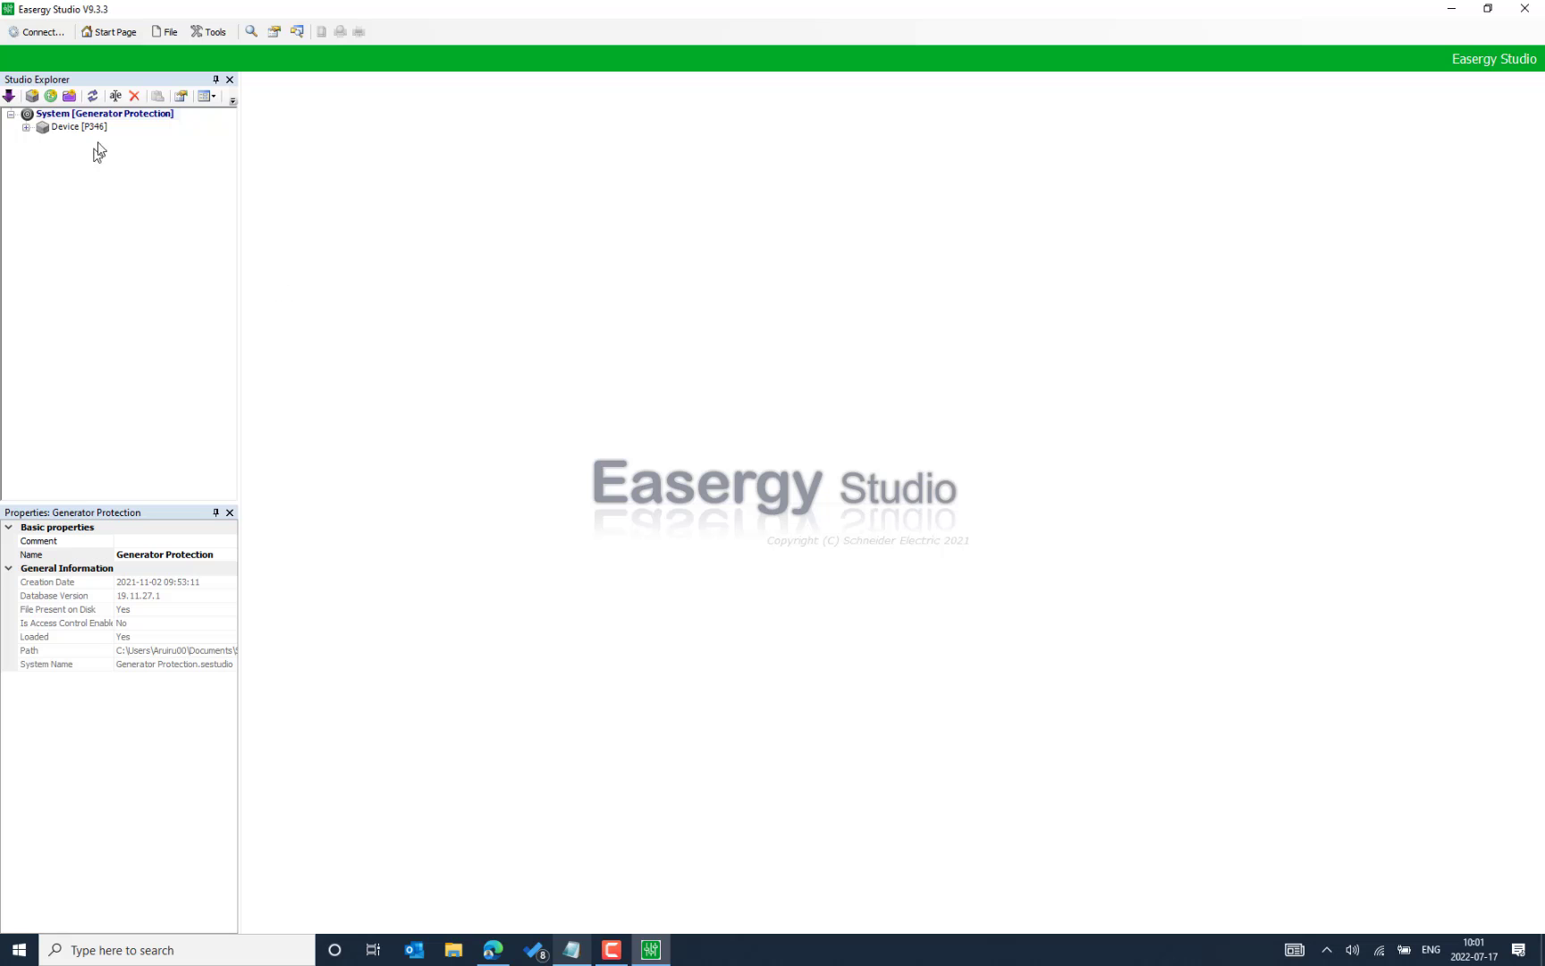
pyautogui.click(104, 118)
pyautogui.rightClick(104, 118)
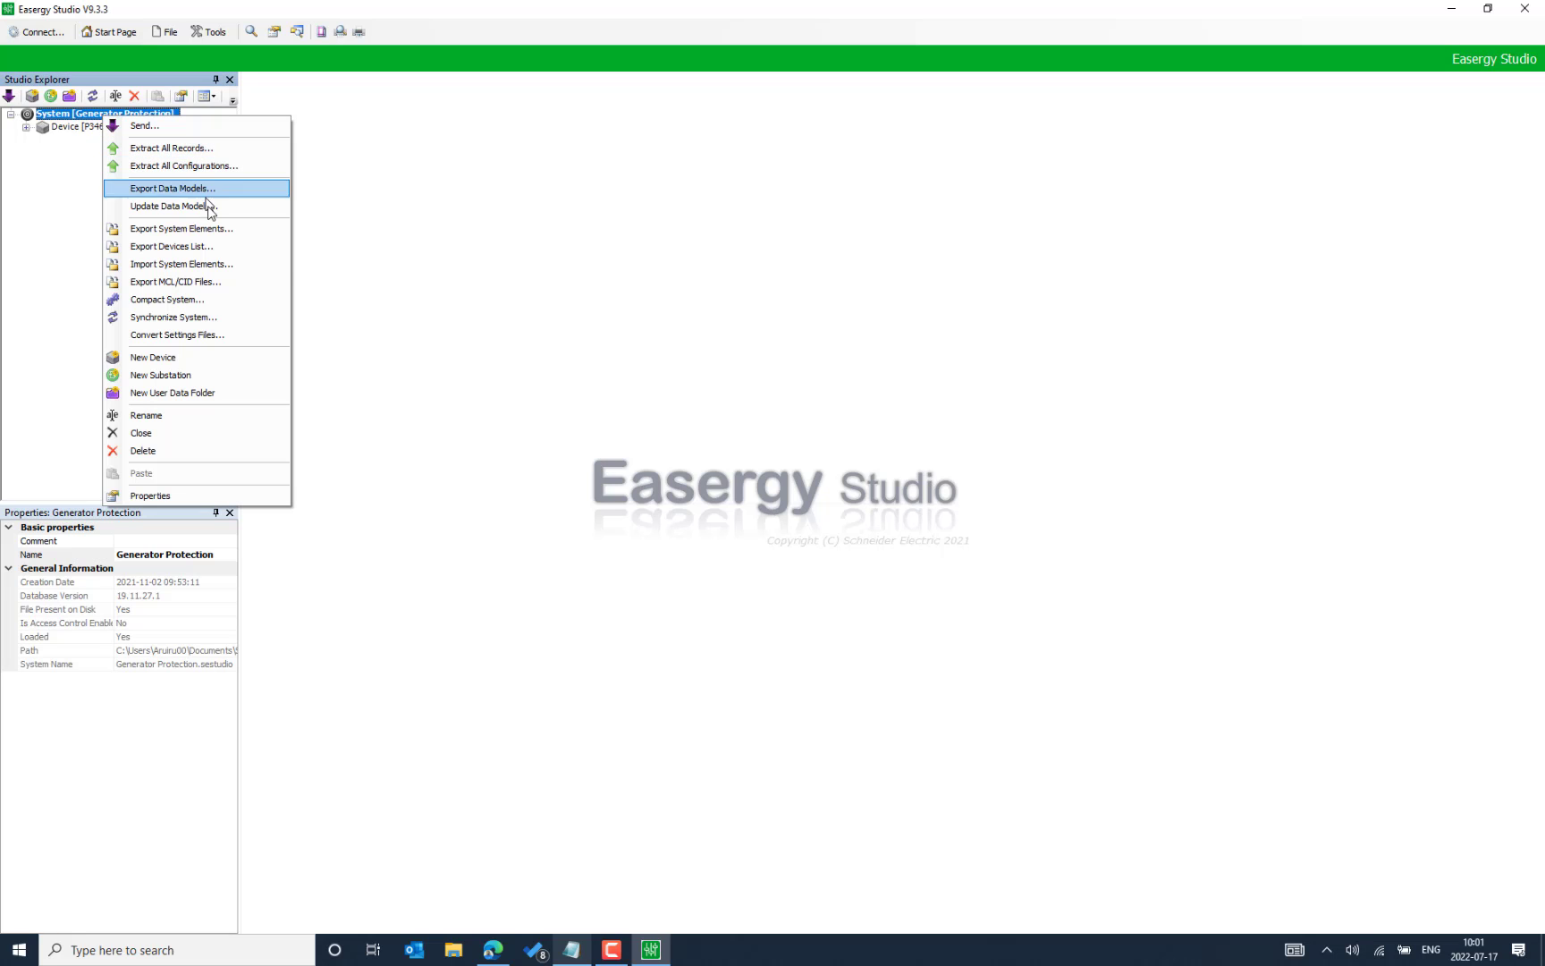
pyautogui.click(234, 354)
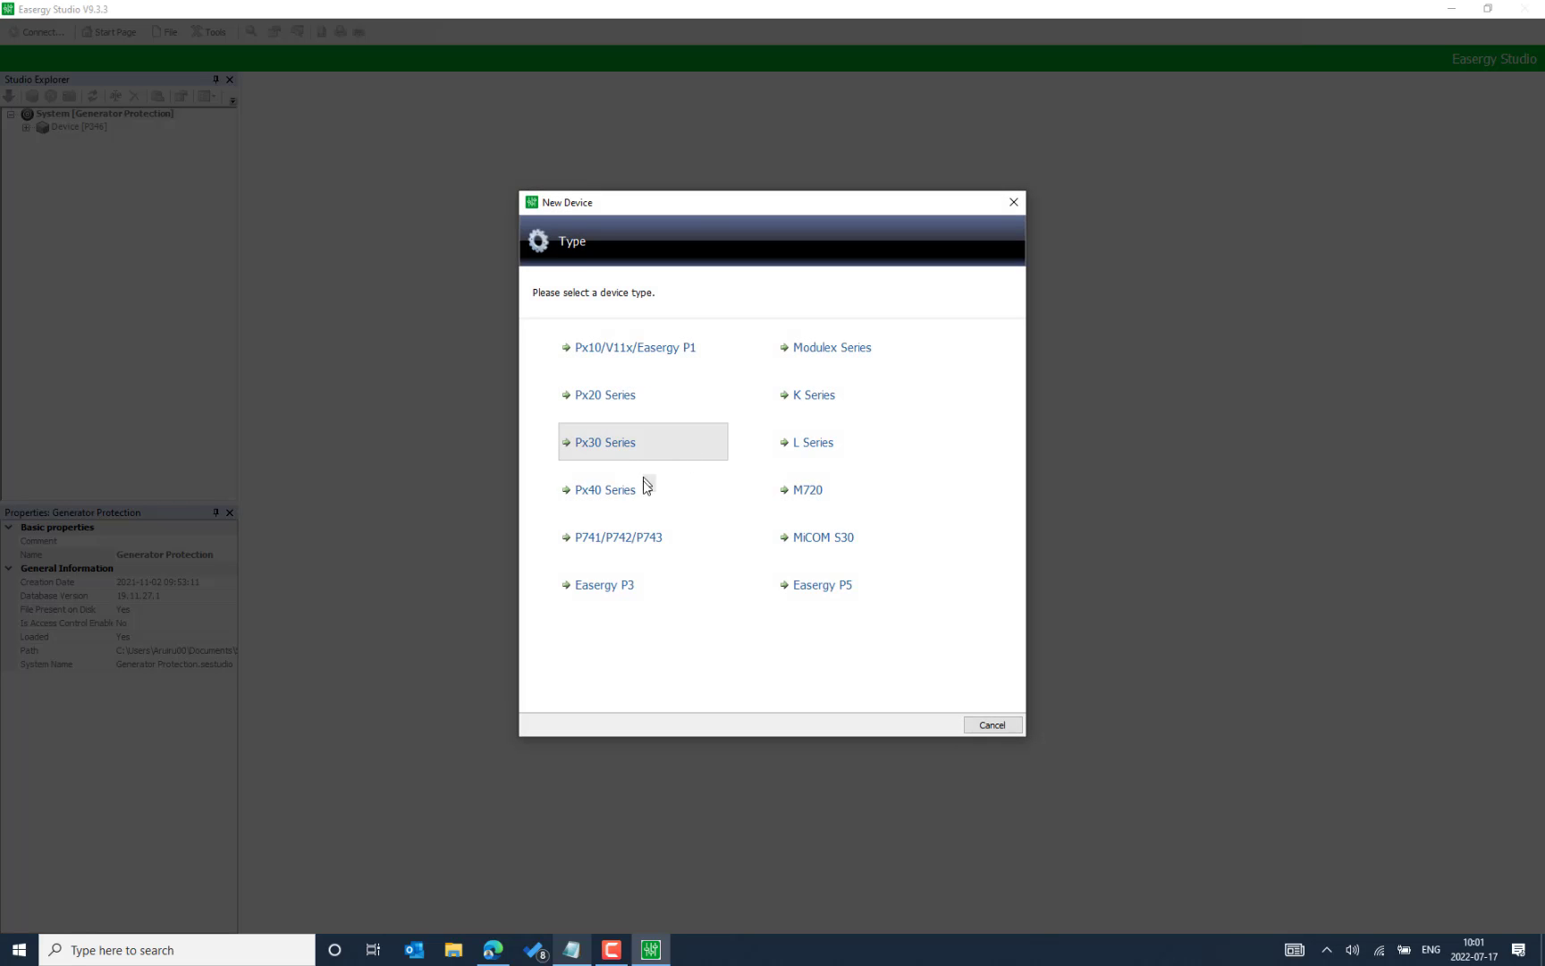
pyautogui.click(646, 492)
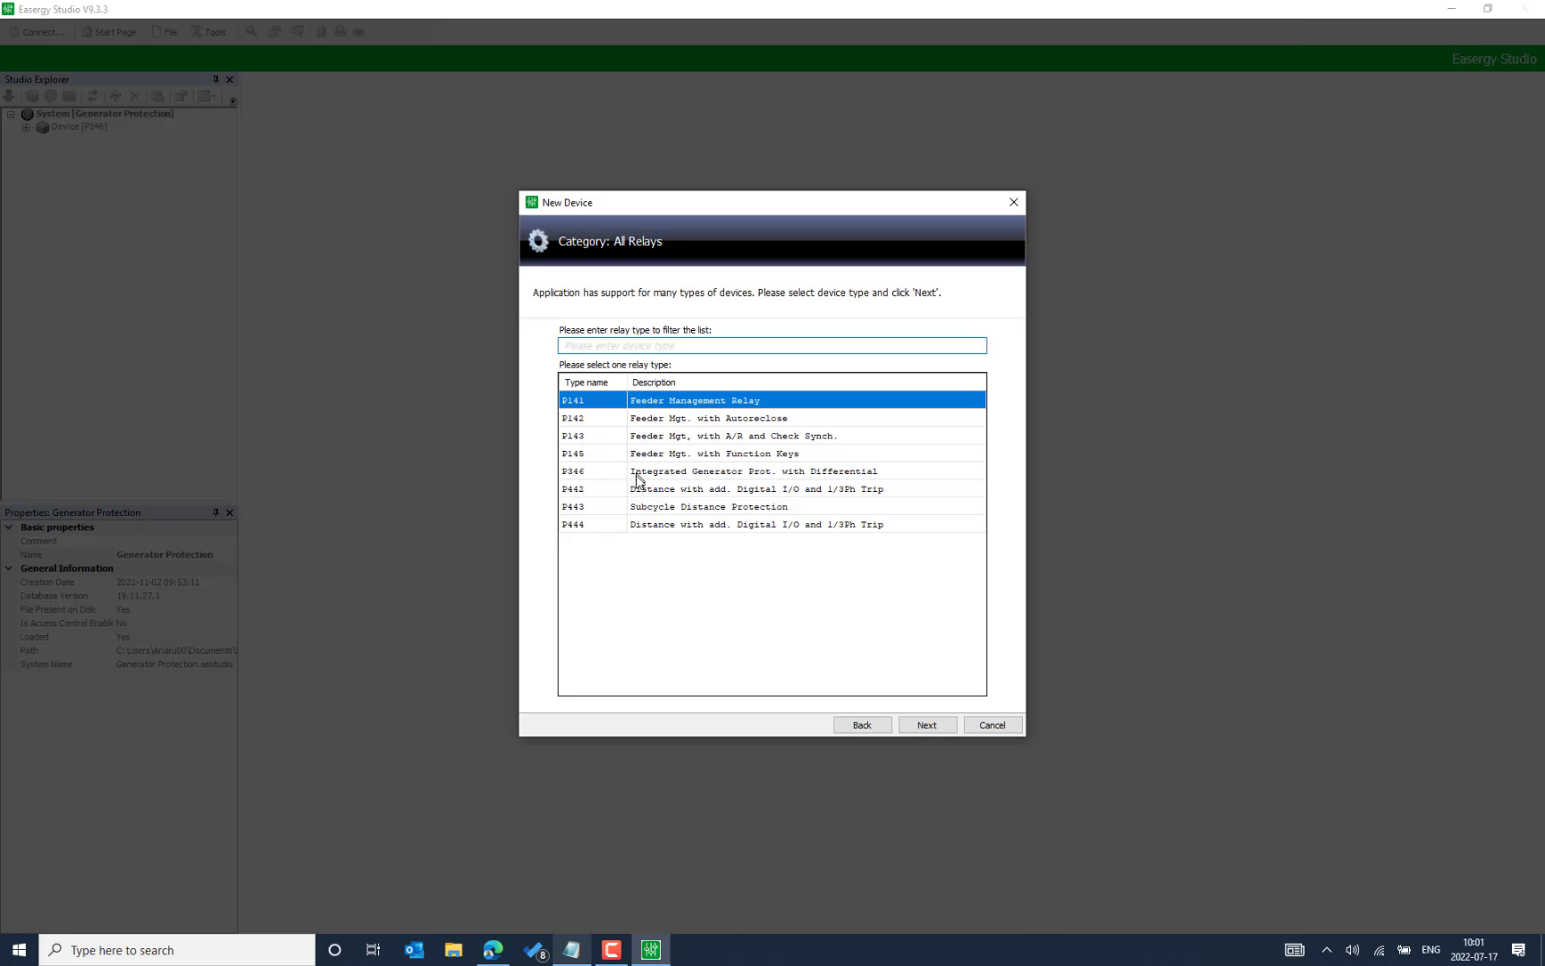
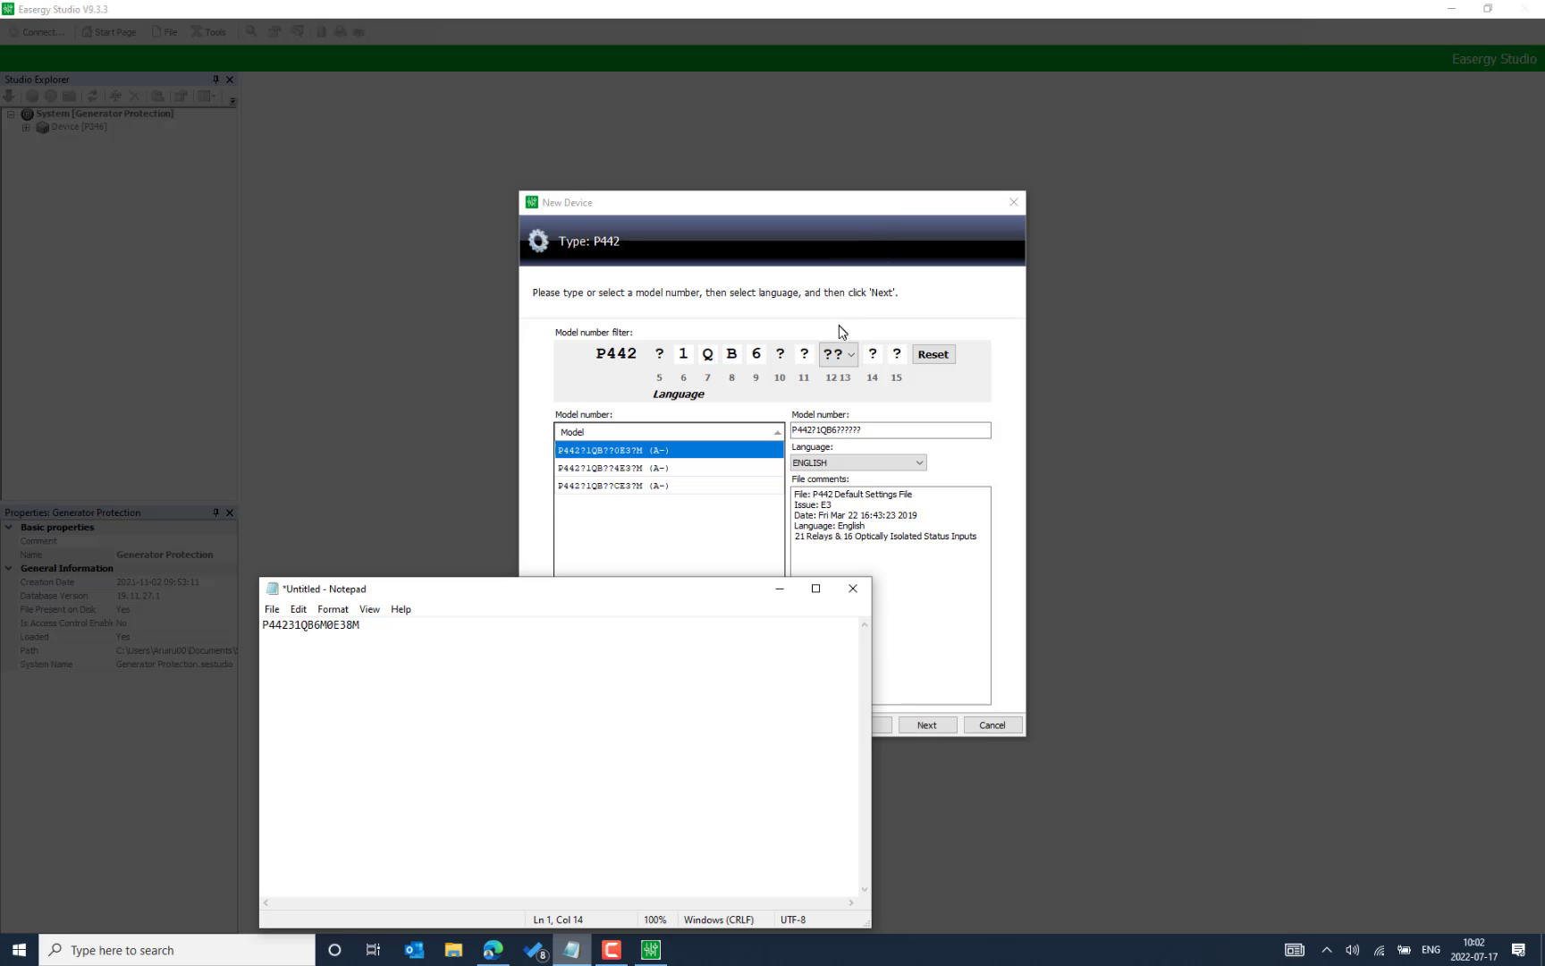
# - Set the P442 model number filter to language 0 and software version E3, and try settings characters 8 and 0
pyautogui.click(805, 352)
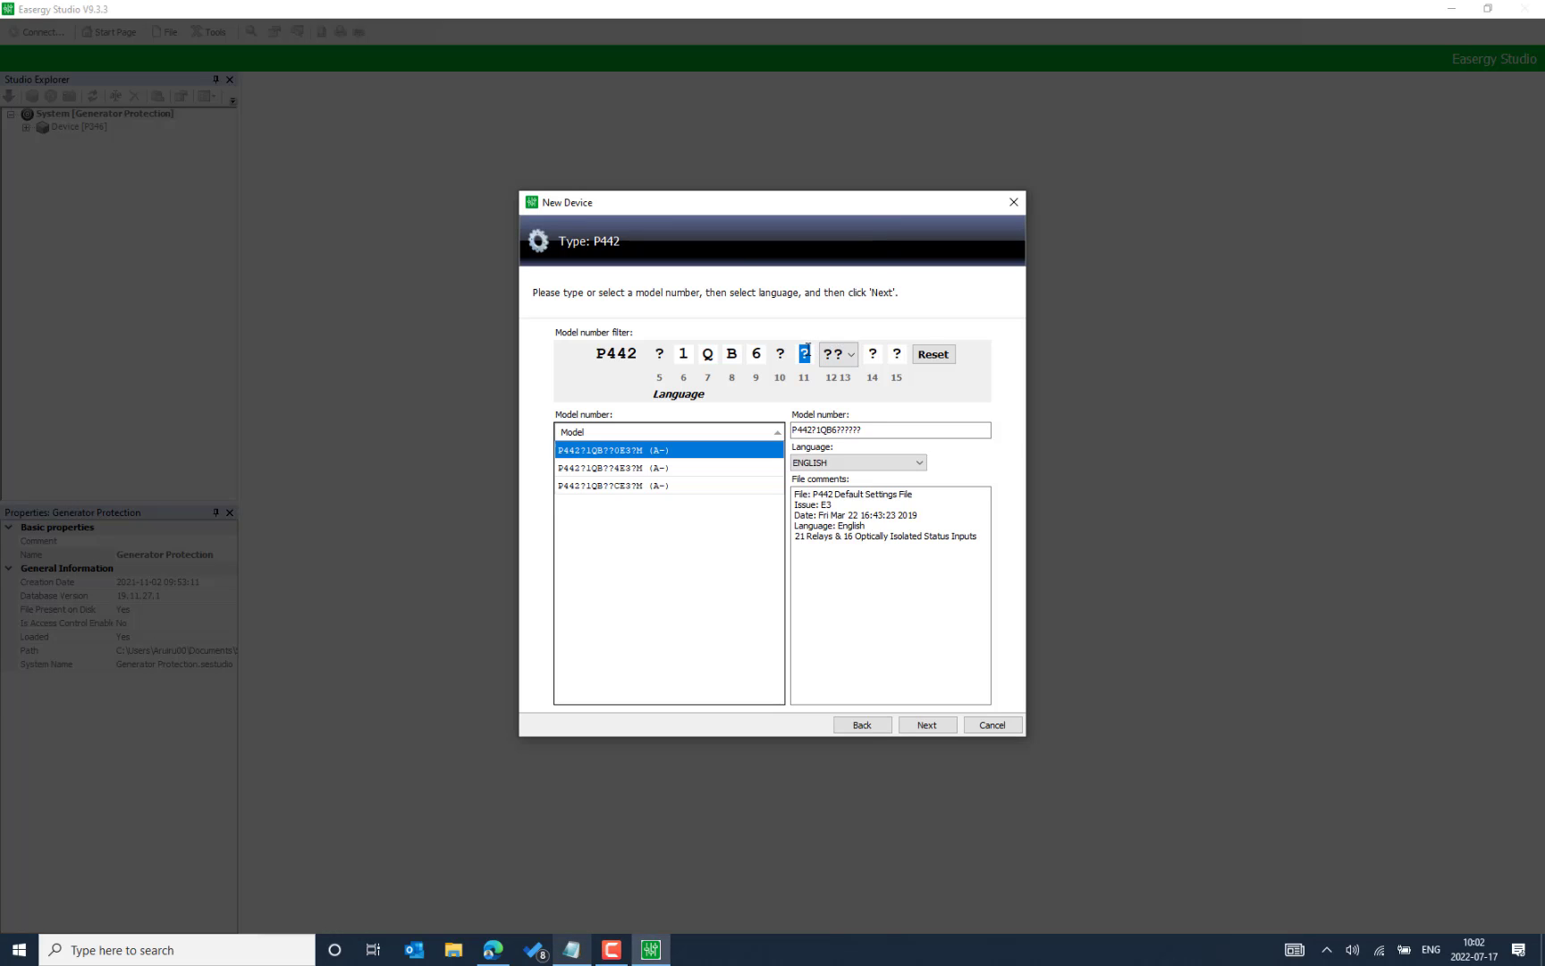
pyautogui.click(845, 355)
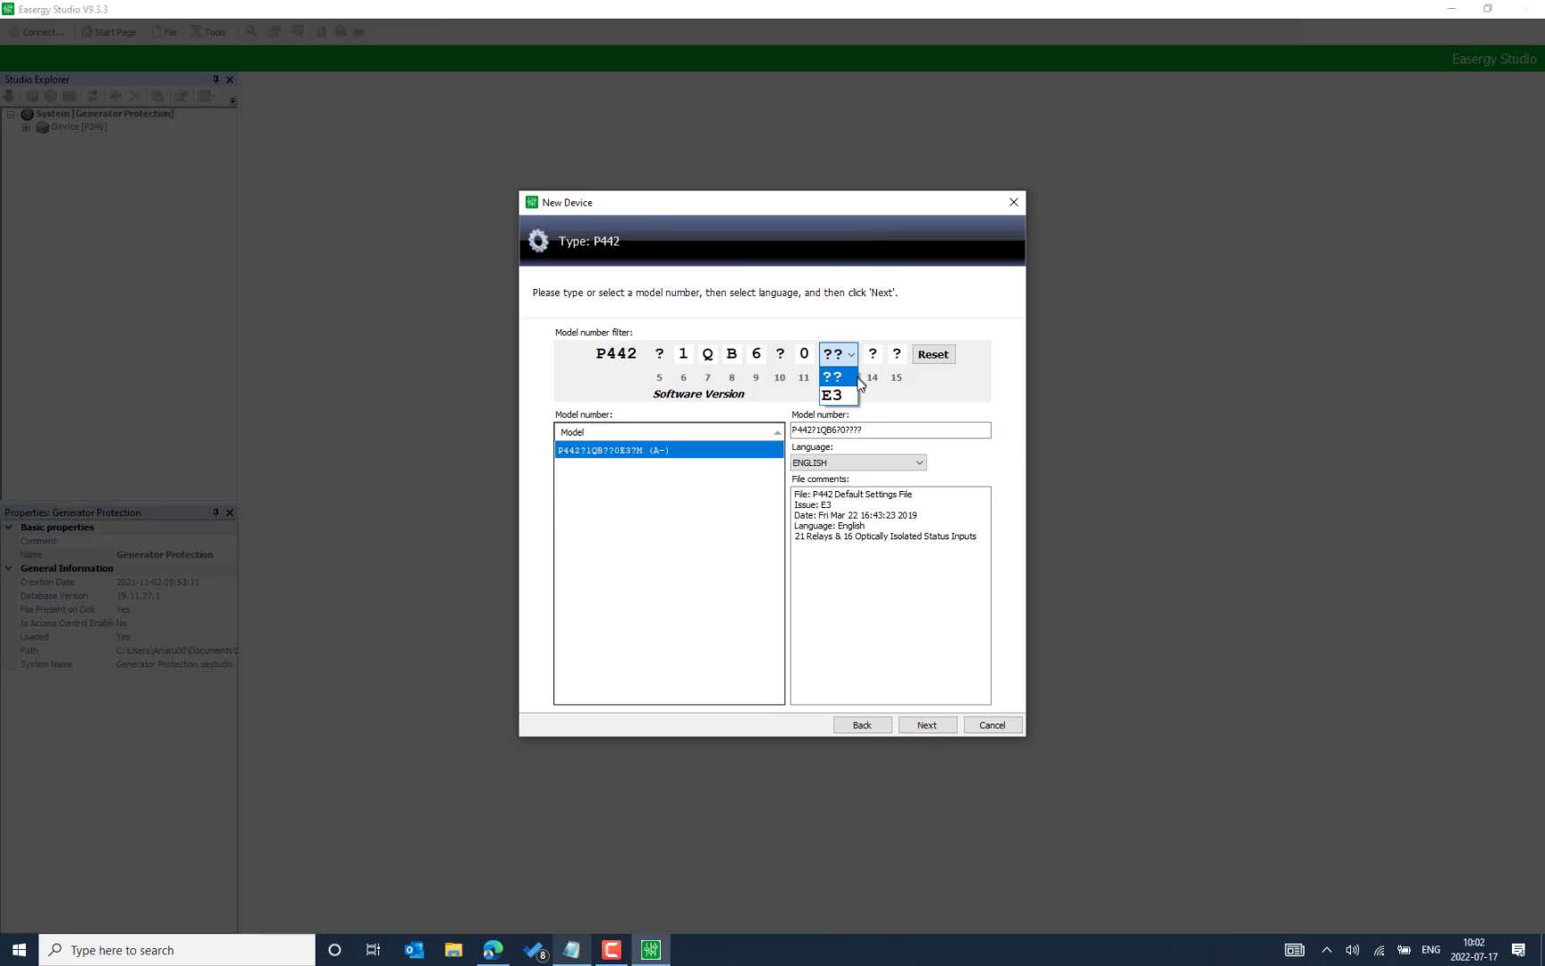
pyautogui.click(845, 398)
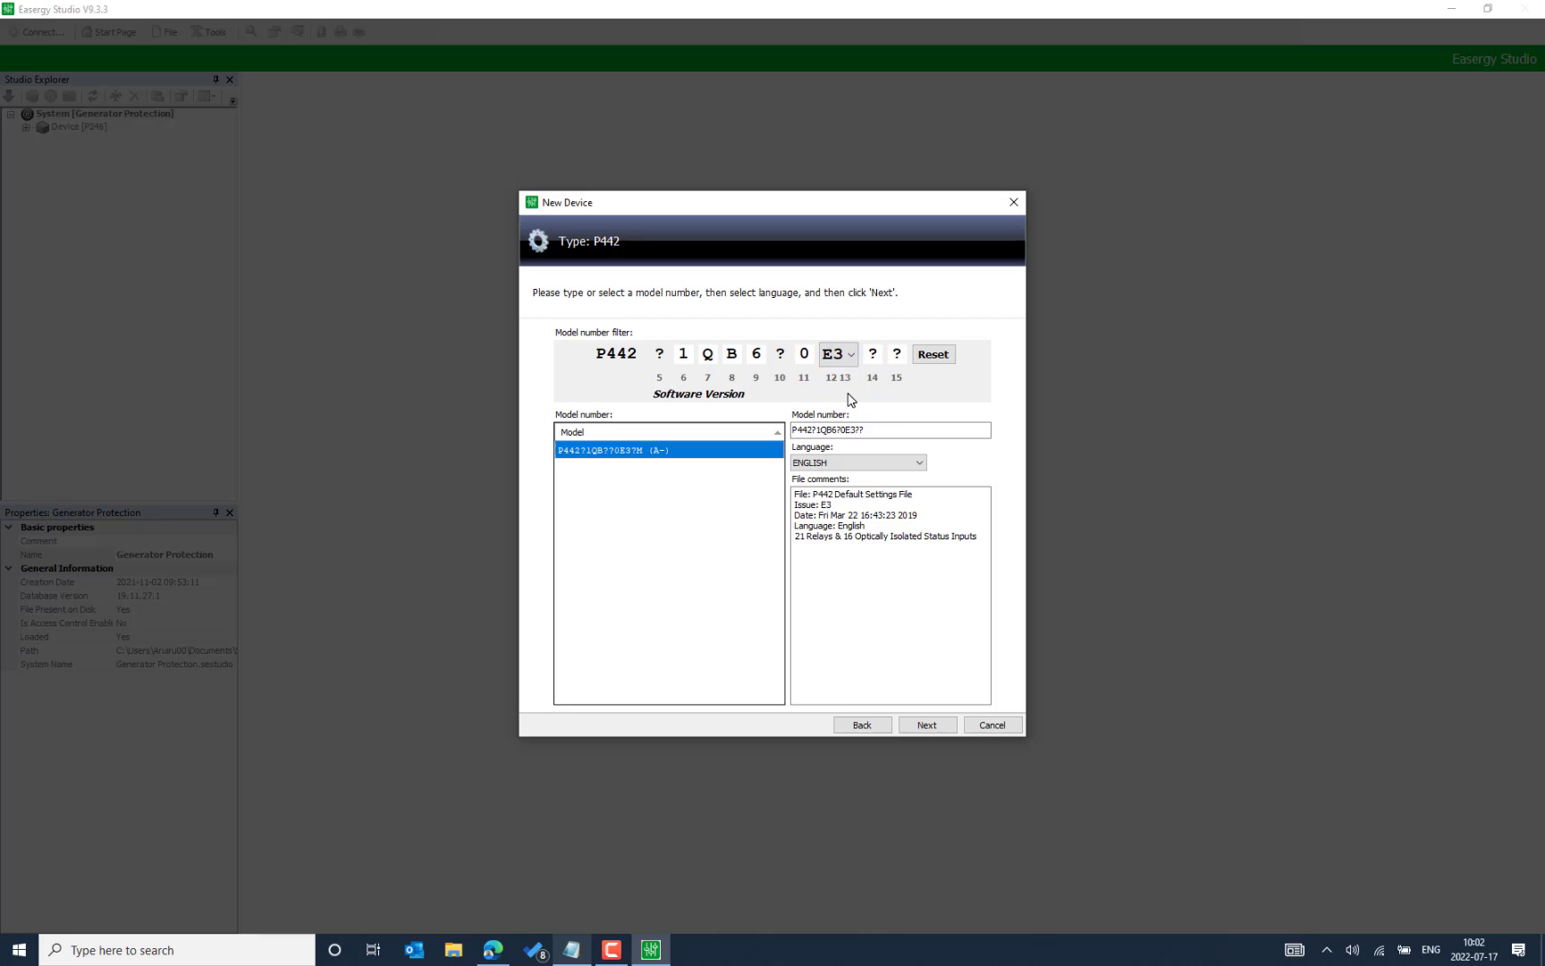
pyautogui.click(873, 354)
pyautogui.write('8')
pyautogui.click(873, 354)
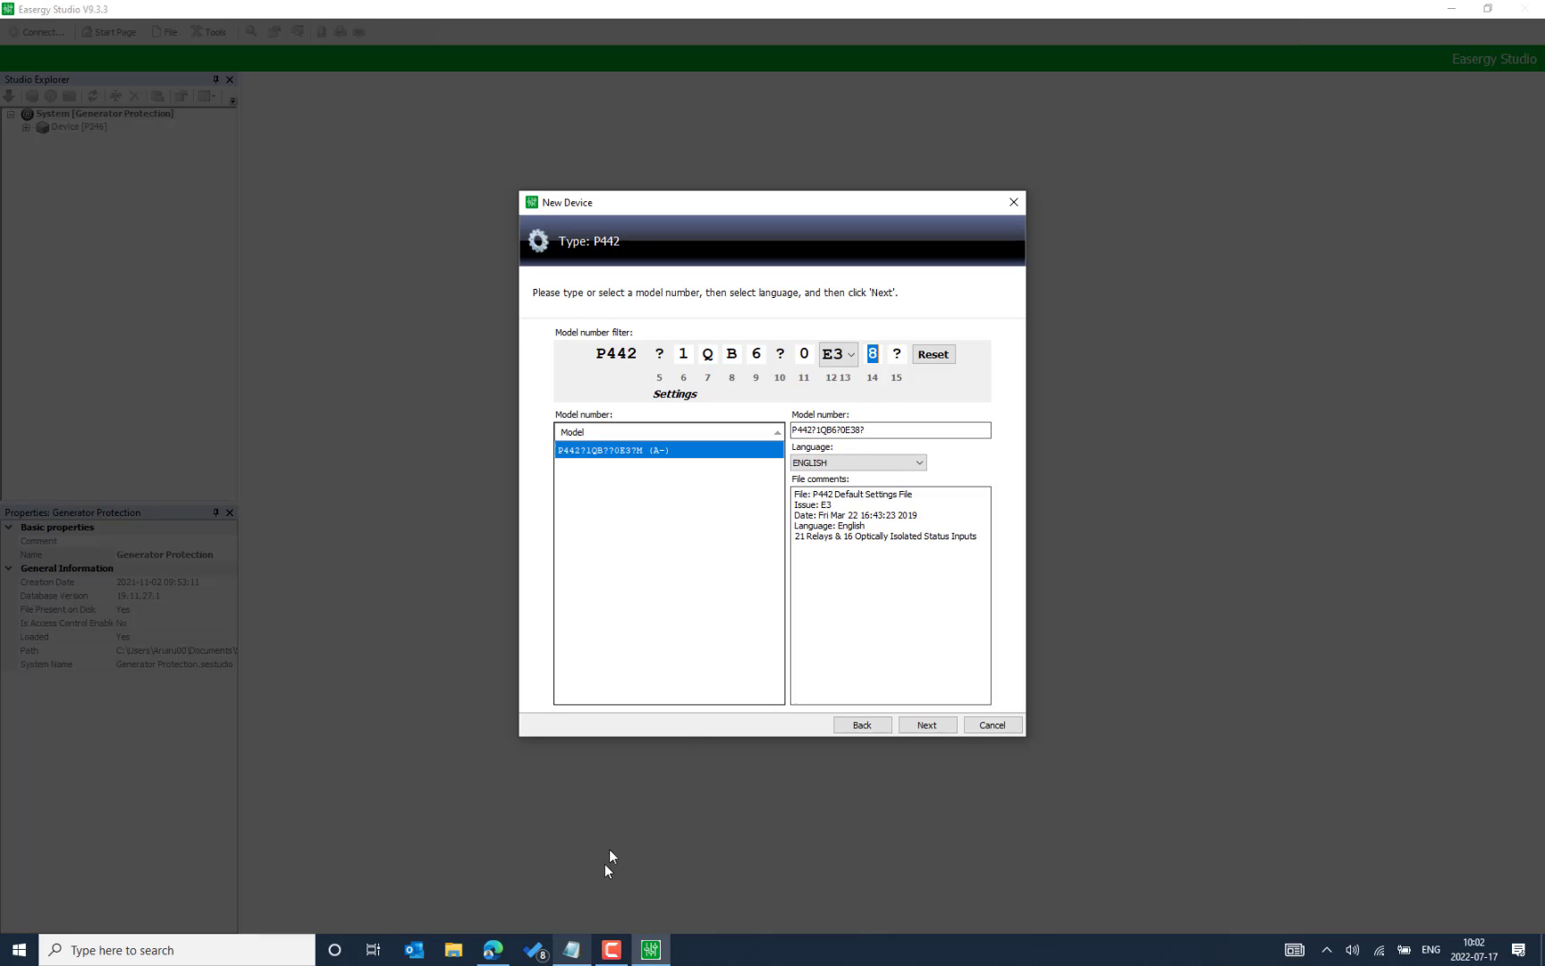
pyautogui.write('0')
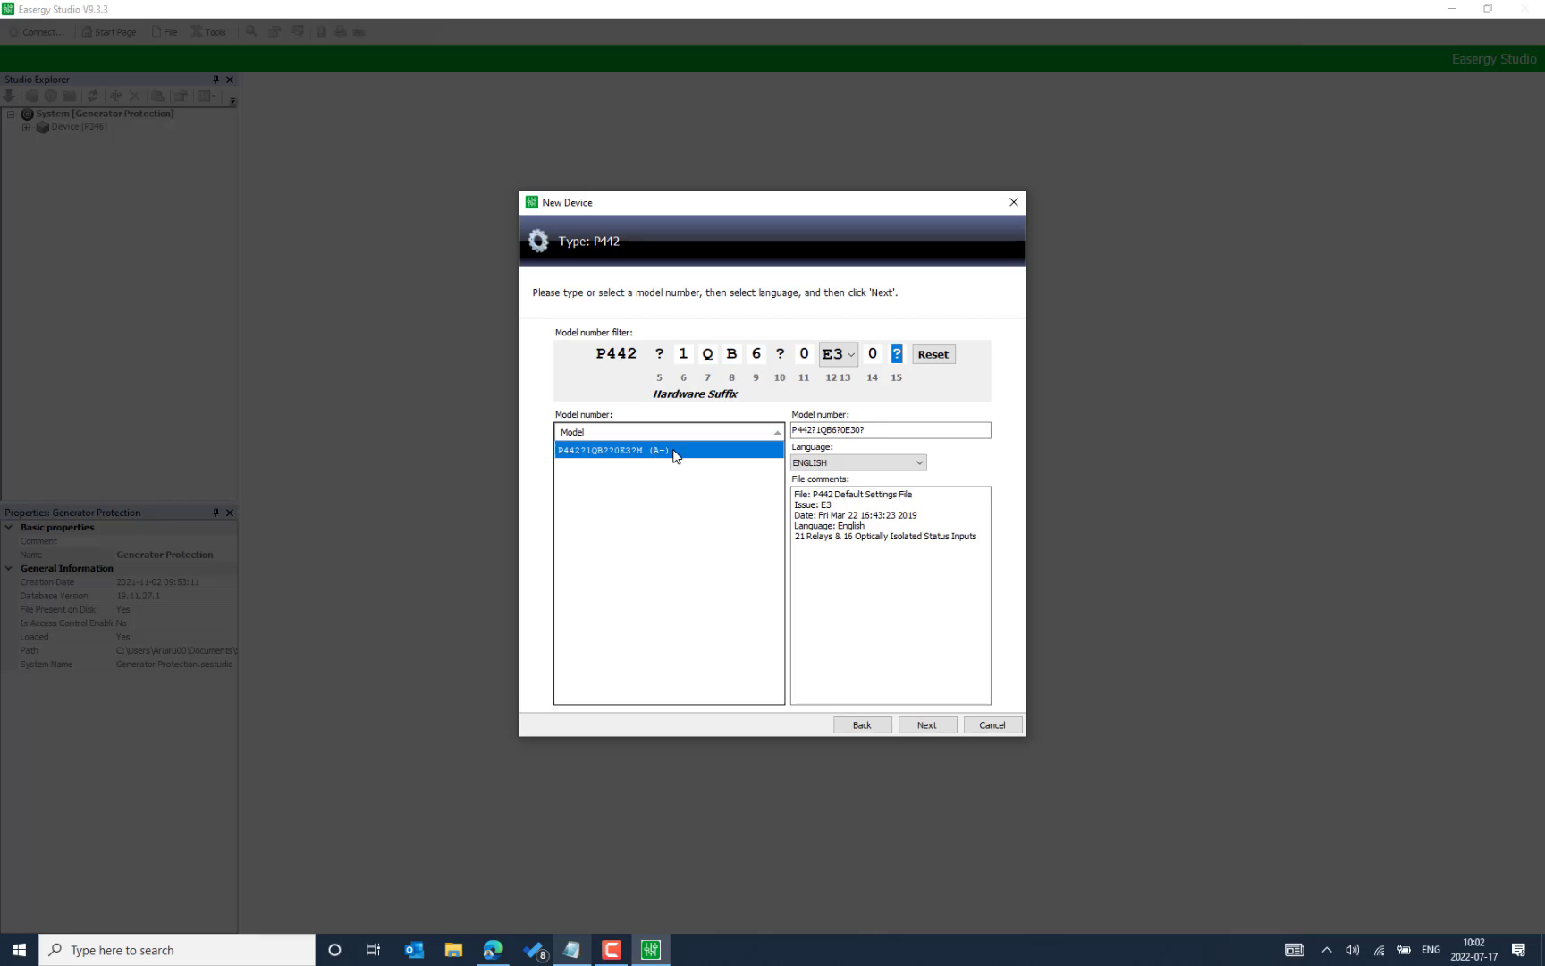
# - Check the settings file and hardware suffix options in the relay manual's ordering table and return to the new device dialog
pyautogui.click(876, 353)
pyautogui.click(501, 946)
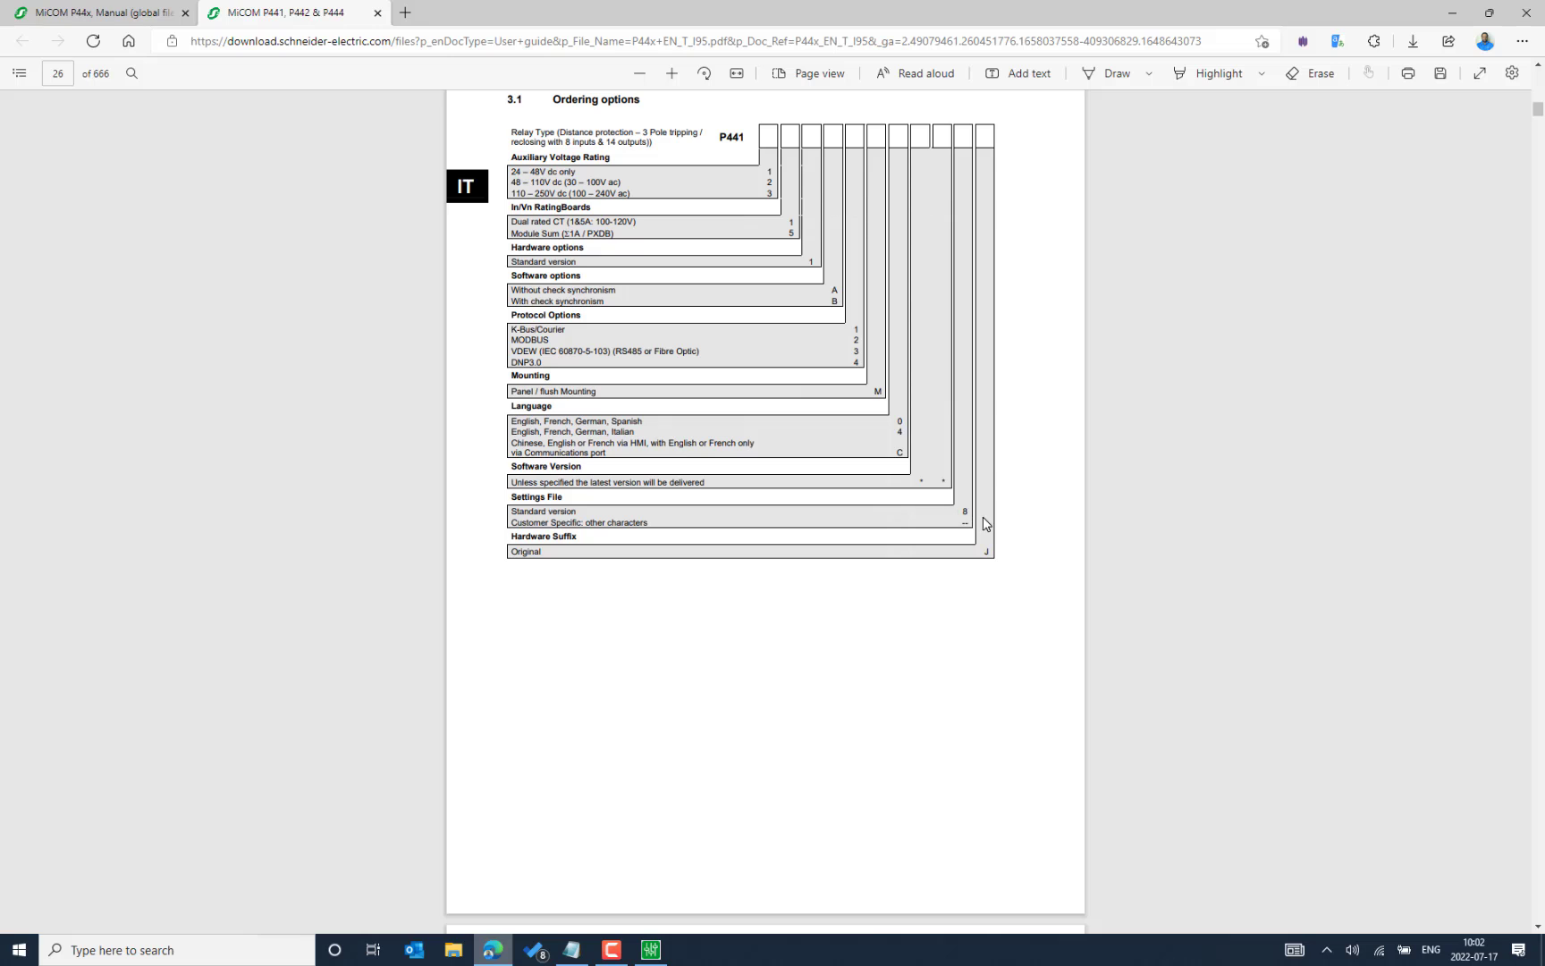
pyautogui.click(1452, 11)
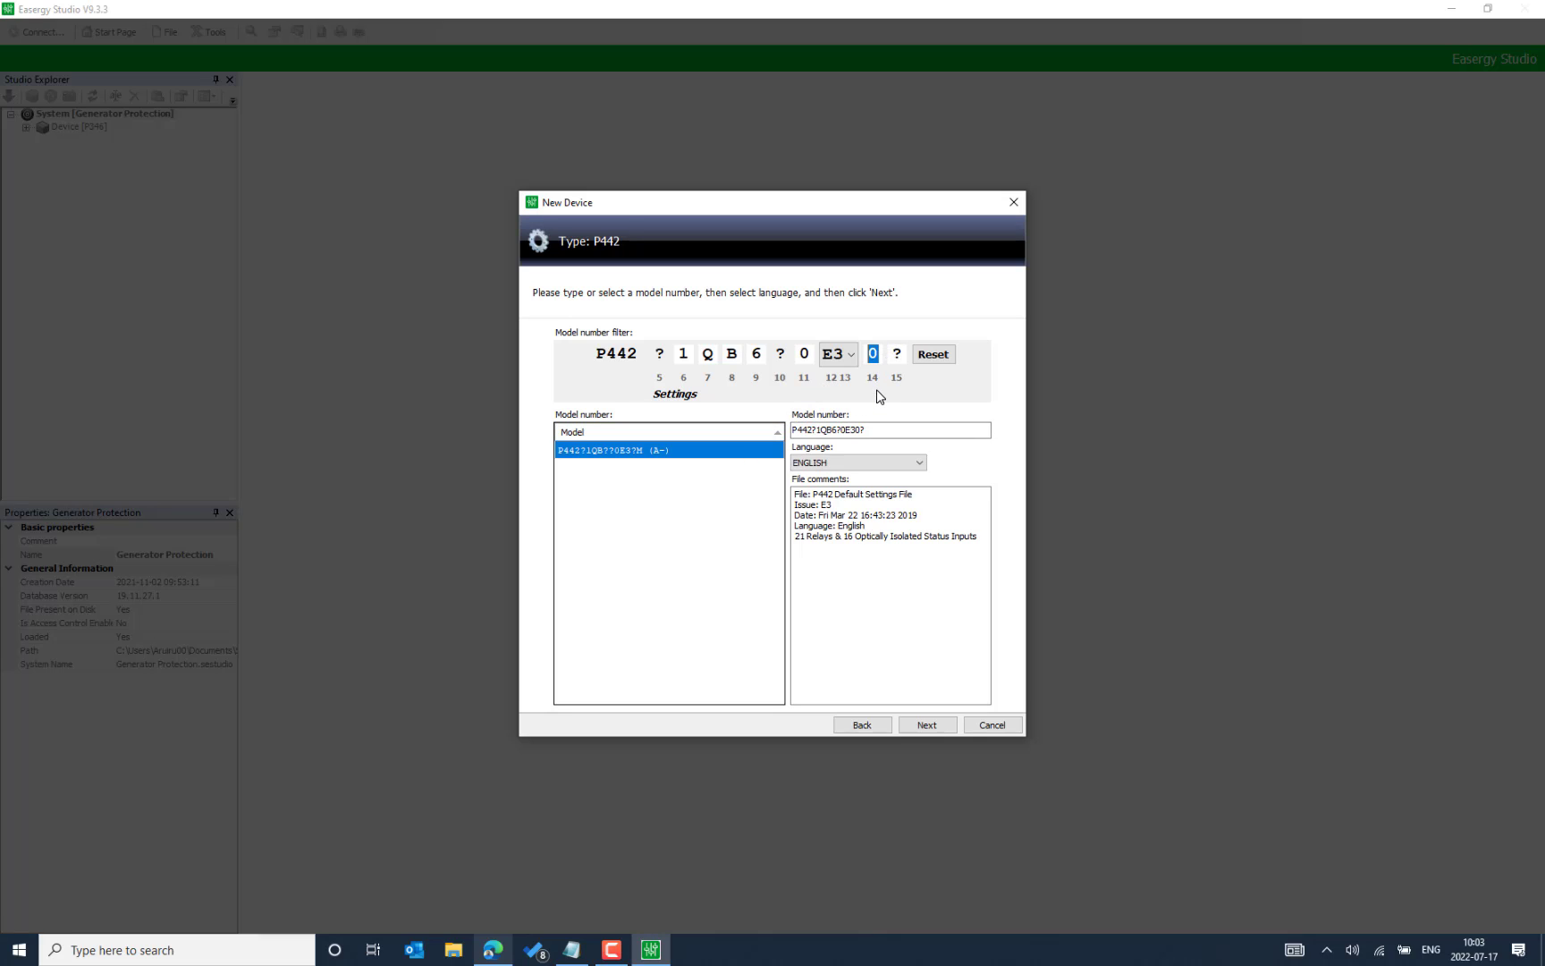
# - Try settings characters 8, 0 and 9 in the model number filter, finally setting it to 8 with hardware suffix M
pyautogui.write('8')
pyautogui.click(874, 356)
pyautogui.write('0')
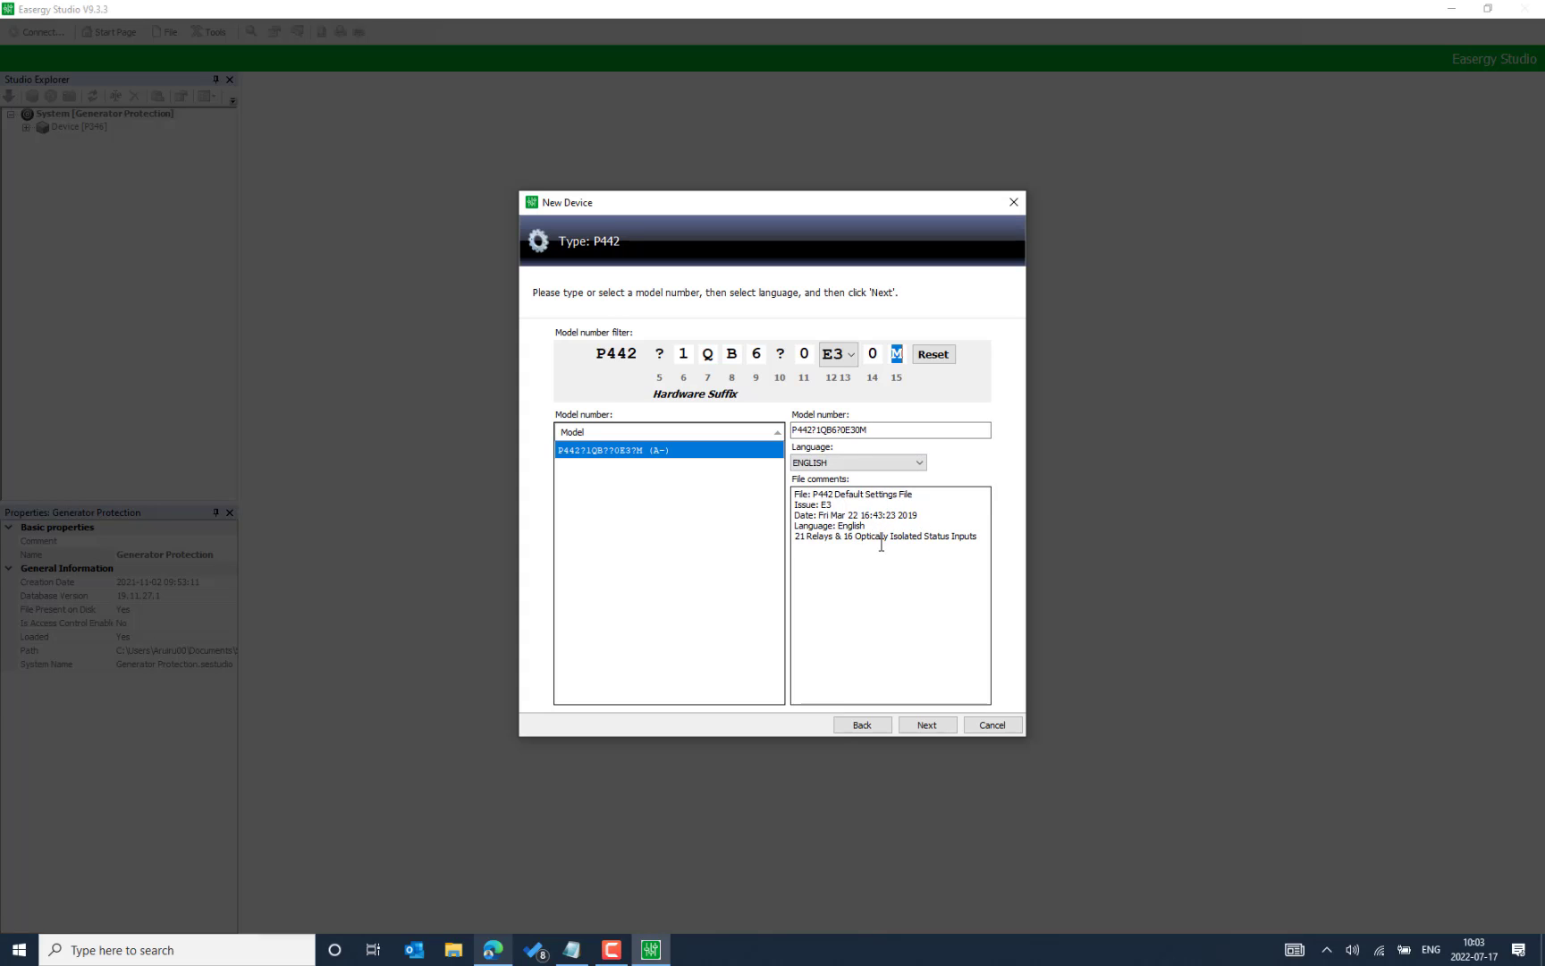
pyautogui.click(875, 354)
pyautogui.write('9')
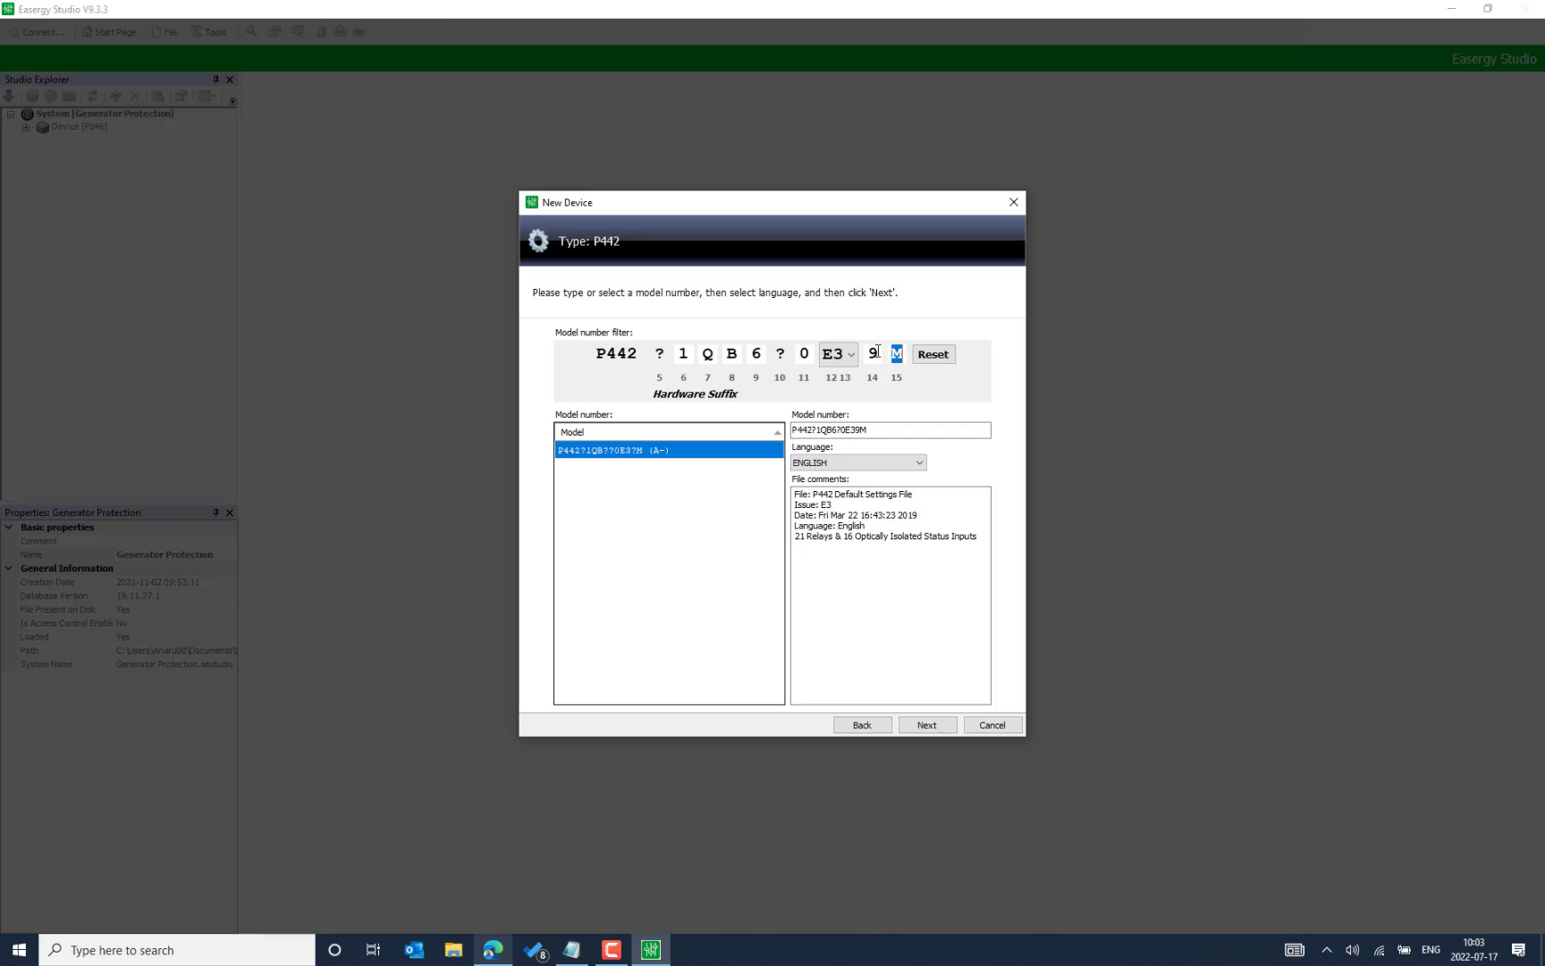
pyautogui.click(874, 354)
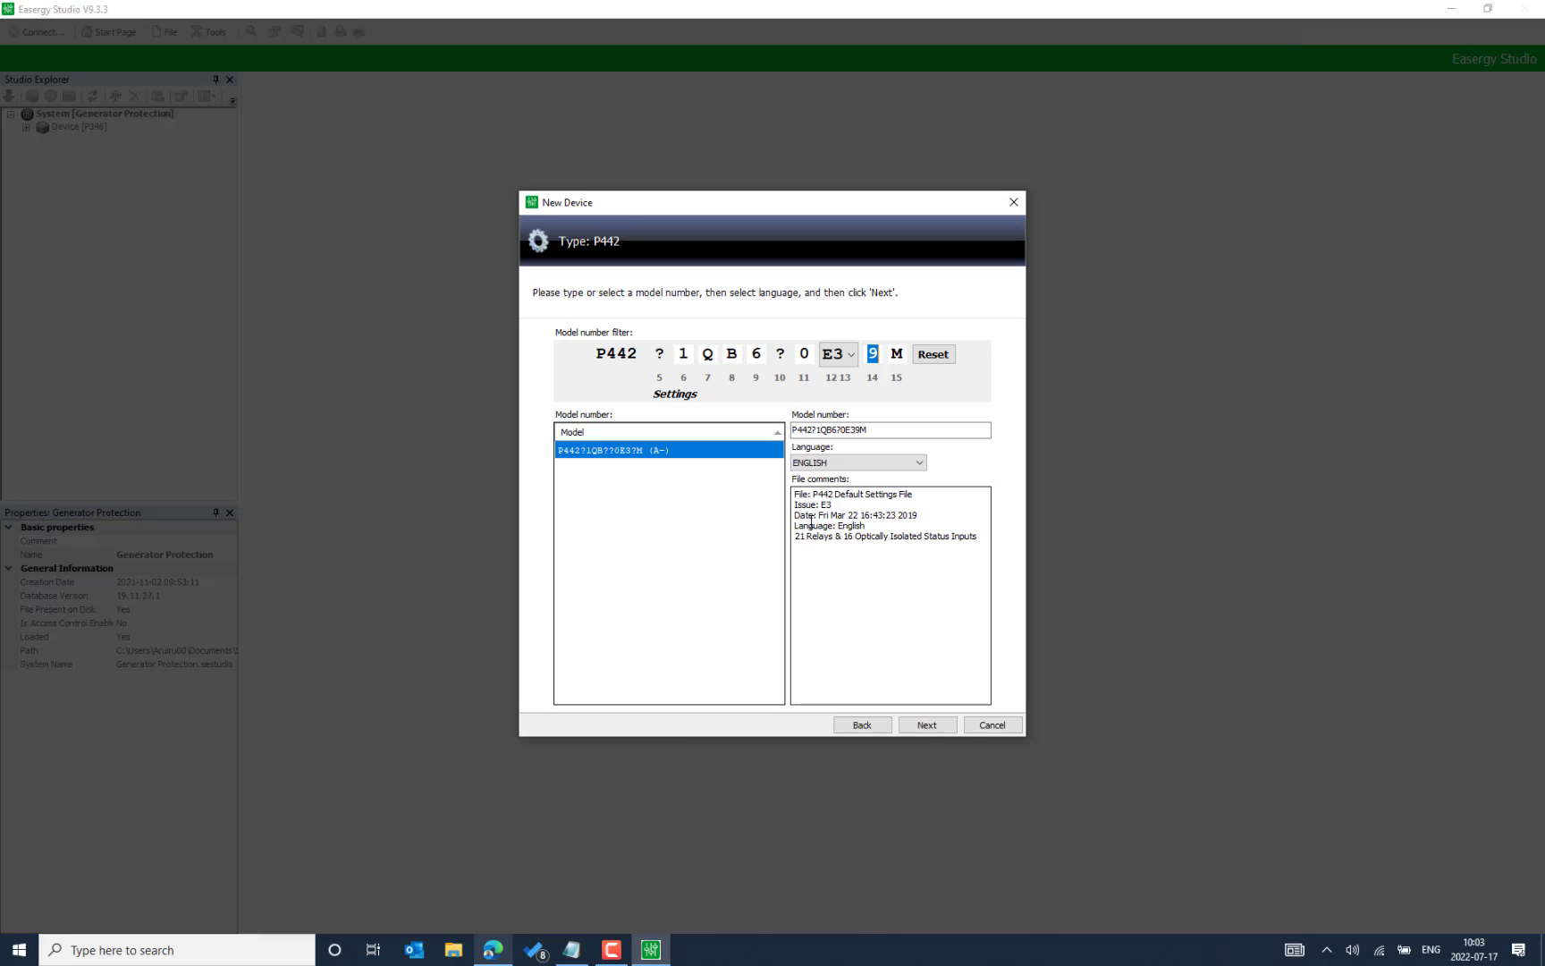
pyautogui.write('8')
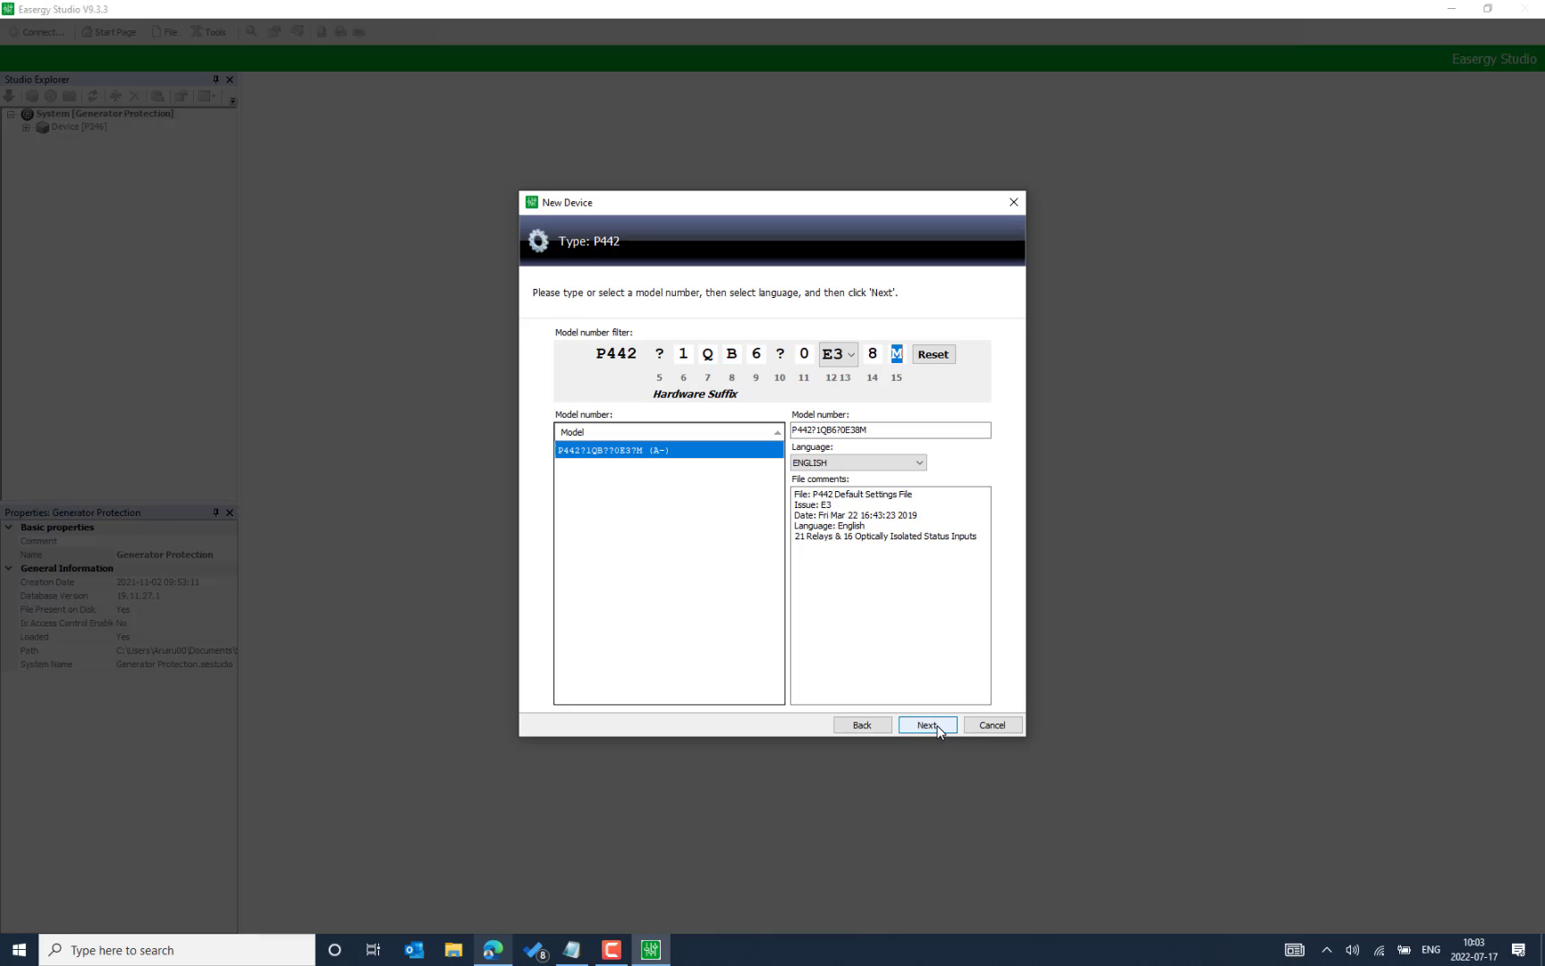
# - Finish adding the device in IEC 61850 Edition 2 Mode with the name P442
pyautogui.click(927, 724)
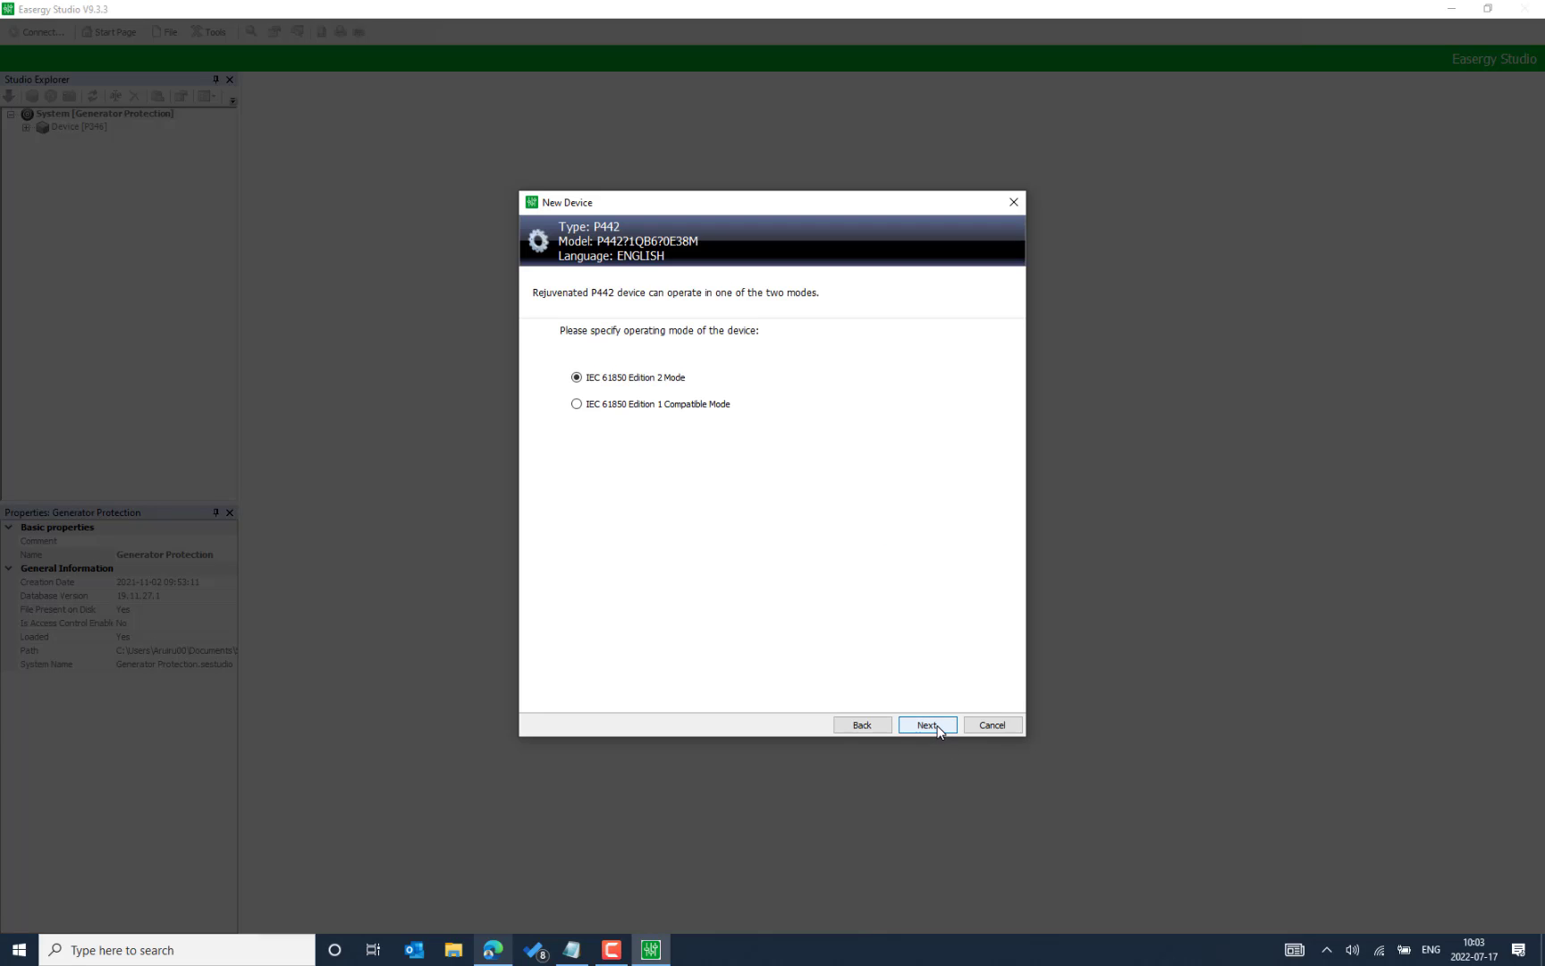
pyautogui.click(937, 729)
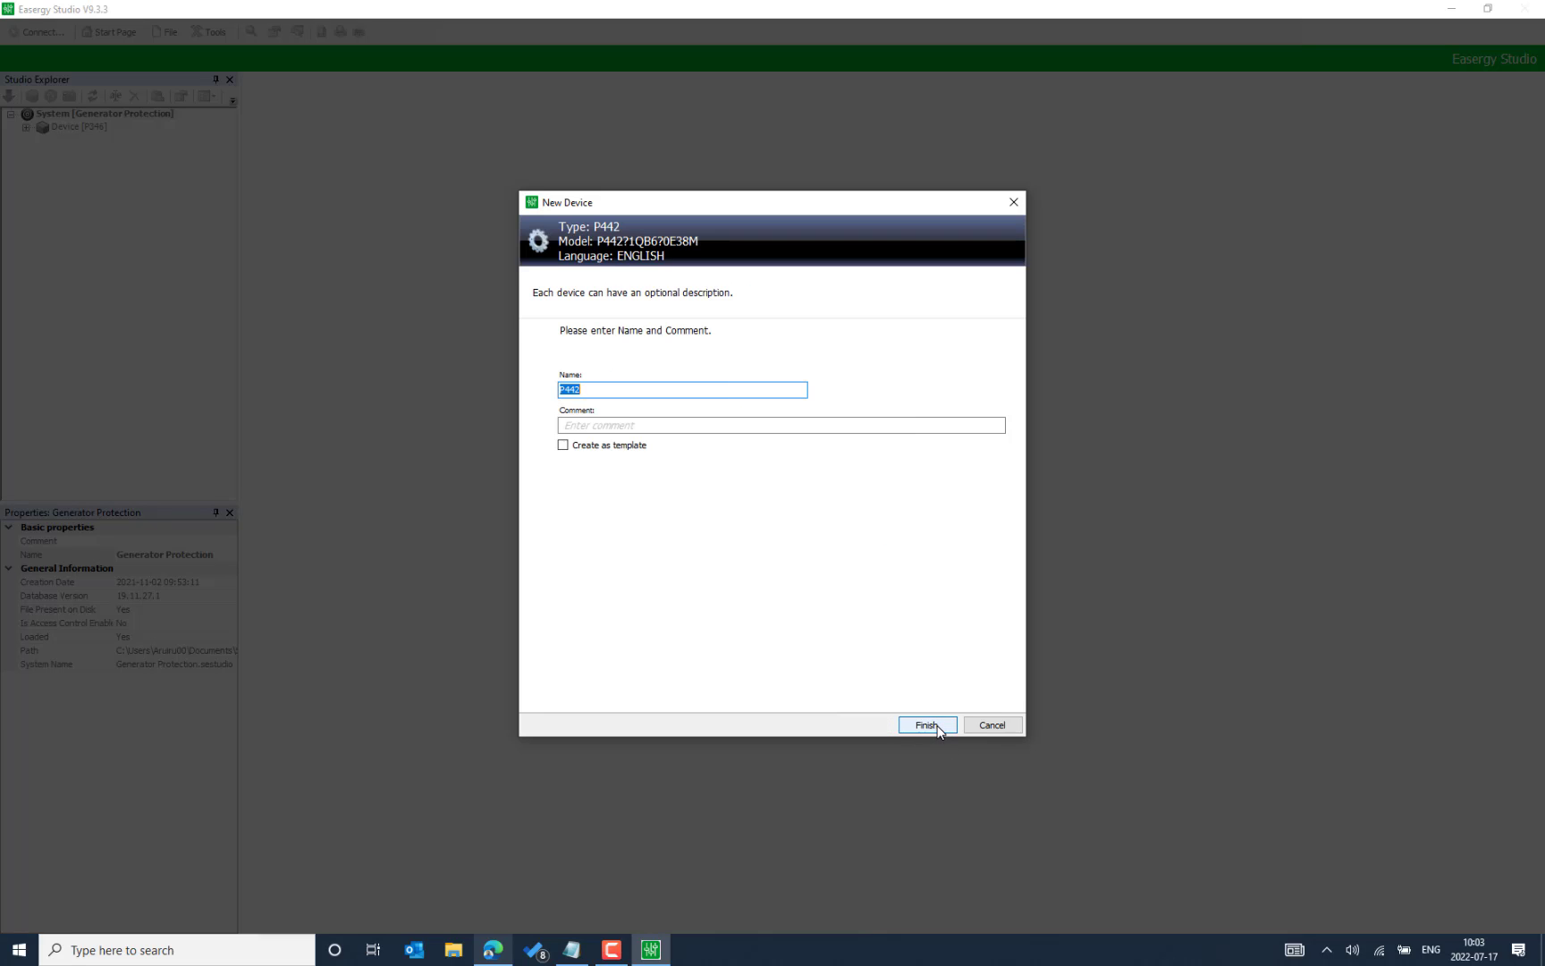
pyautogui.click(938, 730)
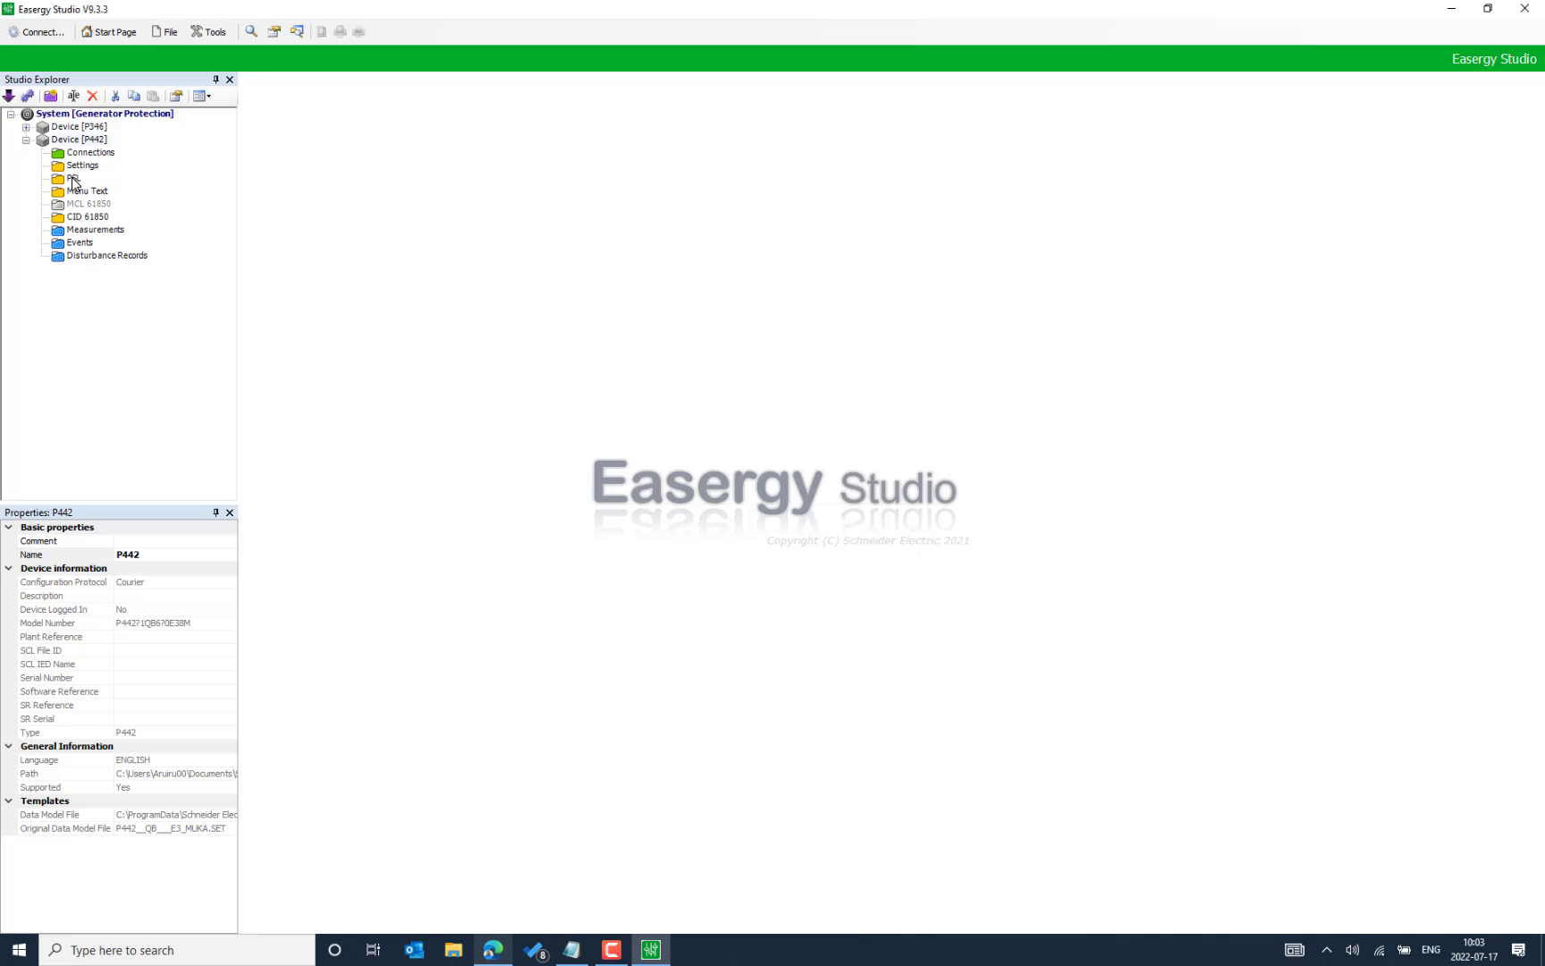
# - Create a new PSL file under the P442 device and check the model number in its properties
pyautogui.rightClick(73, 179)
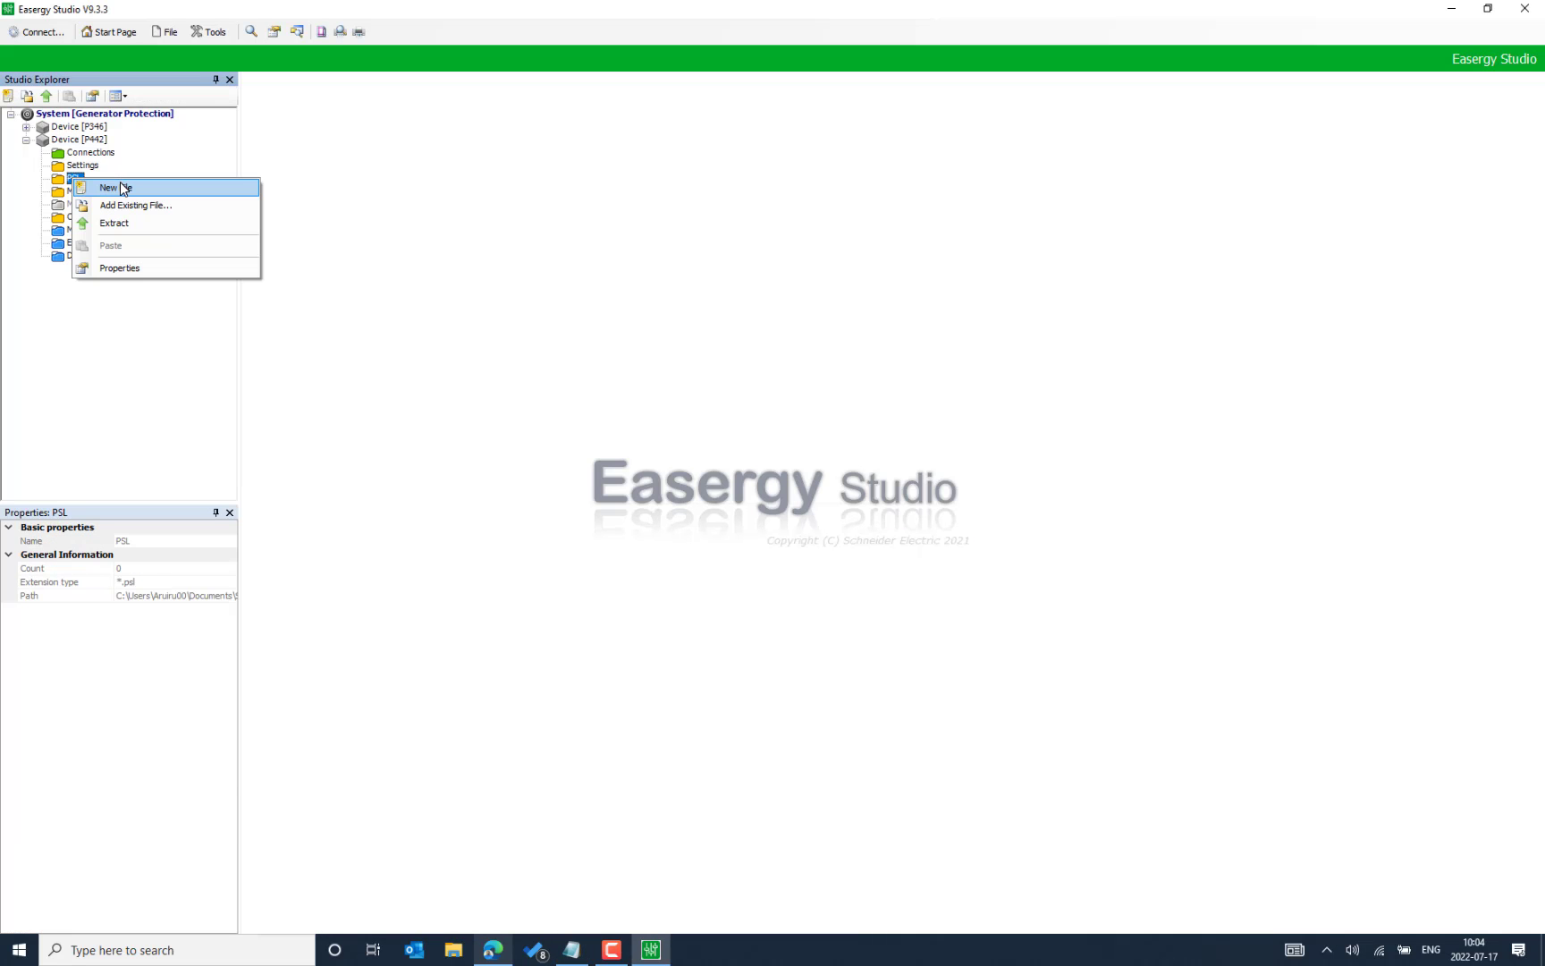
pyautogui.click(124, 189)
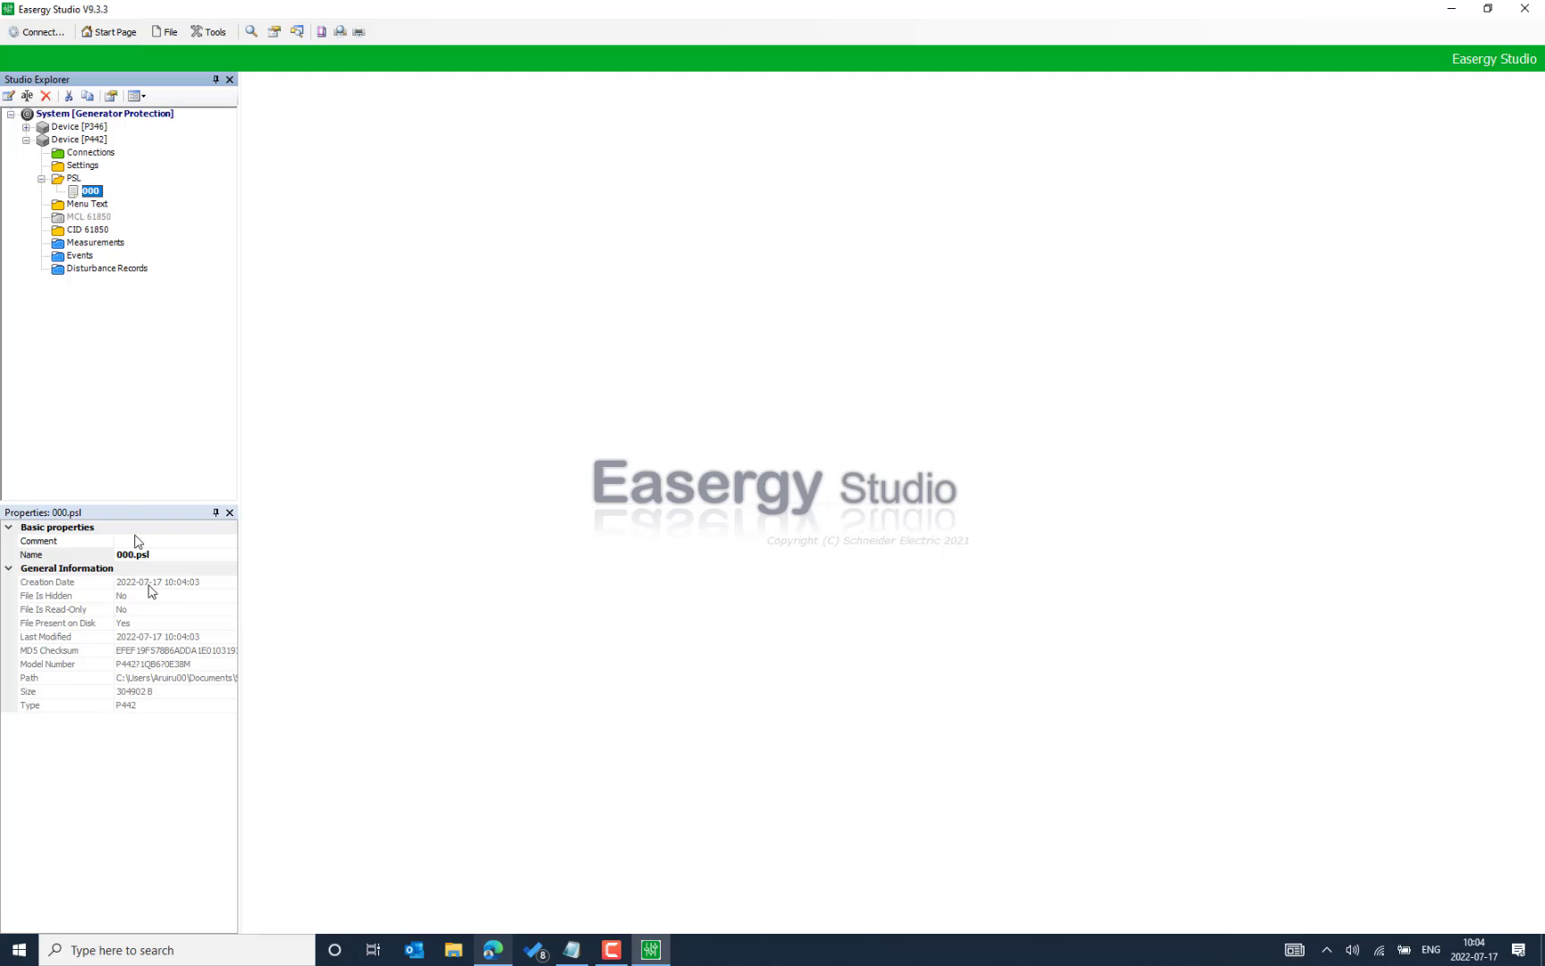
pyautogui.click(180, 664)
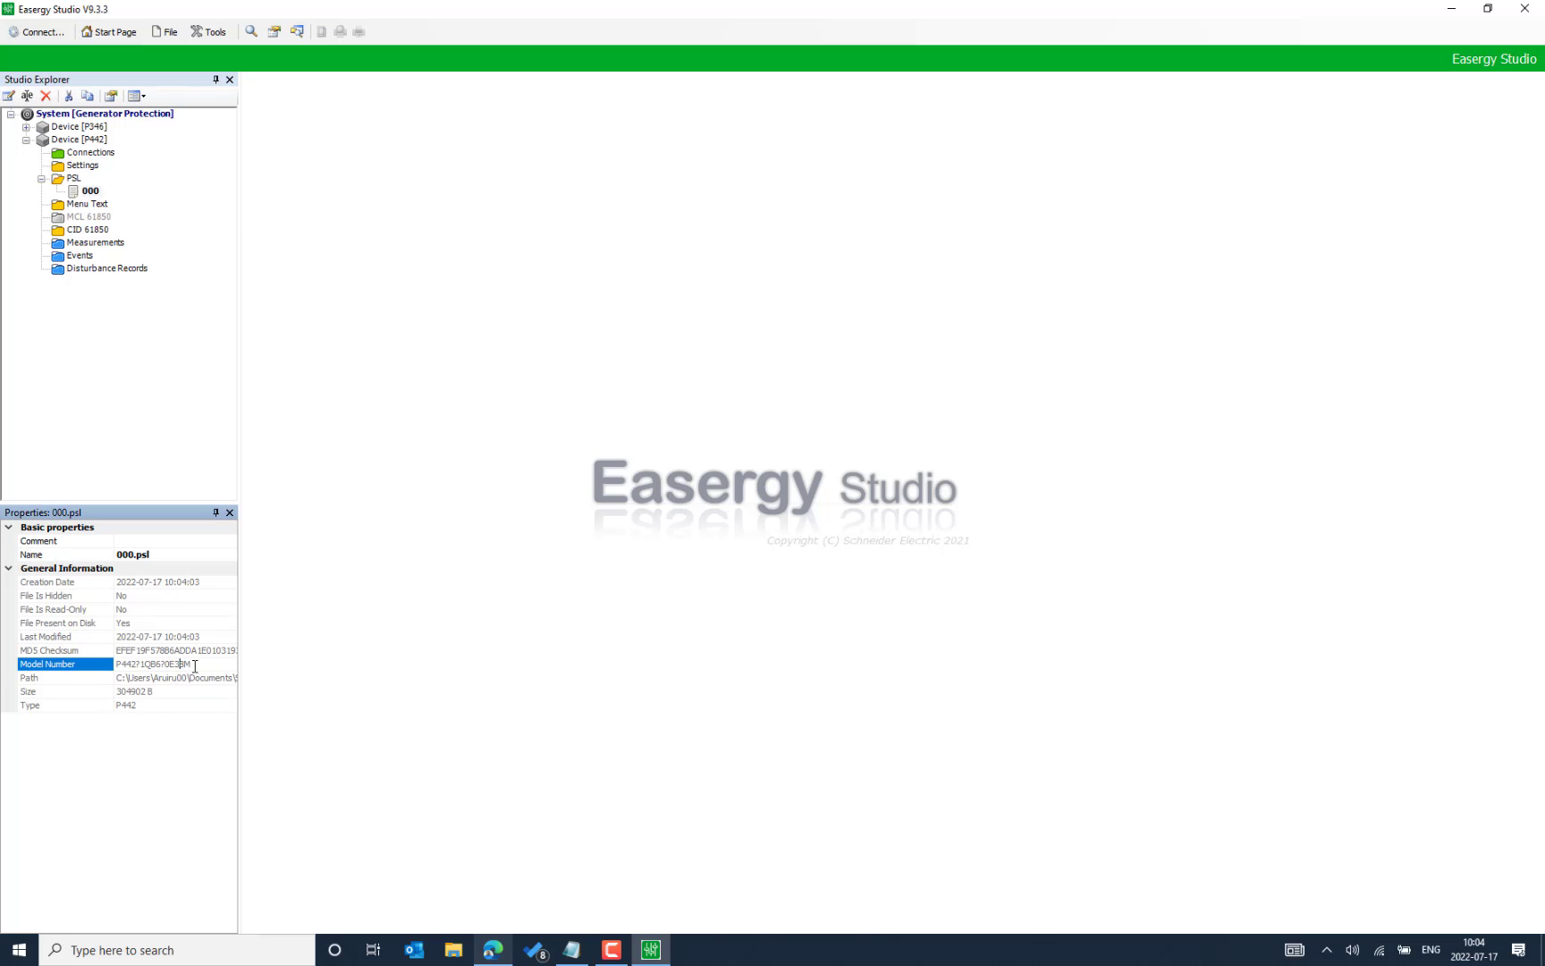
pyautogui.moveTo(197, 666); pyautogui.dragTo(121, 666)
# - Open the P442 device's 000 PSL file in the logic editor and maximize the editor window
pyautogui.click(88, 190)
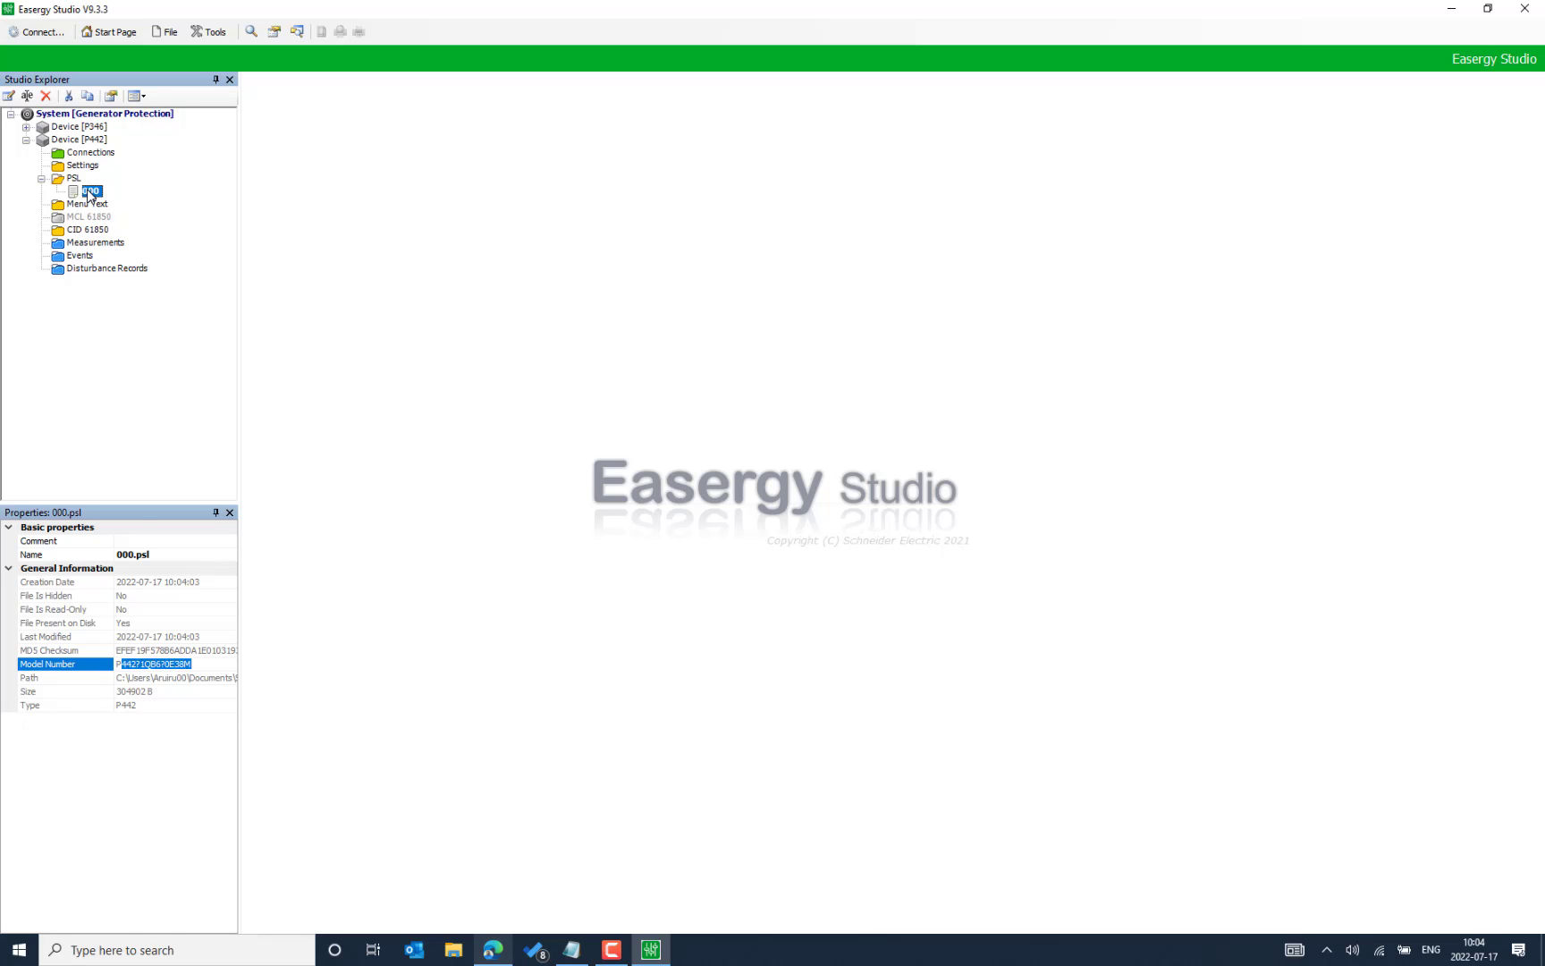
pyautogui.doubleClick(88, 190)
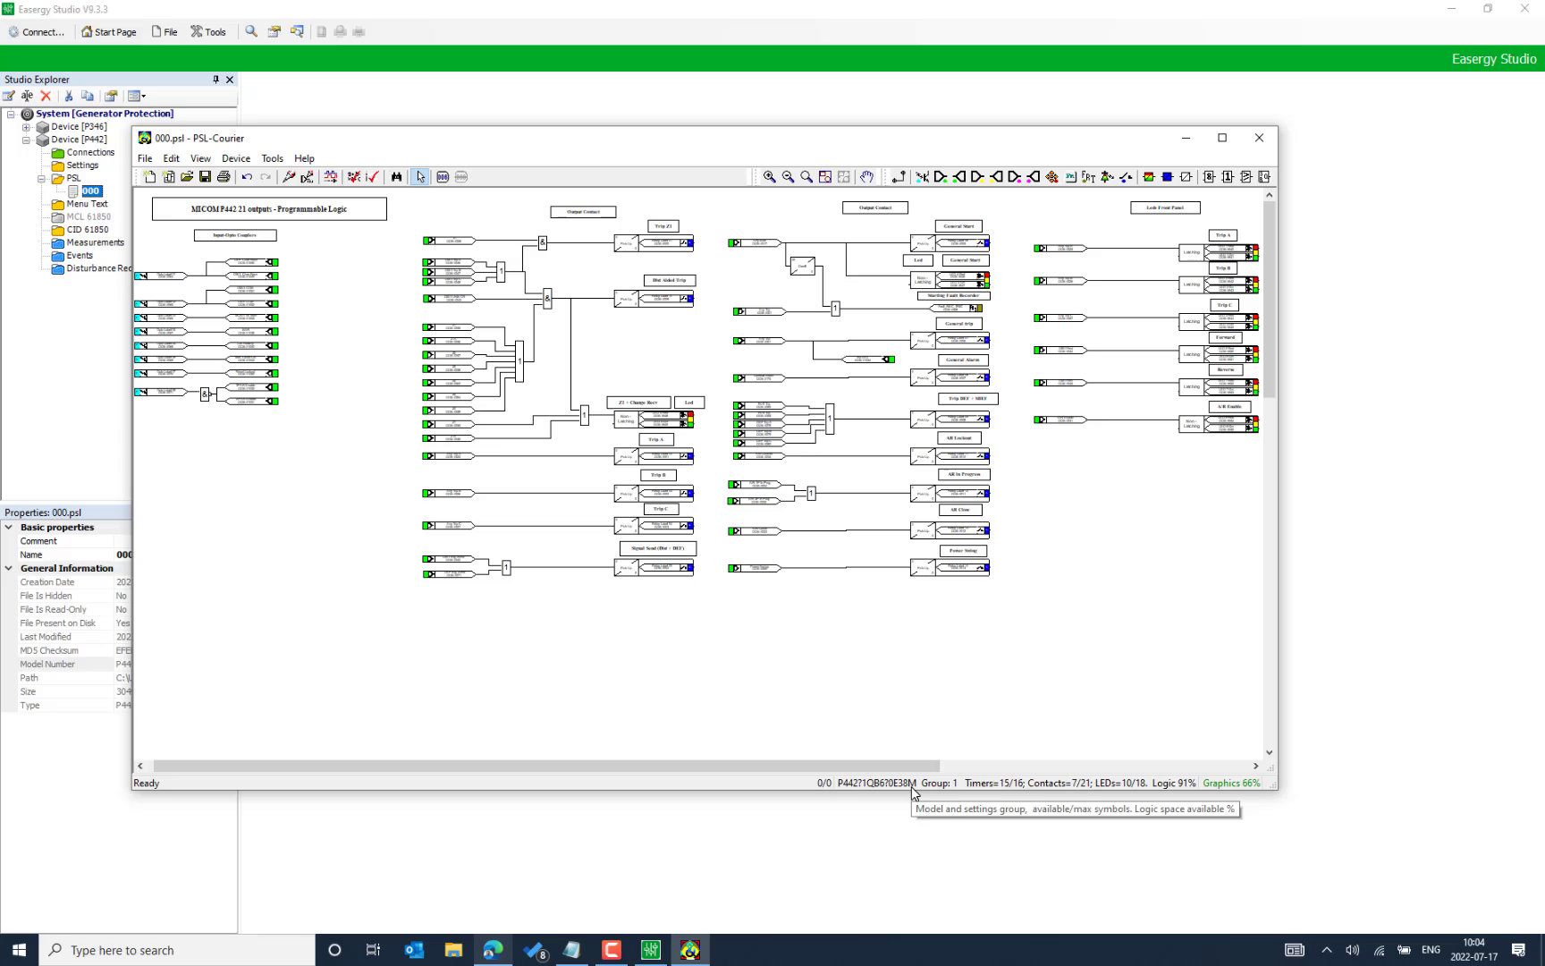
pyautogui.click(1222, 139)
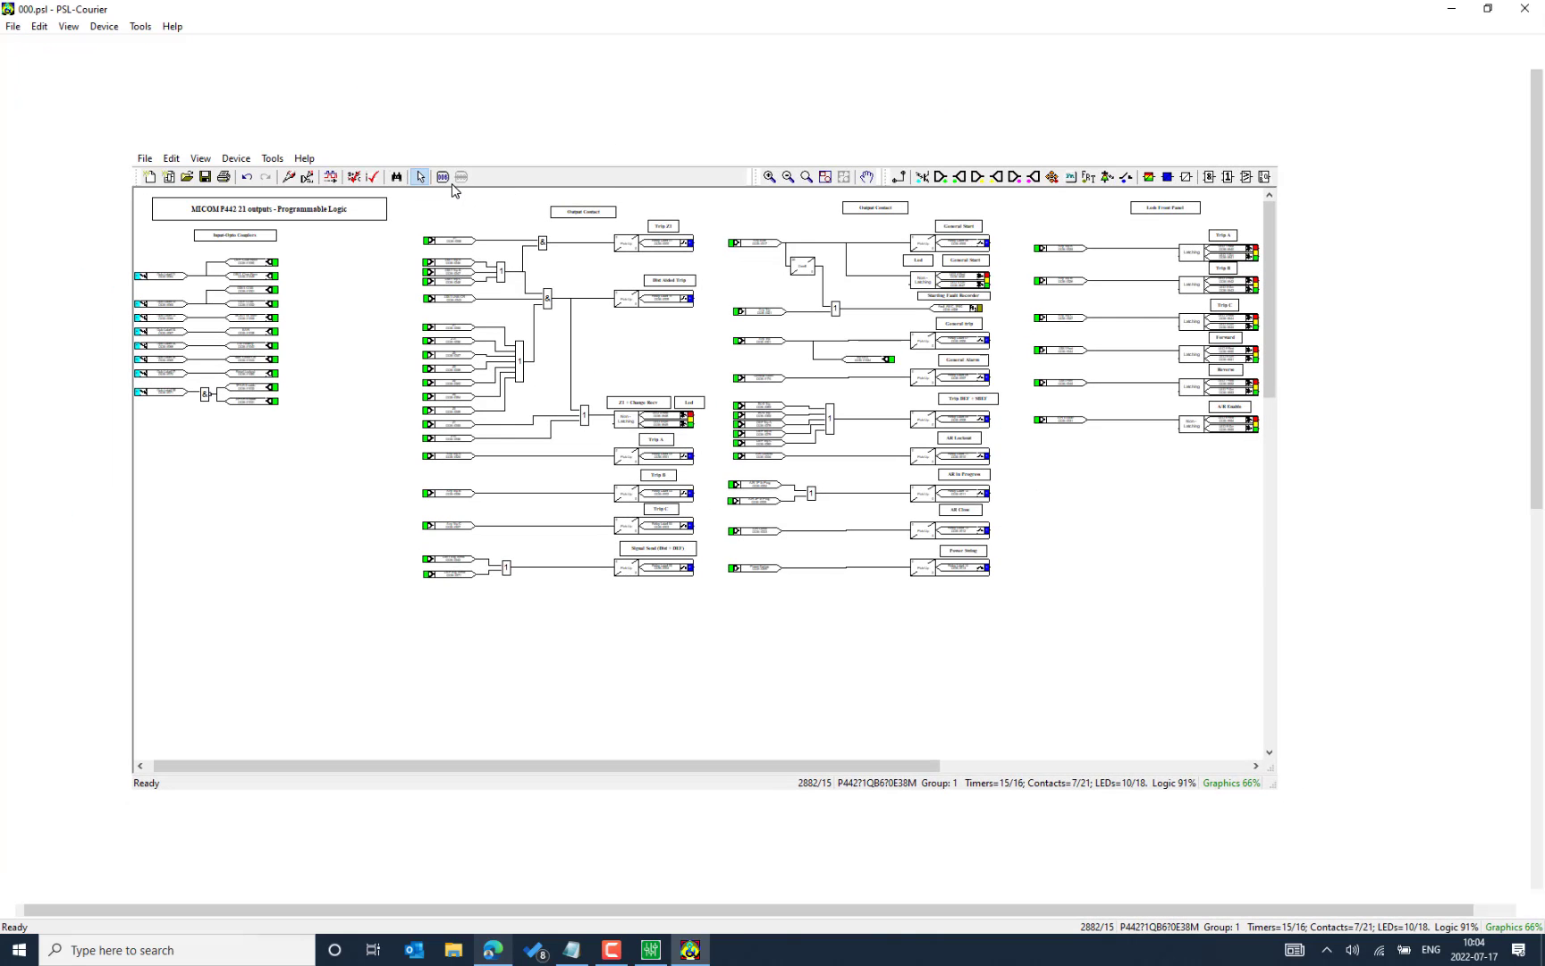
pyautogui.click(8, 27)
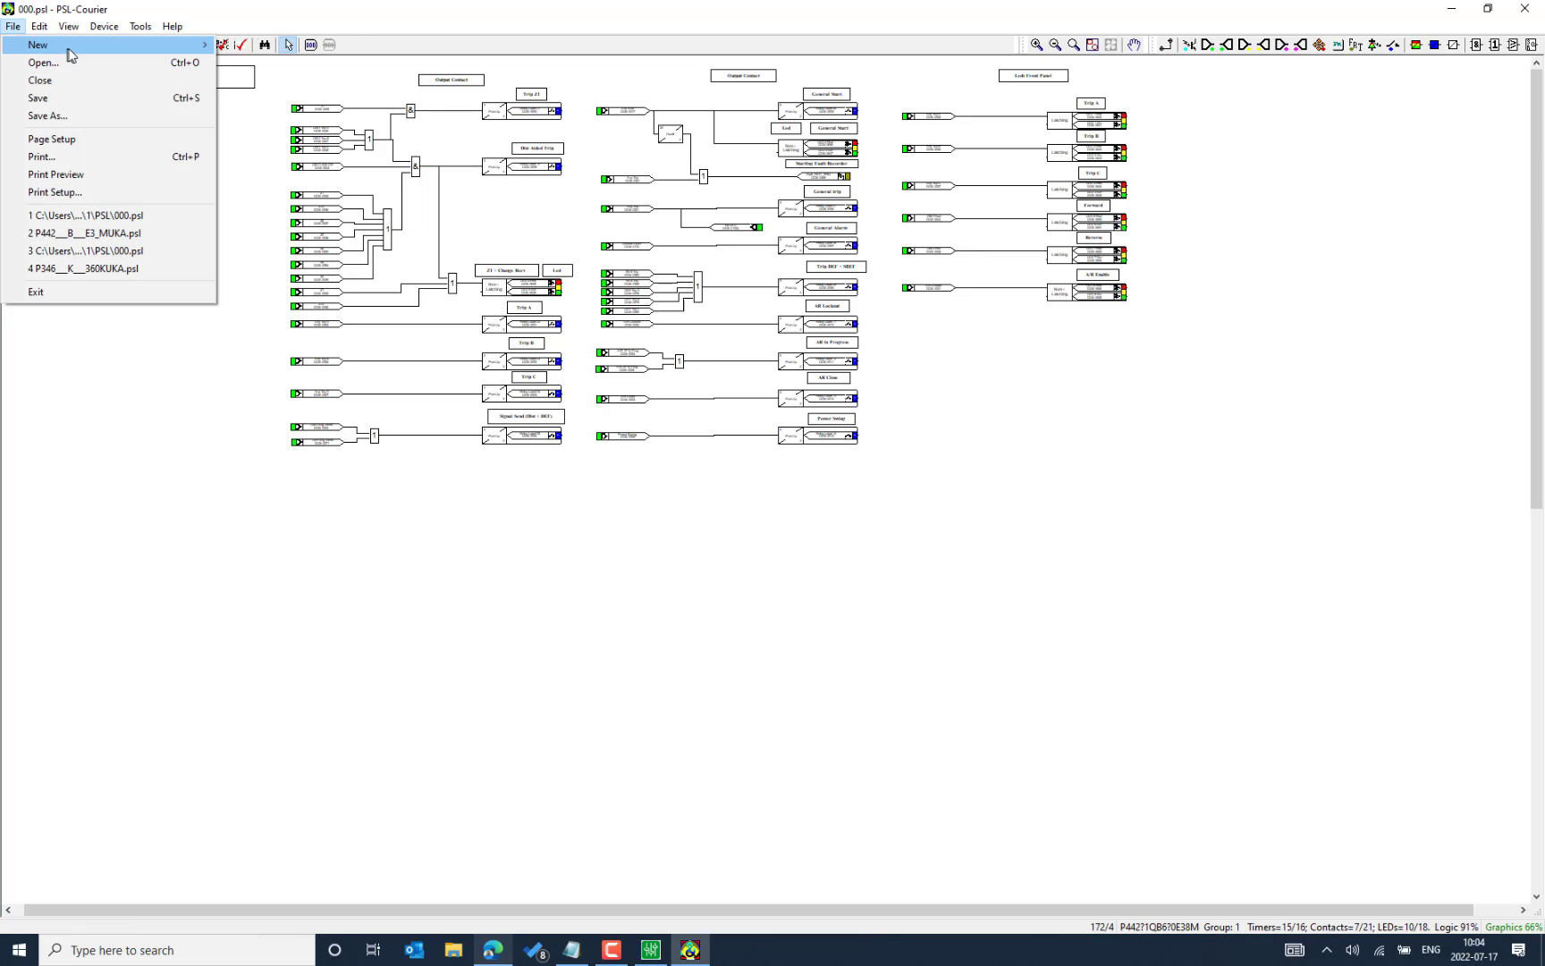
pyautogui.moveTo(69, 51)
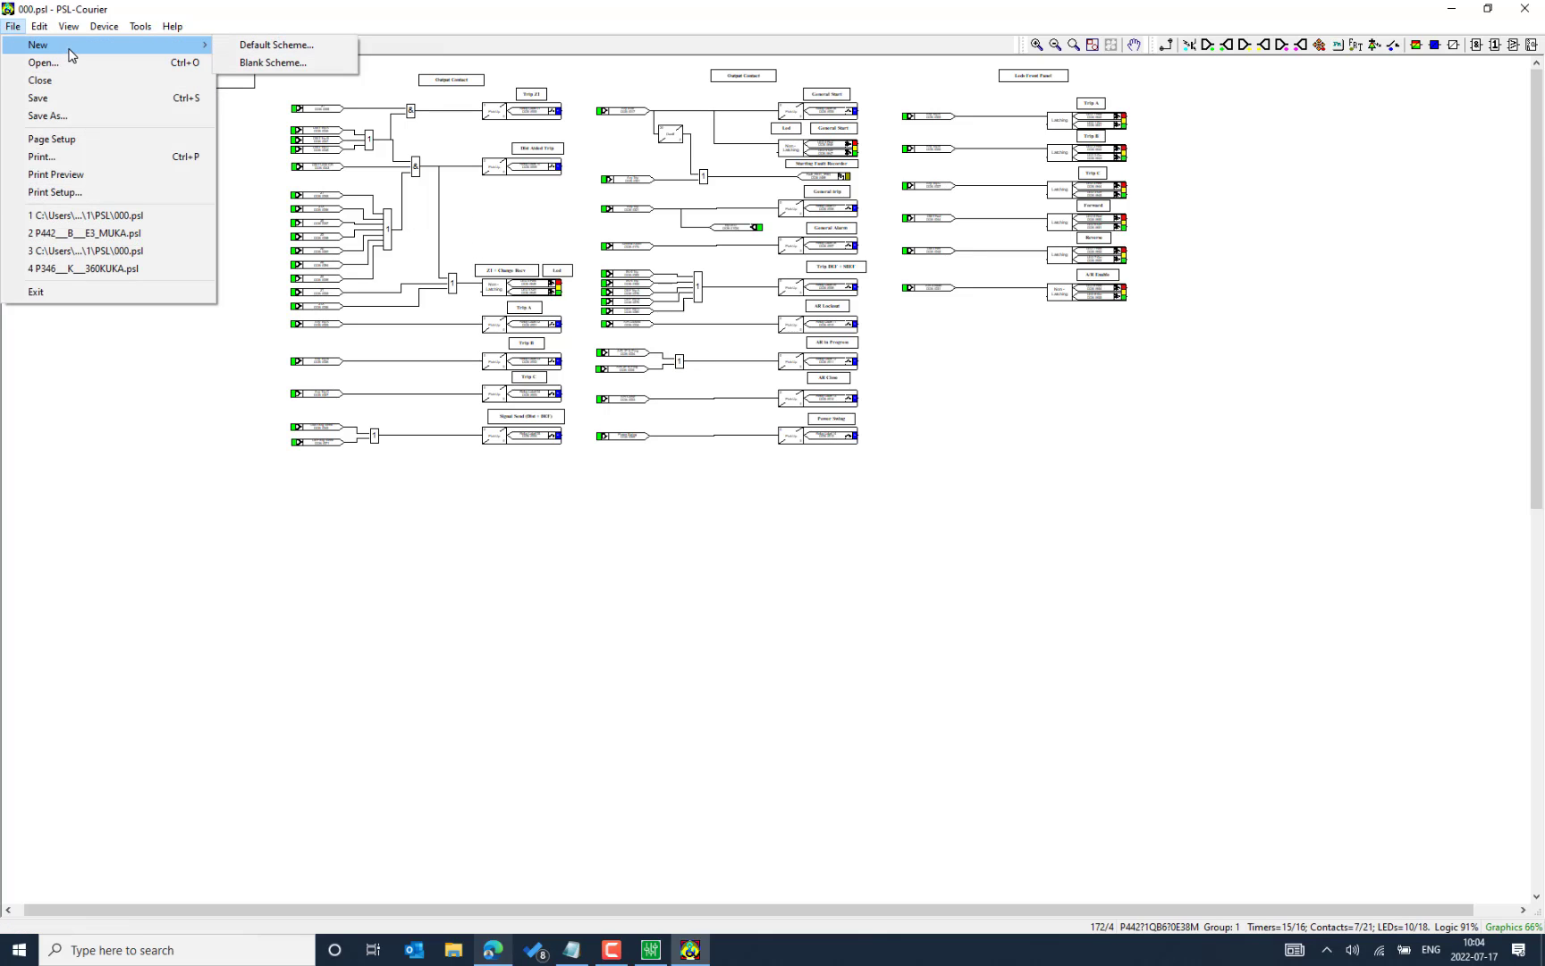
pyautogui.click(253, 47)
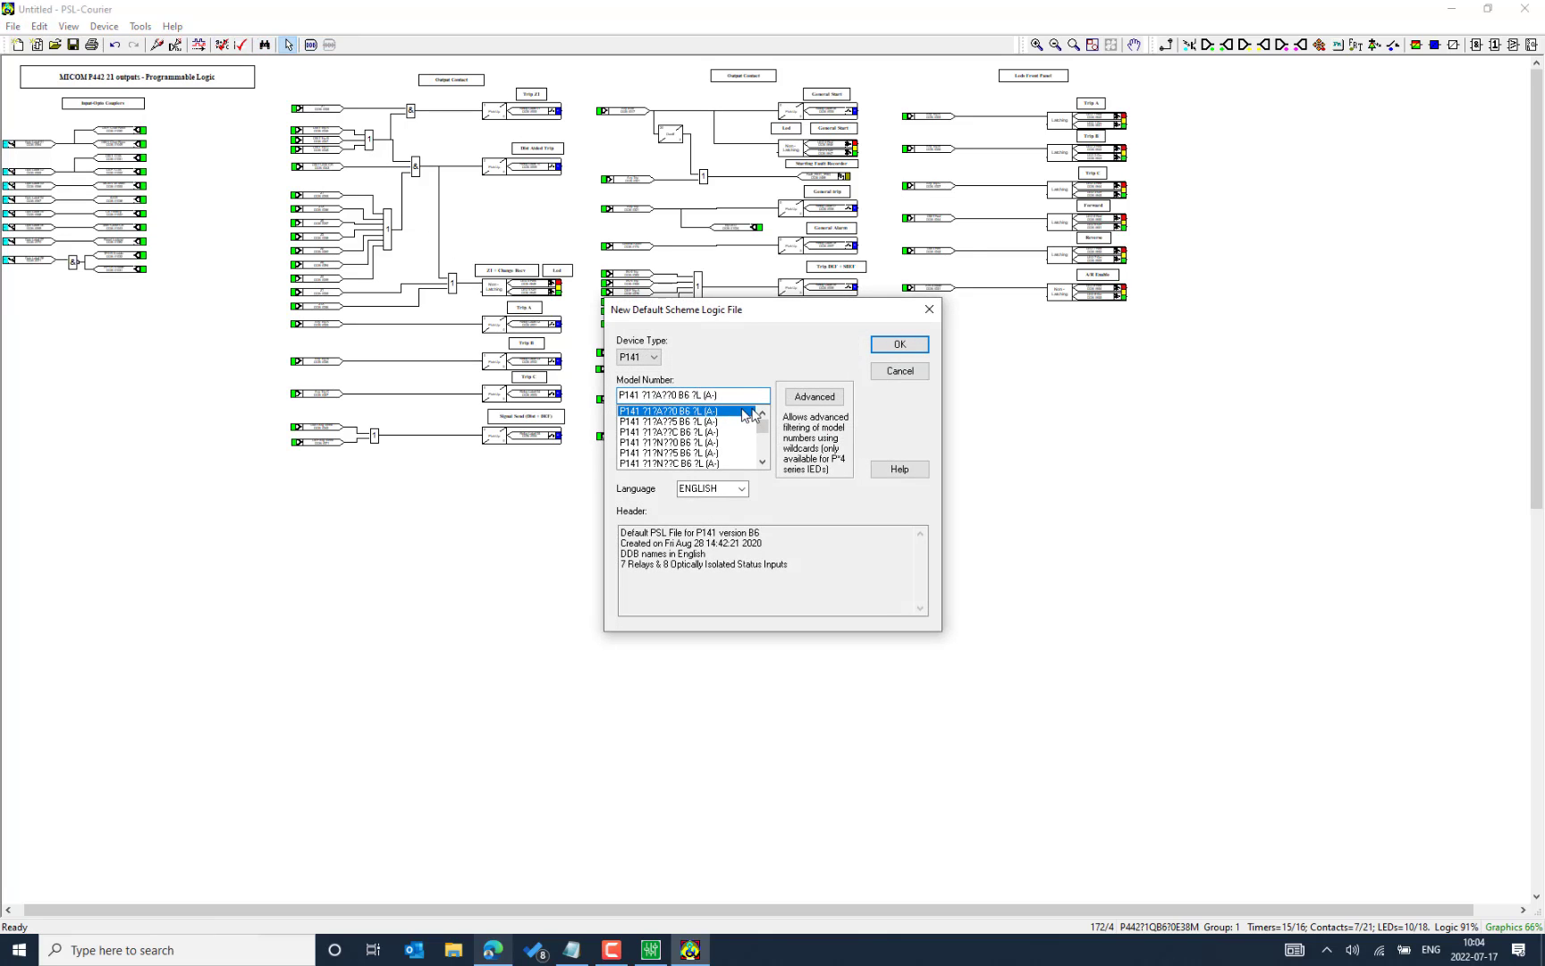
pyautogui.click(657, 358)
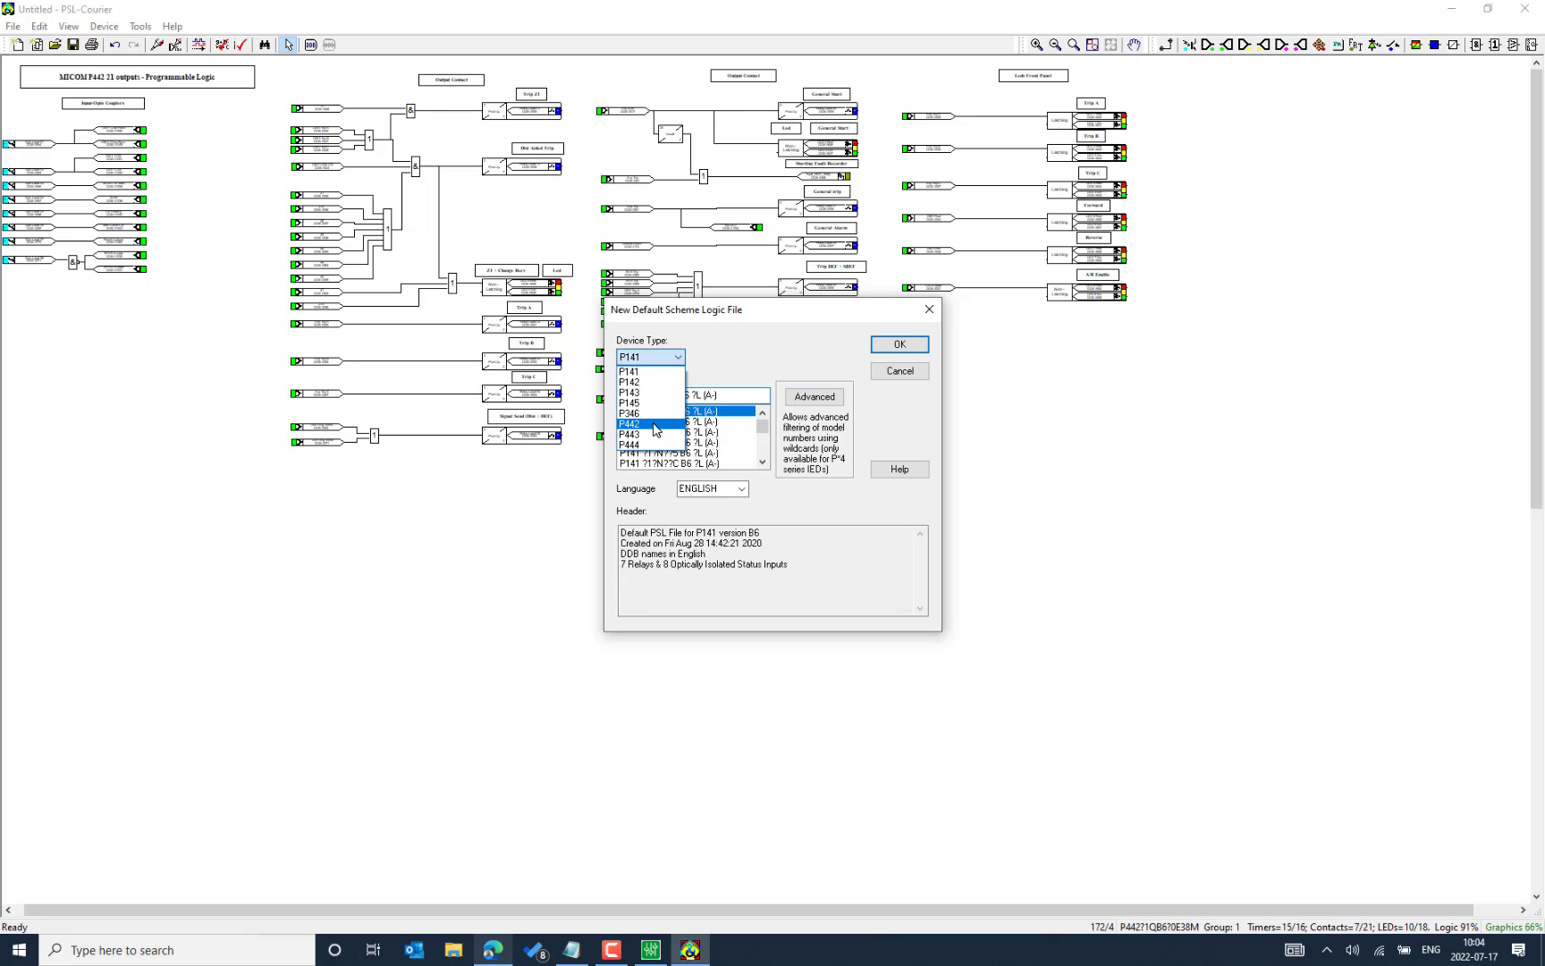
pyautogui.click(811, 400)
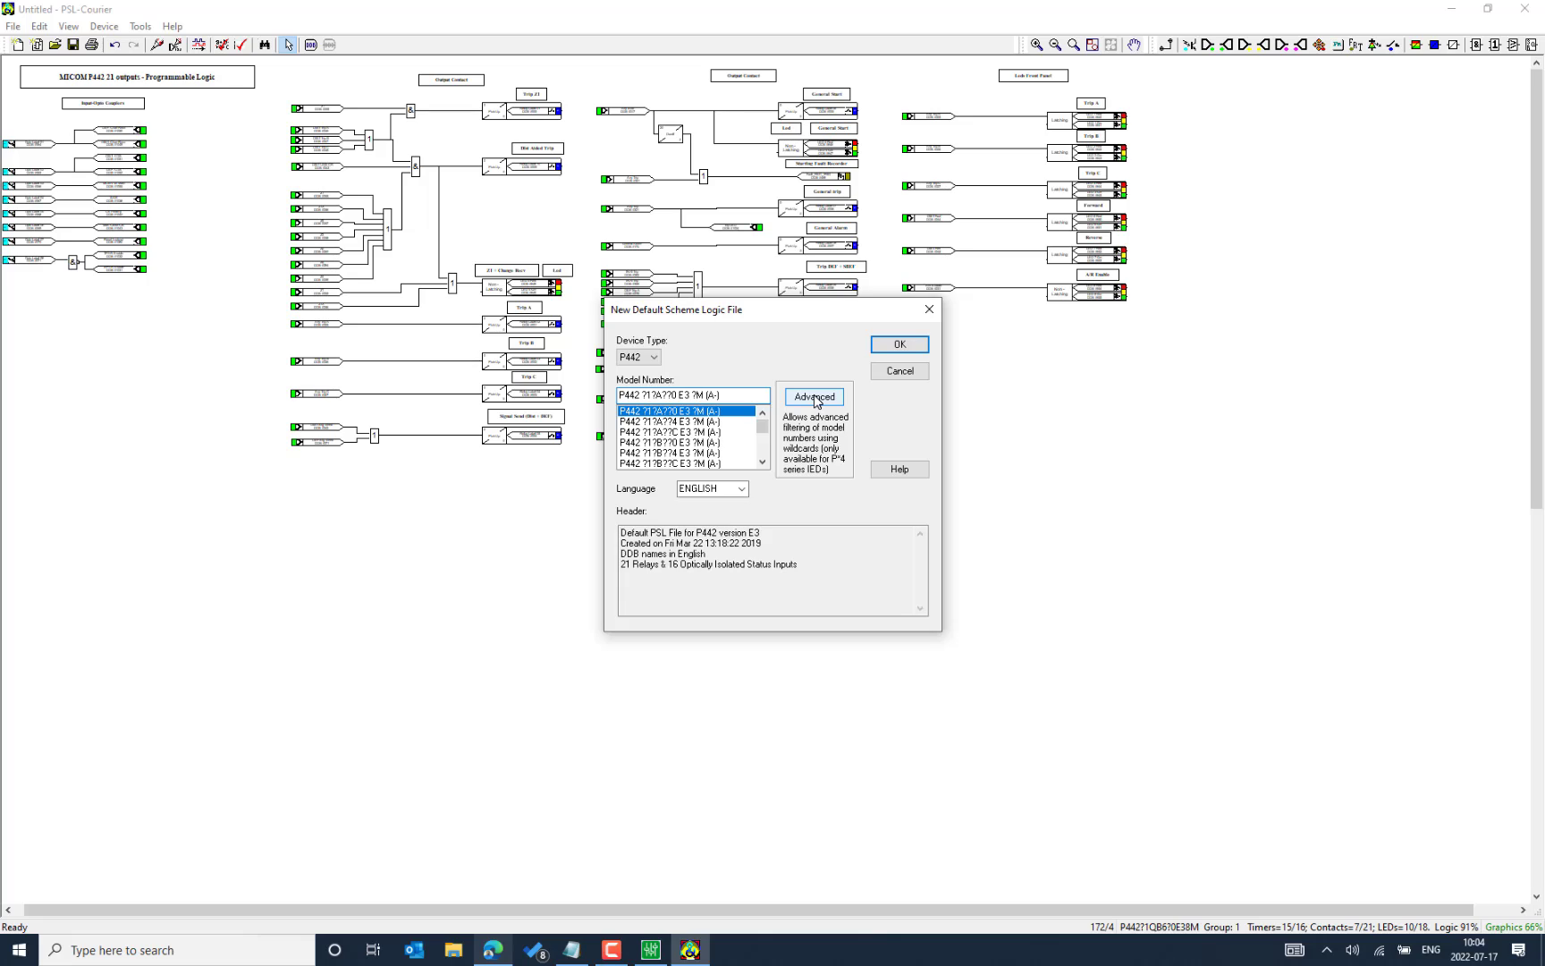
pyautogui.click(815, 401)
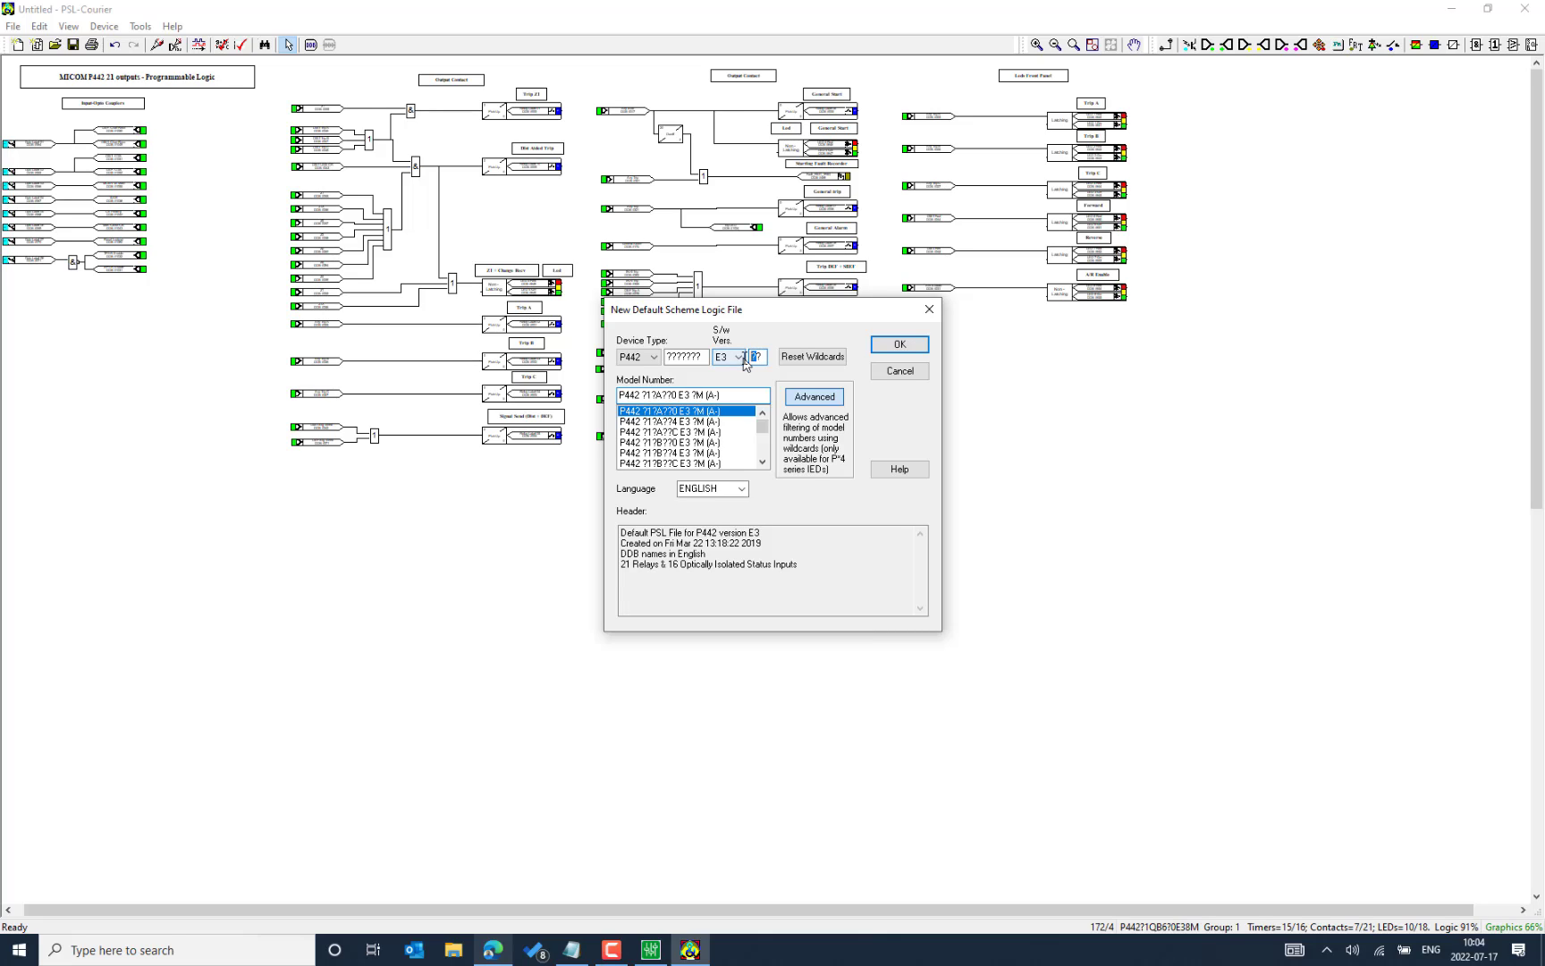
pyautogui.write('0M')
pyautogui.scroll(-12, 721, 440)
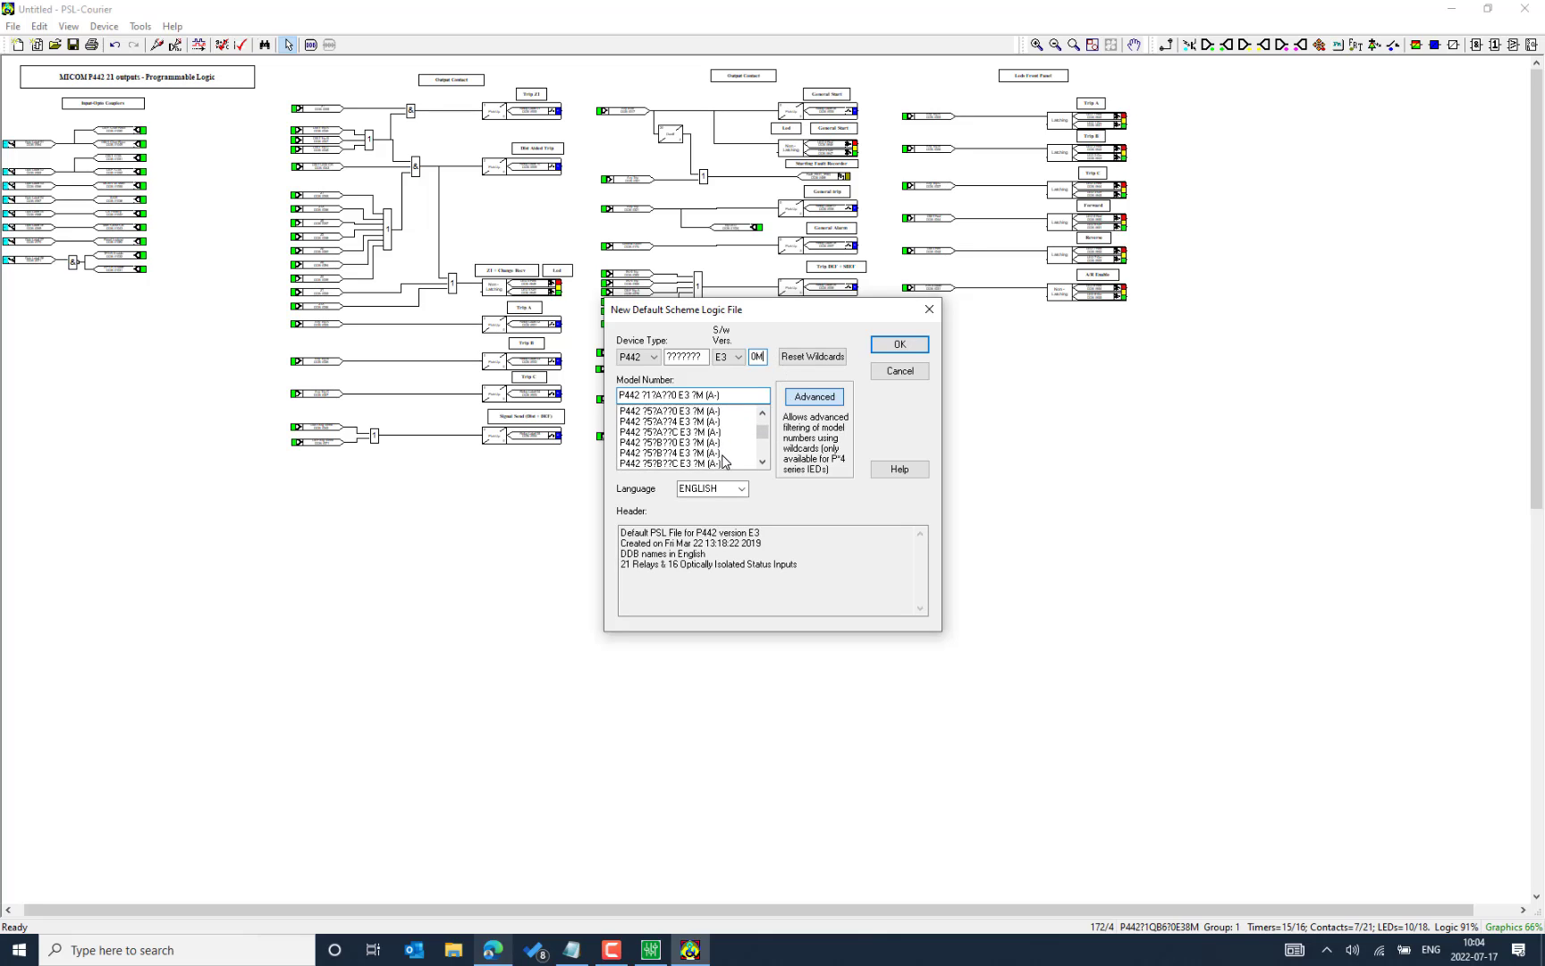
pyautogui.scroll(2, 762, 437)
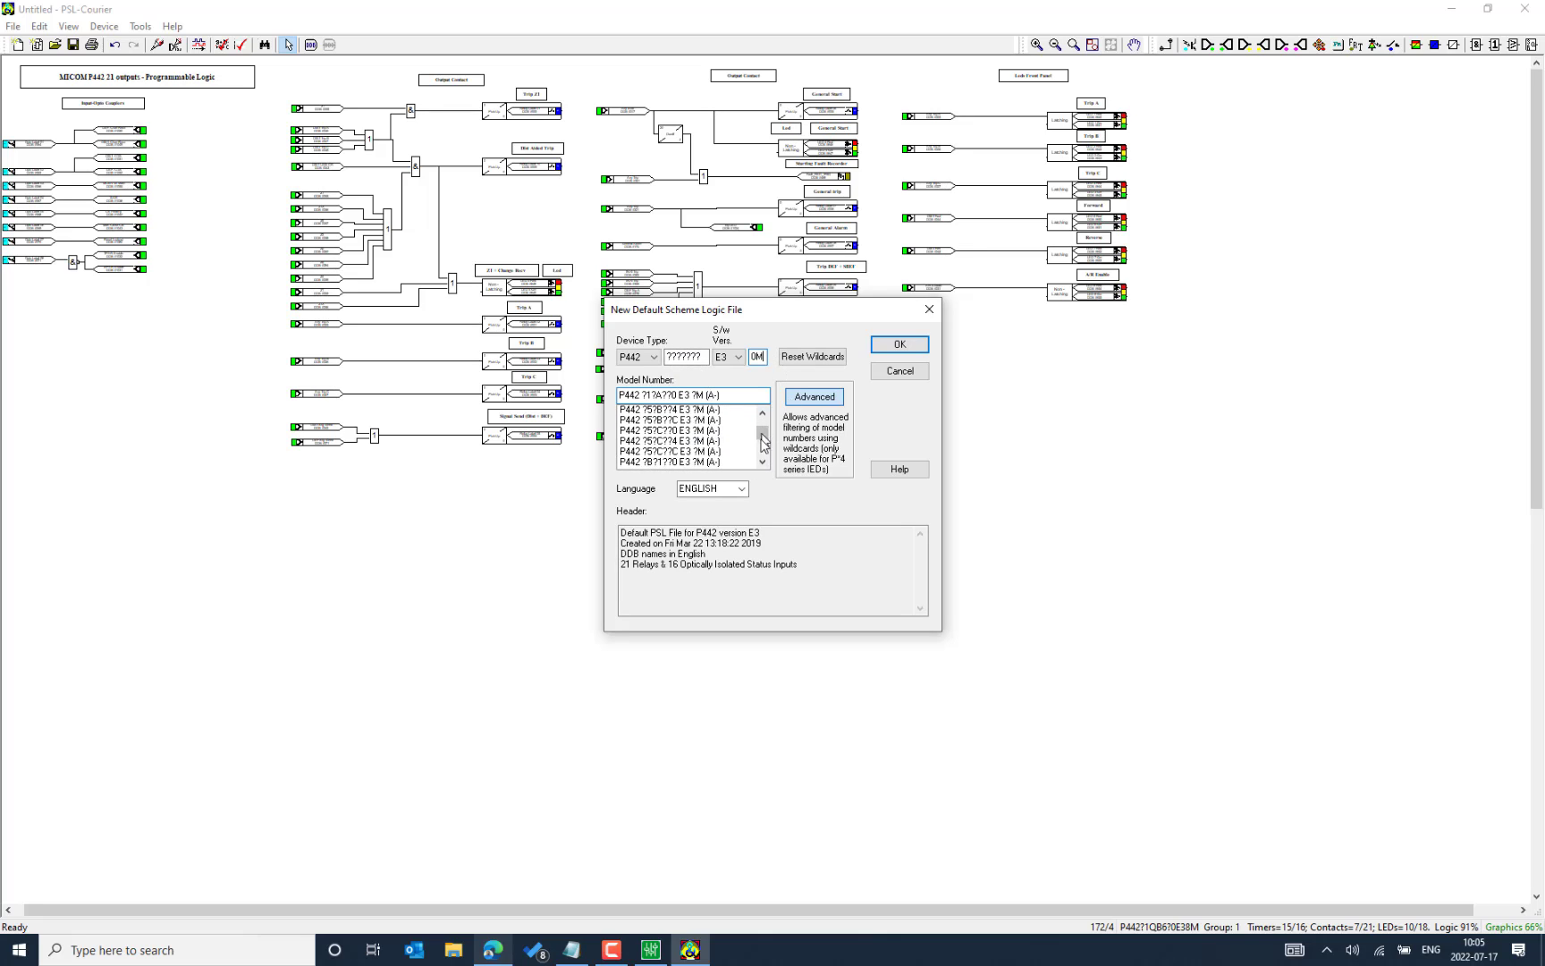
pyautogui.click(762, 461)
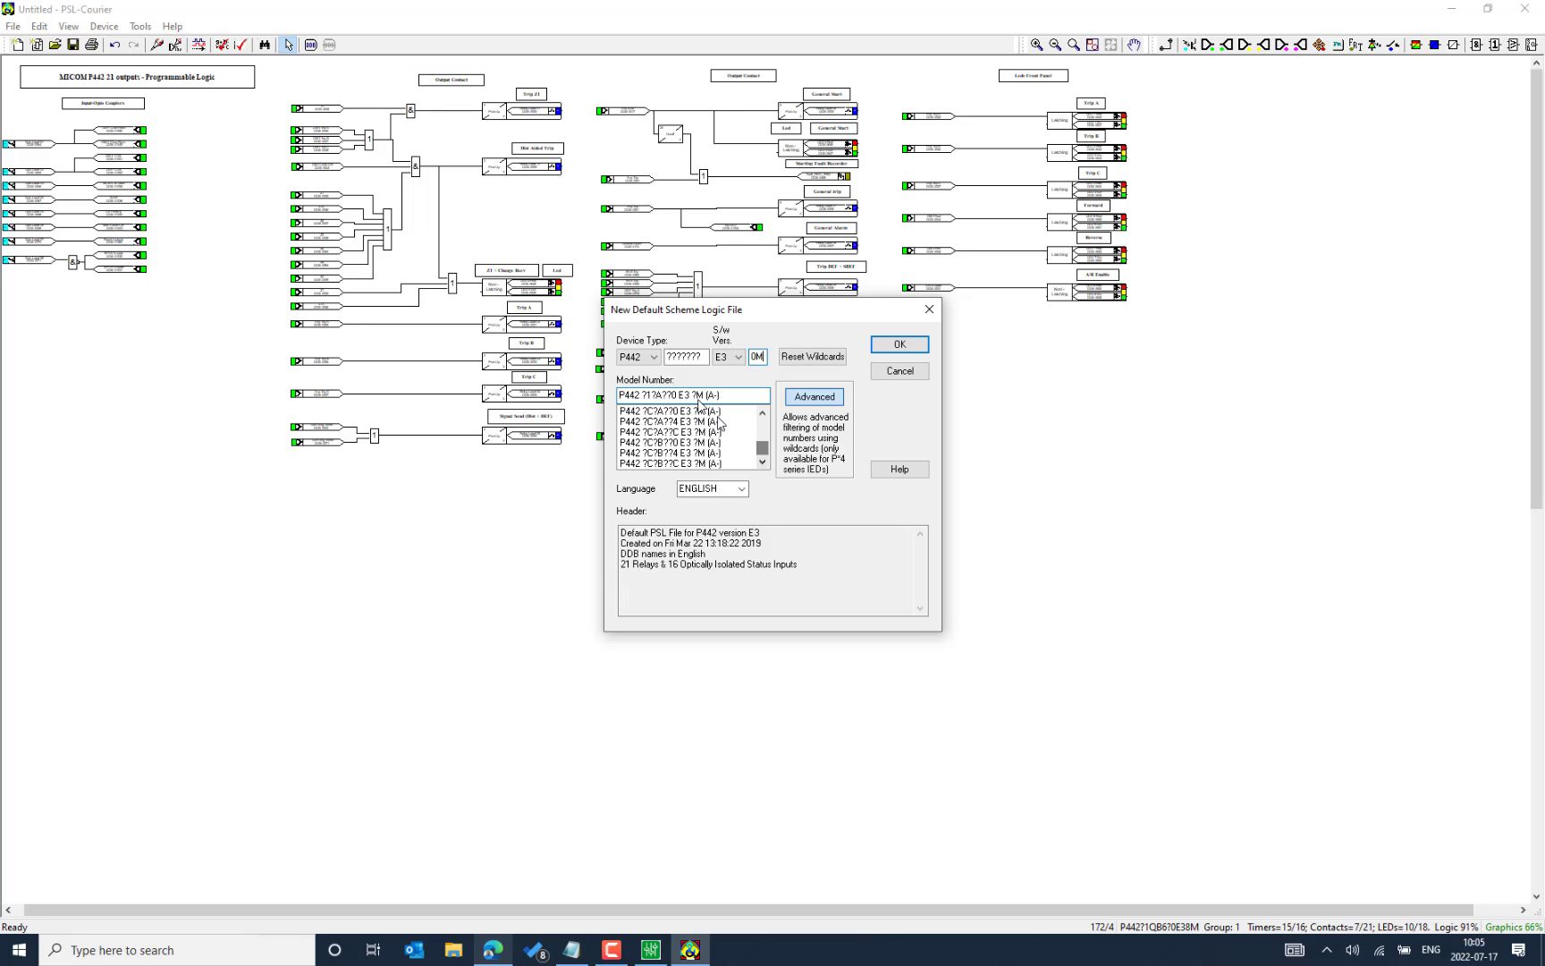
pyautogui.click(679, 357)
pyautogui.write('1')
pyautogui.click(899, 344)
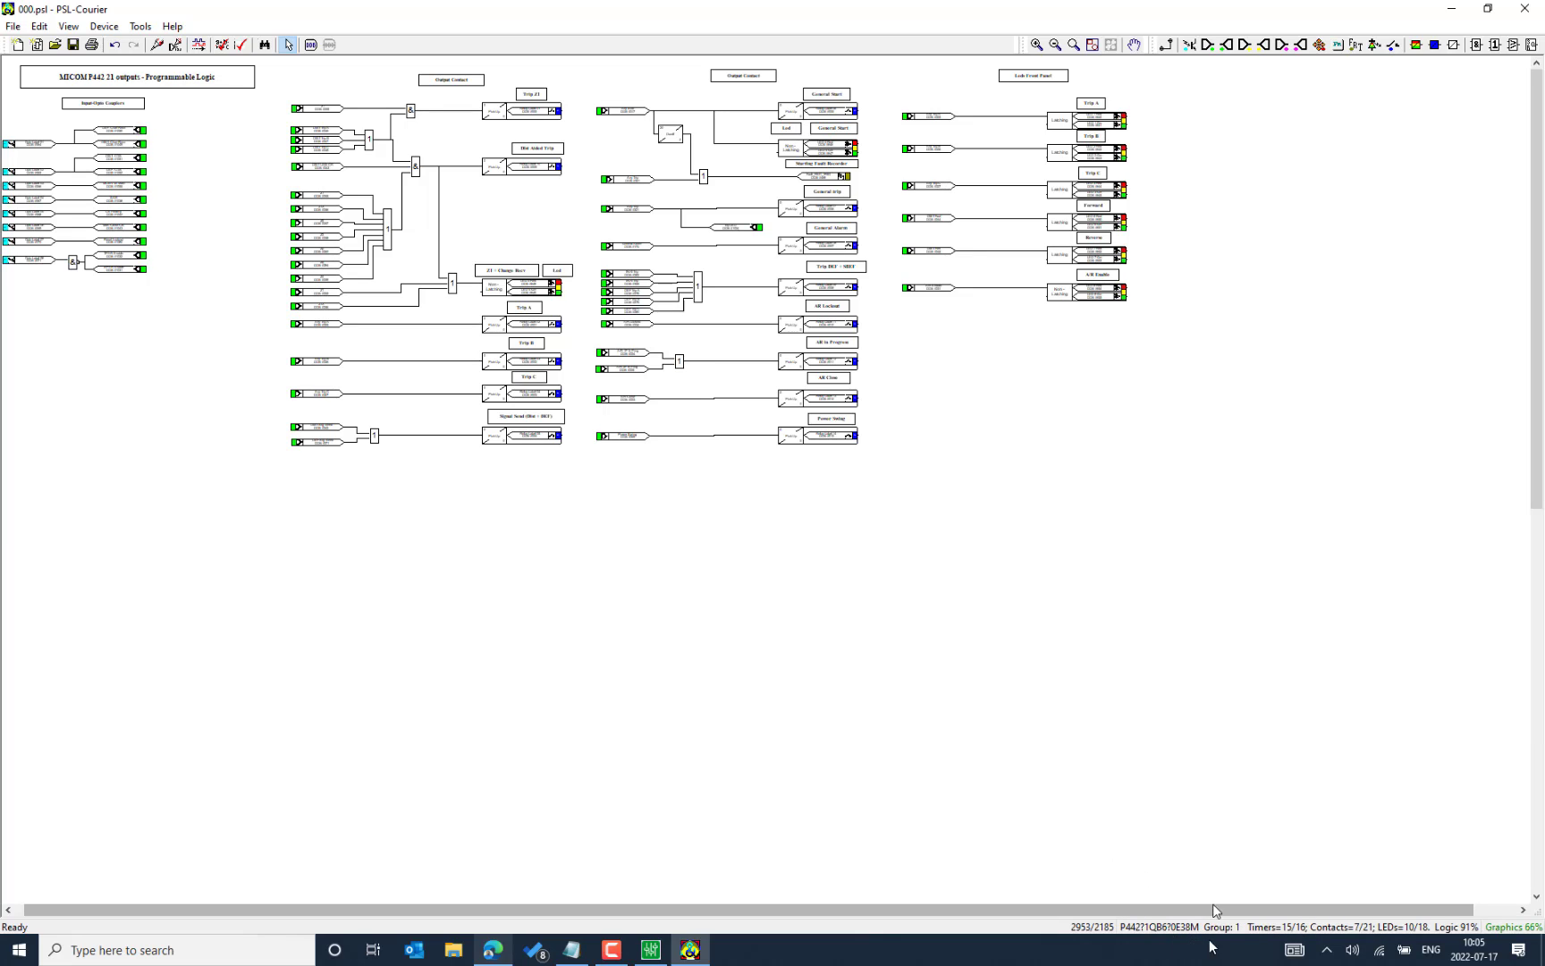
# - Close the PSL logic editor
pyautogui.click(1529, 11)
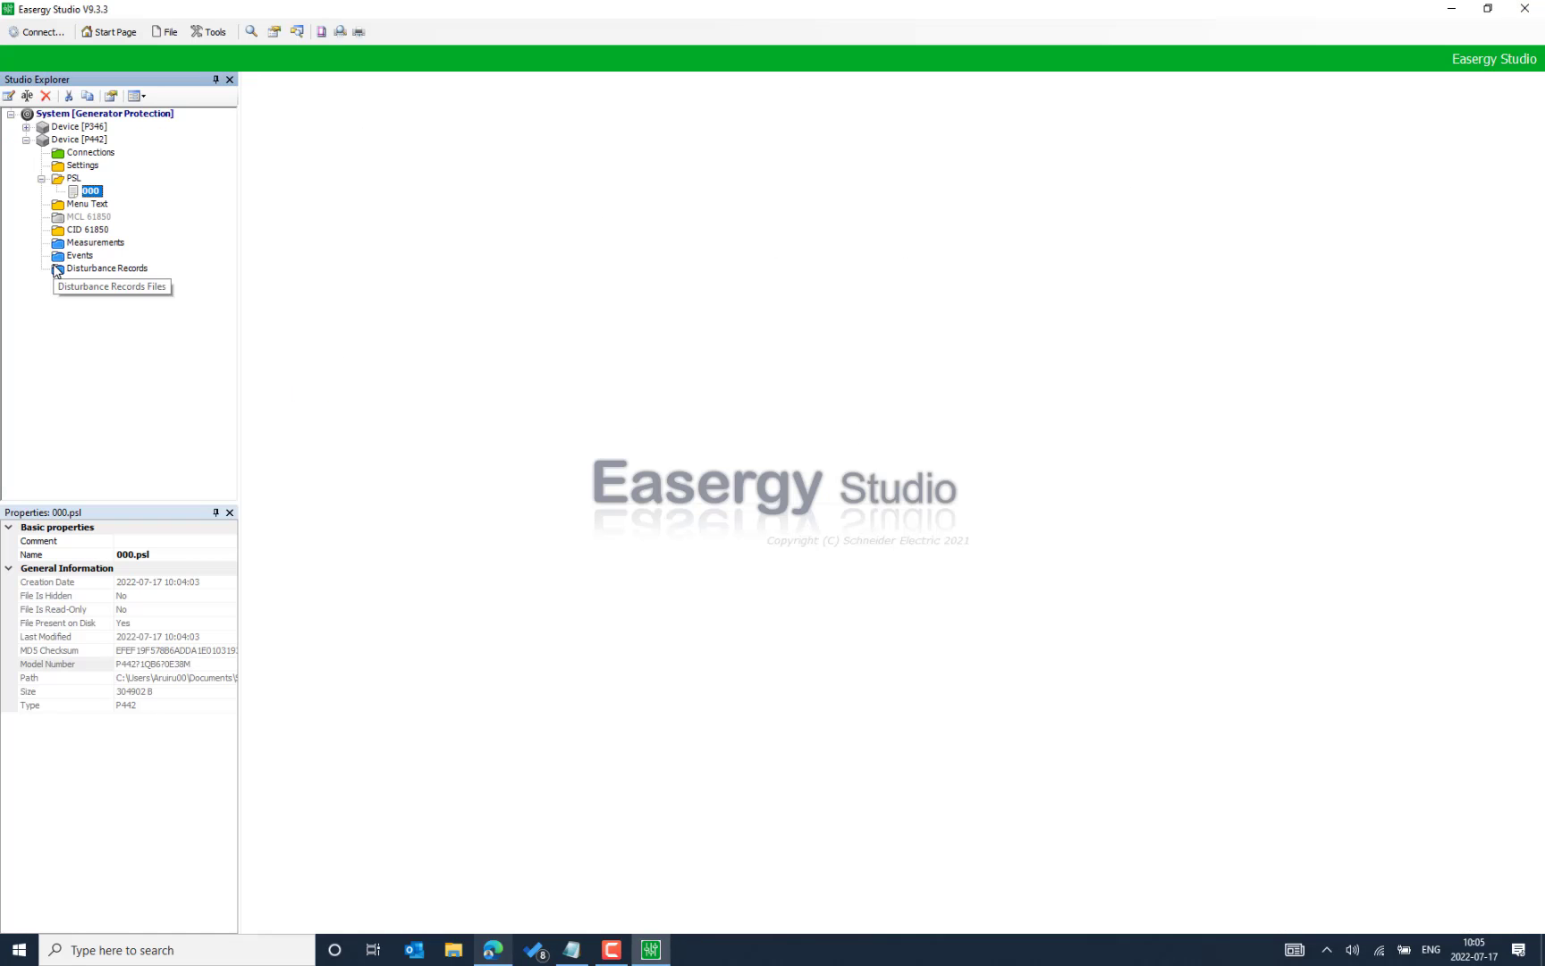